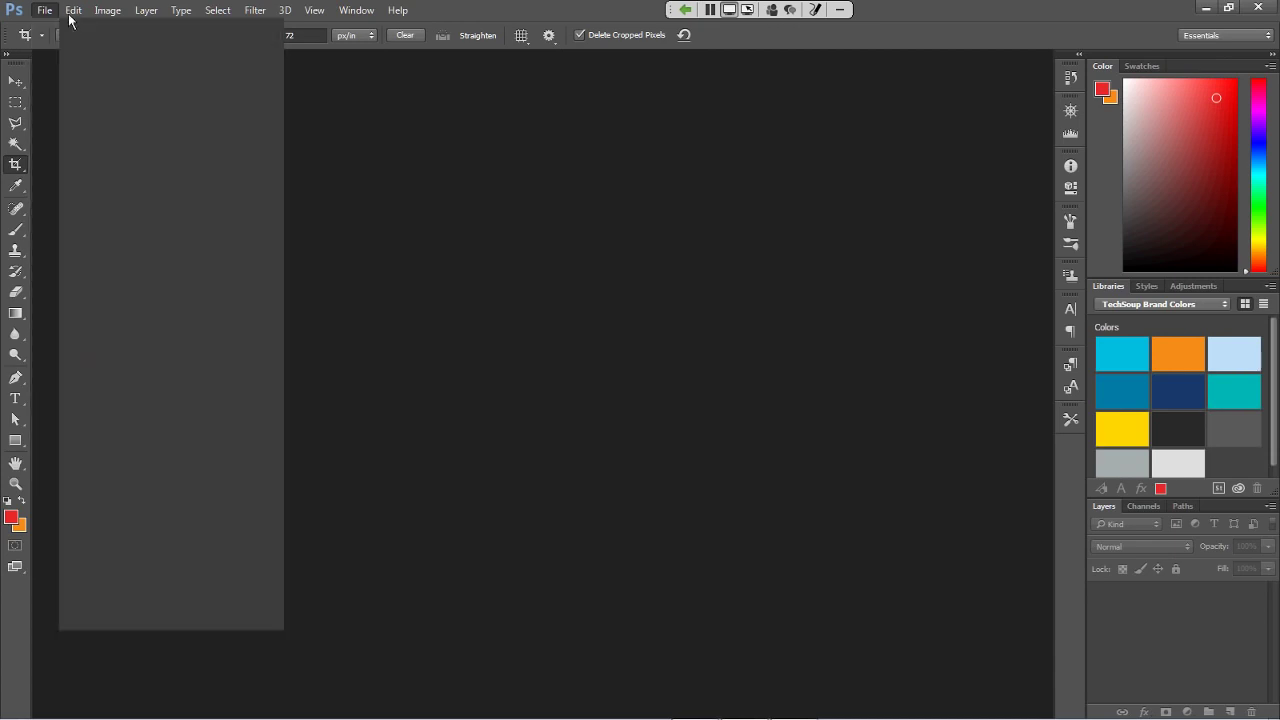
pyautogui.moveTo(102, 13)
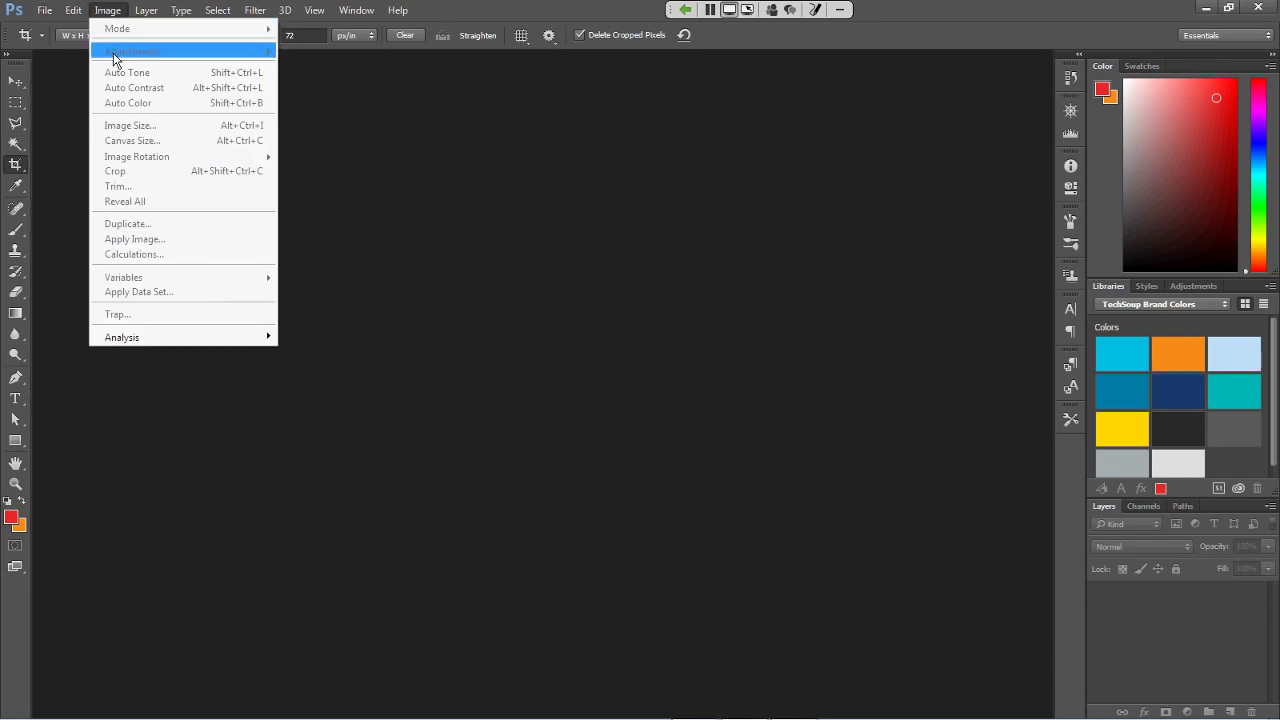
pyautogui.click(54, 111)
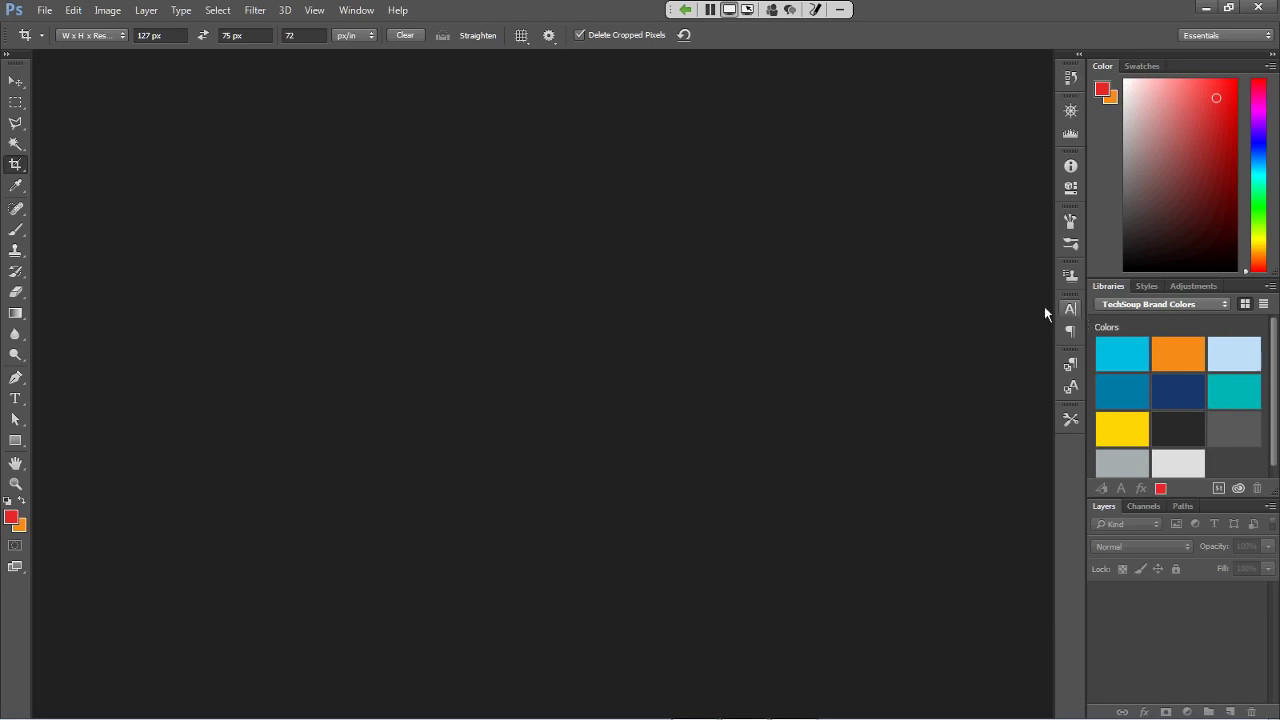
# Activate the Move tool and display the Character settings followed by the Paragraph settings
pyautogui.click(20, 86)
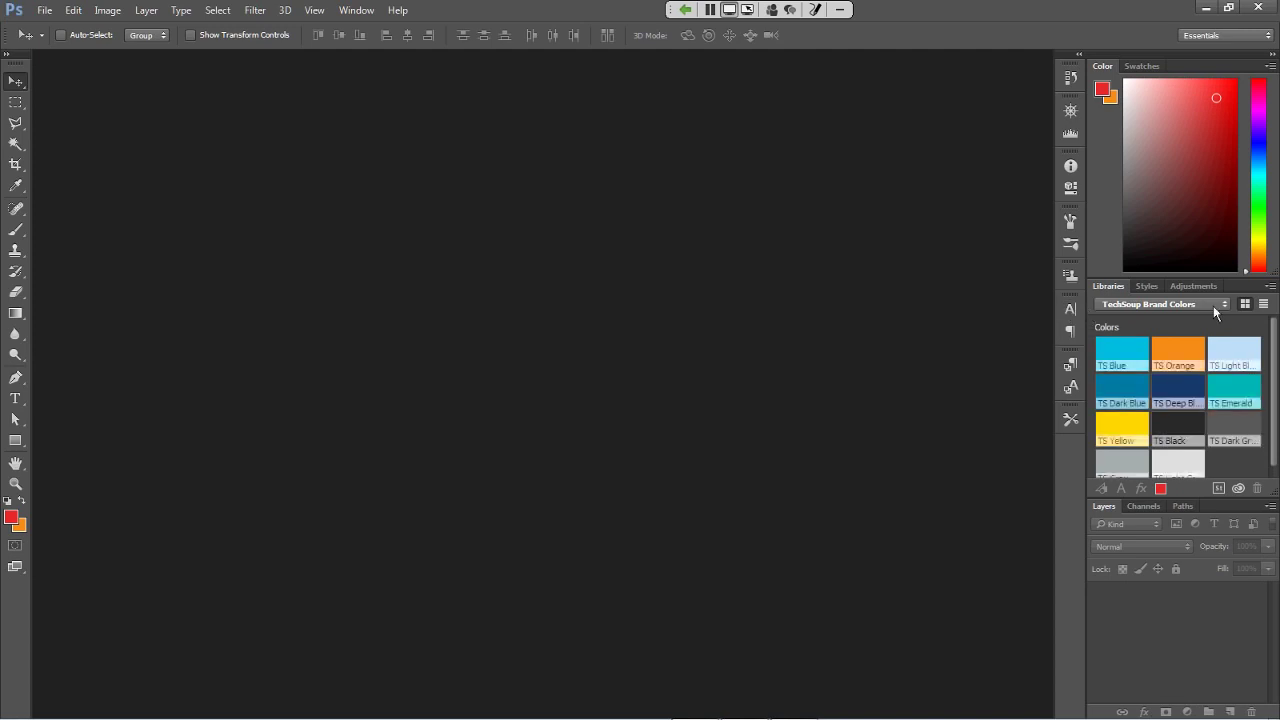
pyautogui.click(1076, 312)
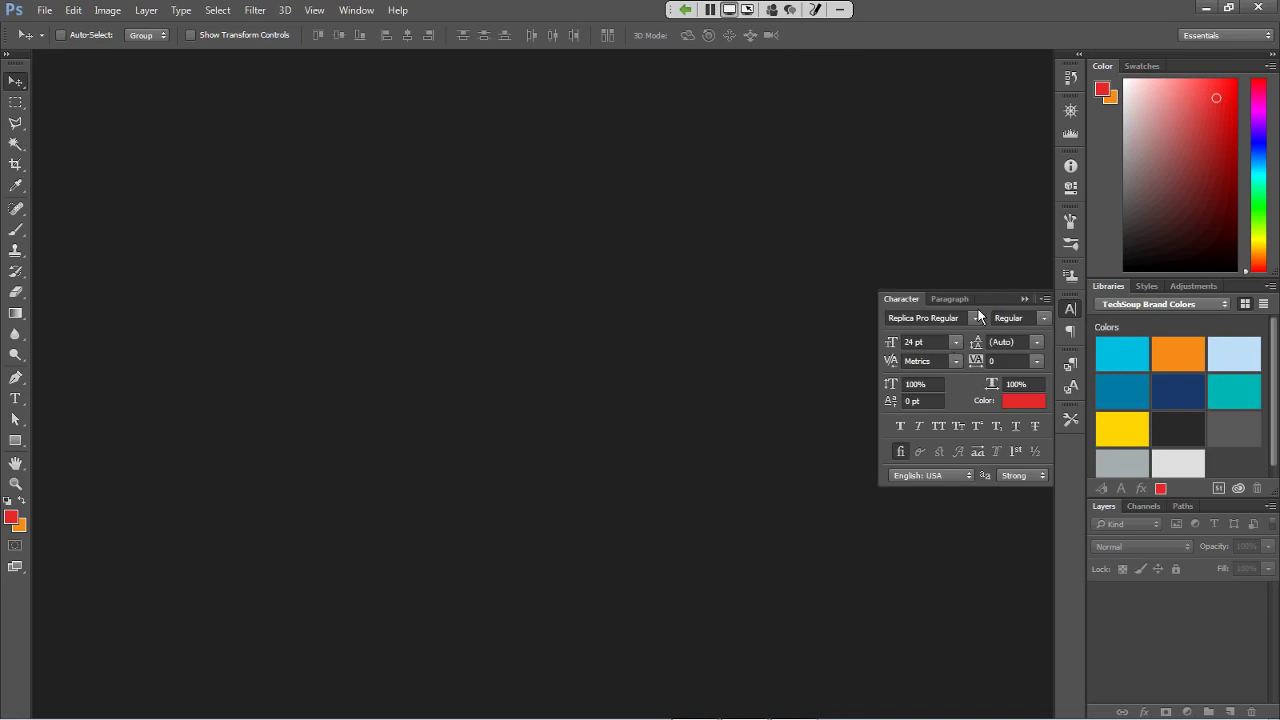
pyautogui.click(1072, 331)
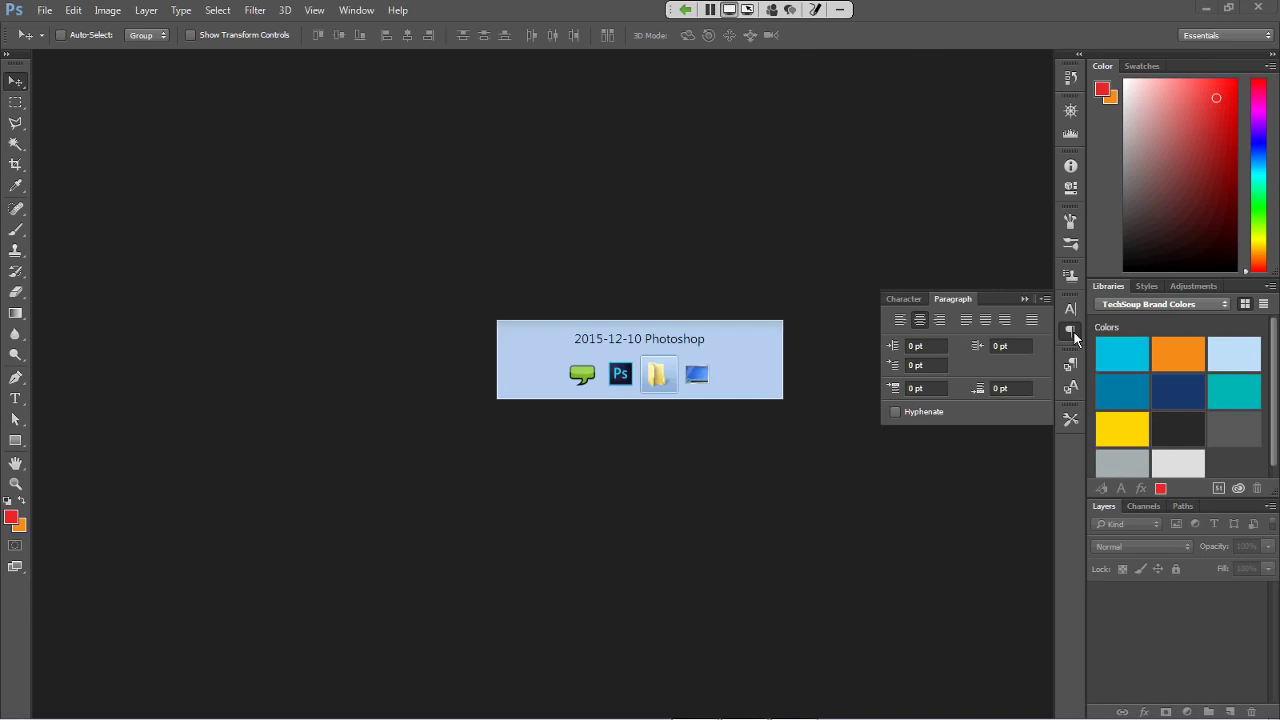
# Try to bring border-collie-667488.jpg into Photoshop from the 2015-12-10 Photoshop folder, and close the program
pyautogui.hotkey('ctrl', 'n')
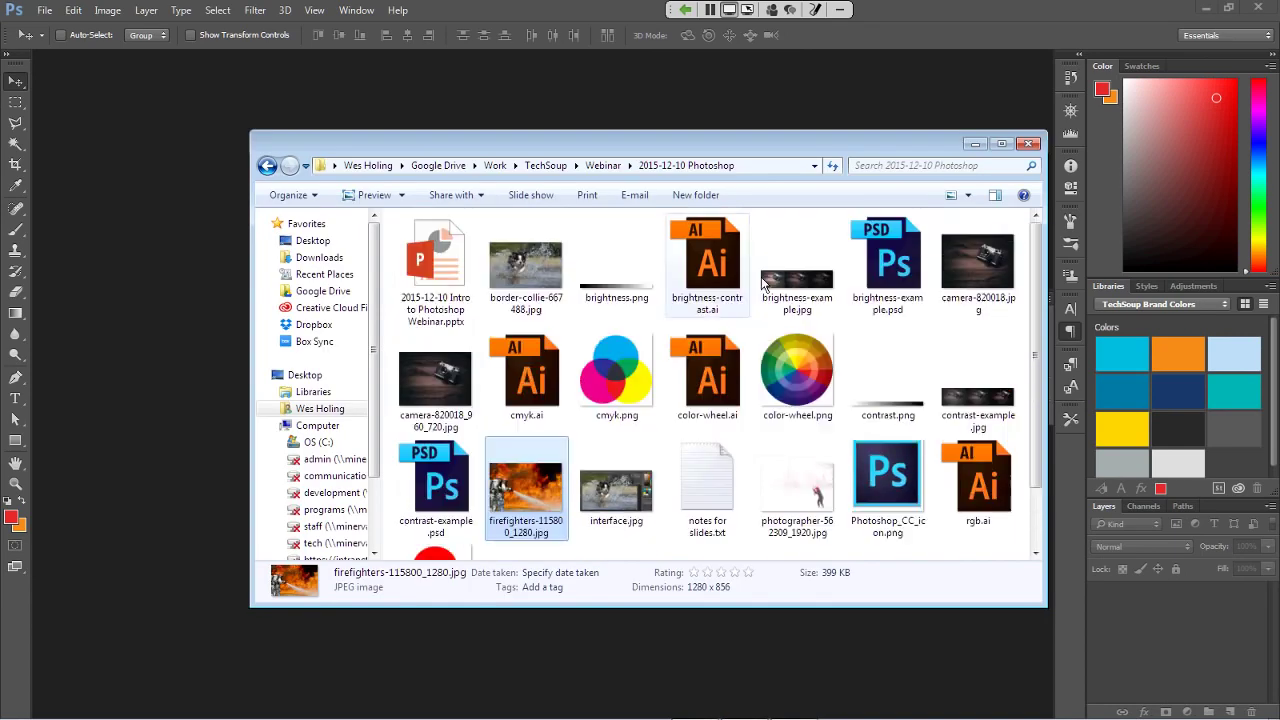
pyautogui.moveTo(525, 265); pyautogui.dragTo(97, 363)
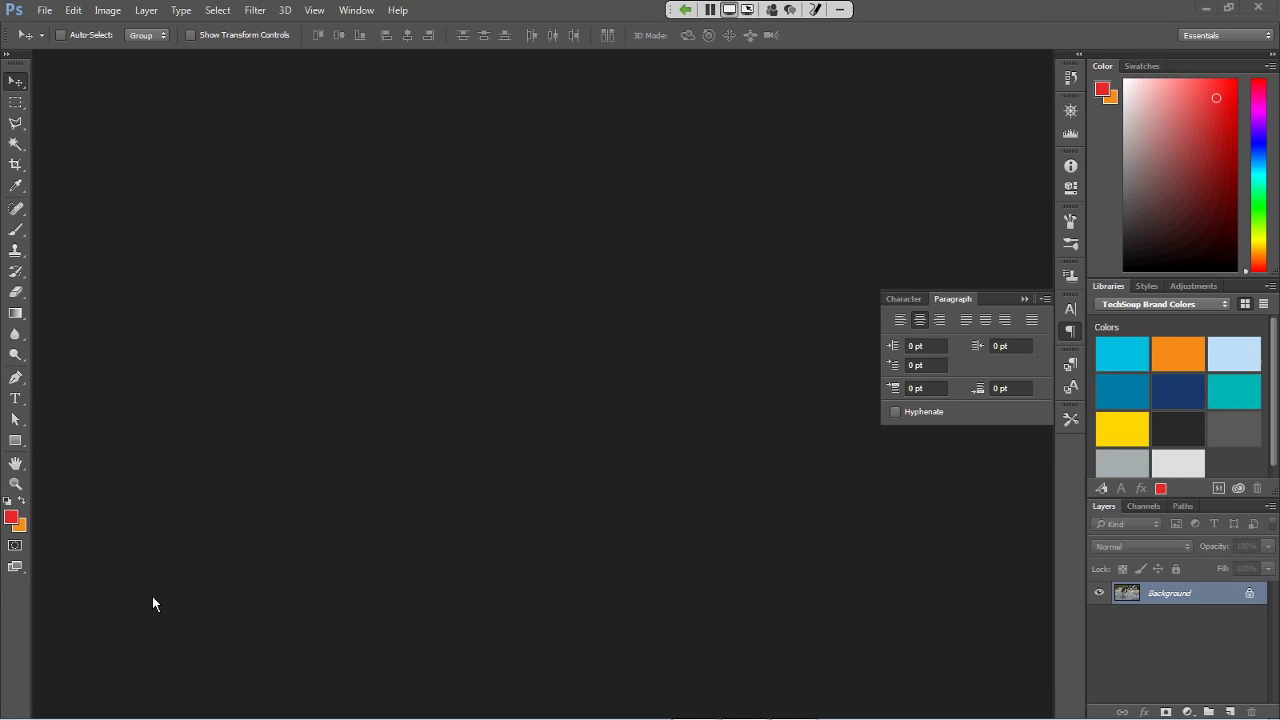
pyautogui.hotkey('alt', 'Tab')
pyautogui.moveTo(537, 268); pyautogui.dragTo(115, 278)
pyautogui.click(1258, 12)
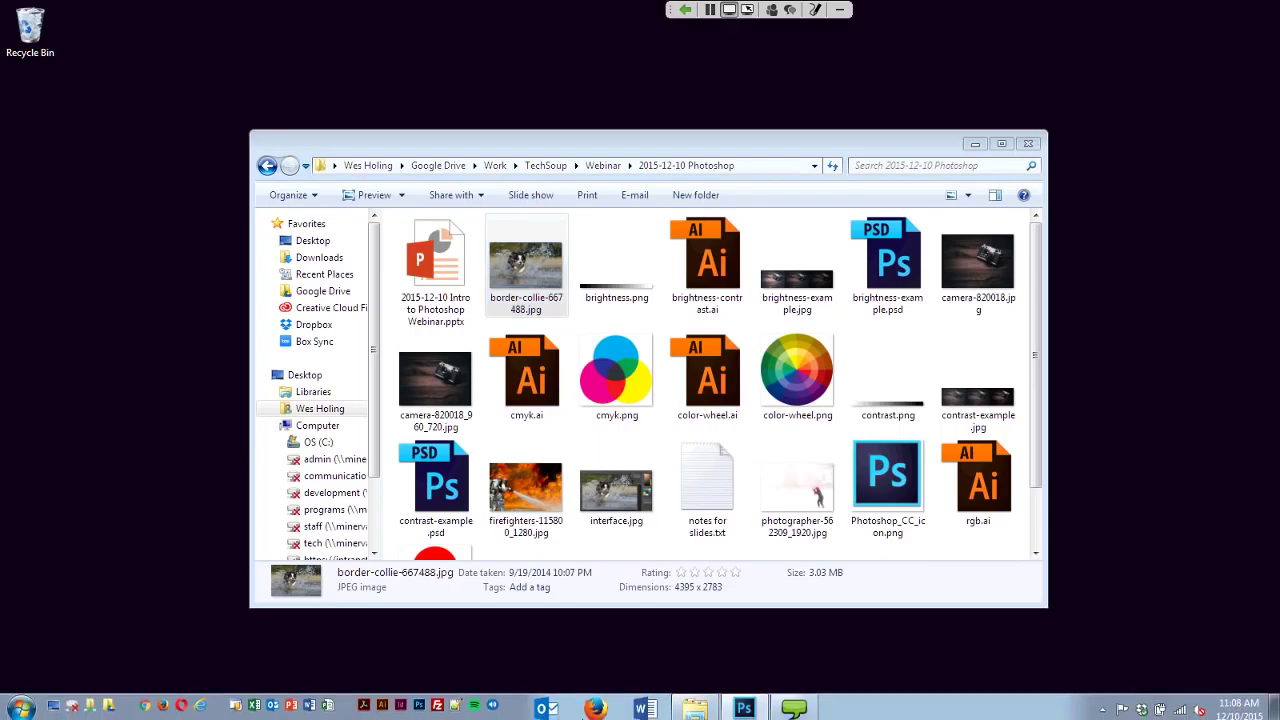
# Switch back to Photoshop by launching it again and dismiss the Libraries extension message
pyautogui.click(418, 700)
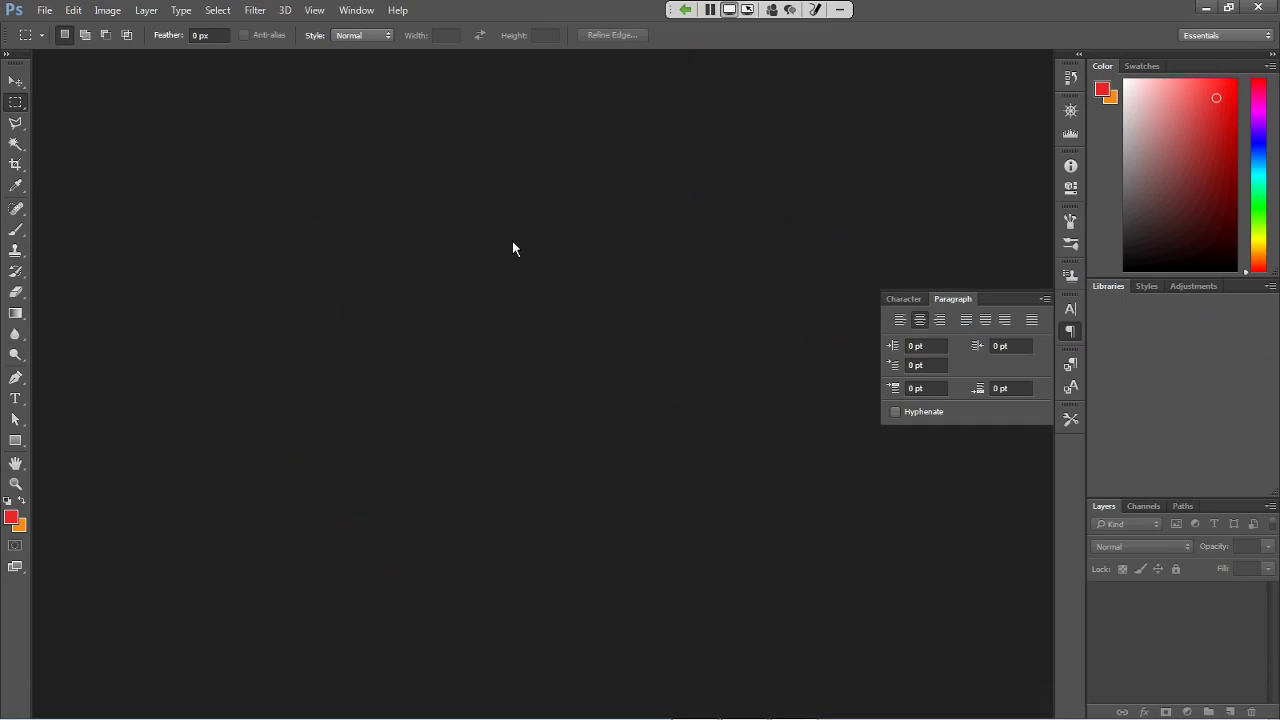
pyautogui.click(521, 255)
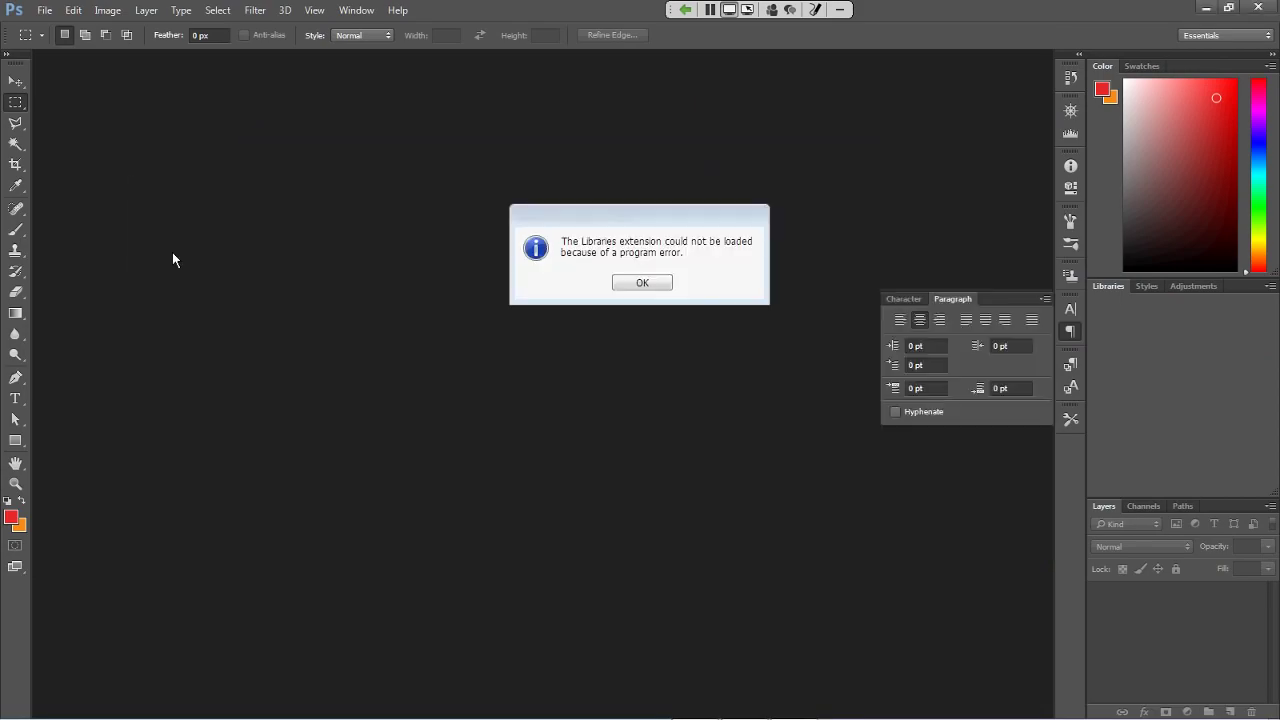
pyautogui.click(640, 281)
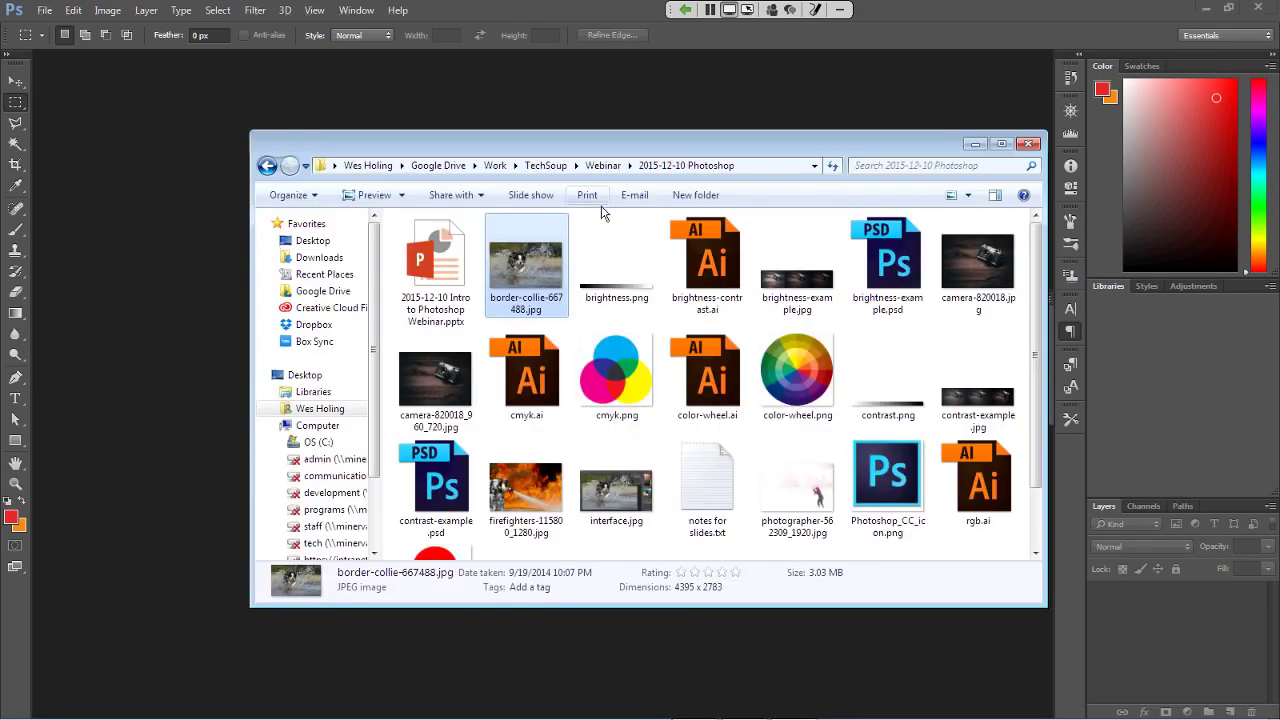
# Open border-collie-667488.jpg from the 2015-12-10 Photoshop folder inside TechSoup > Webinar
pyautogui.moveTo(527, 262); pyautogui.dragTo(216, 290)
pyautogui.click(703, 31)
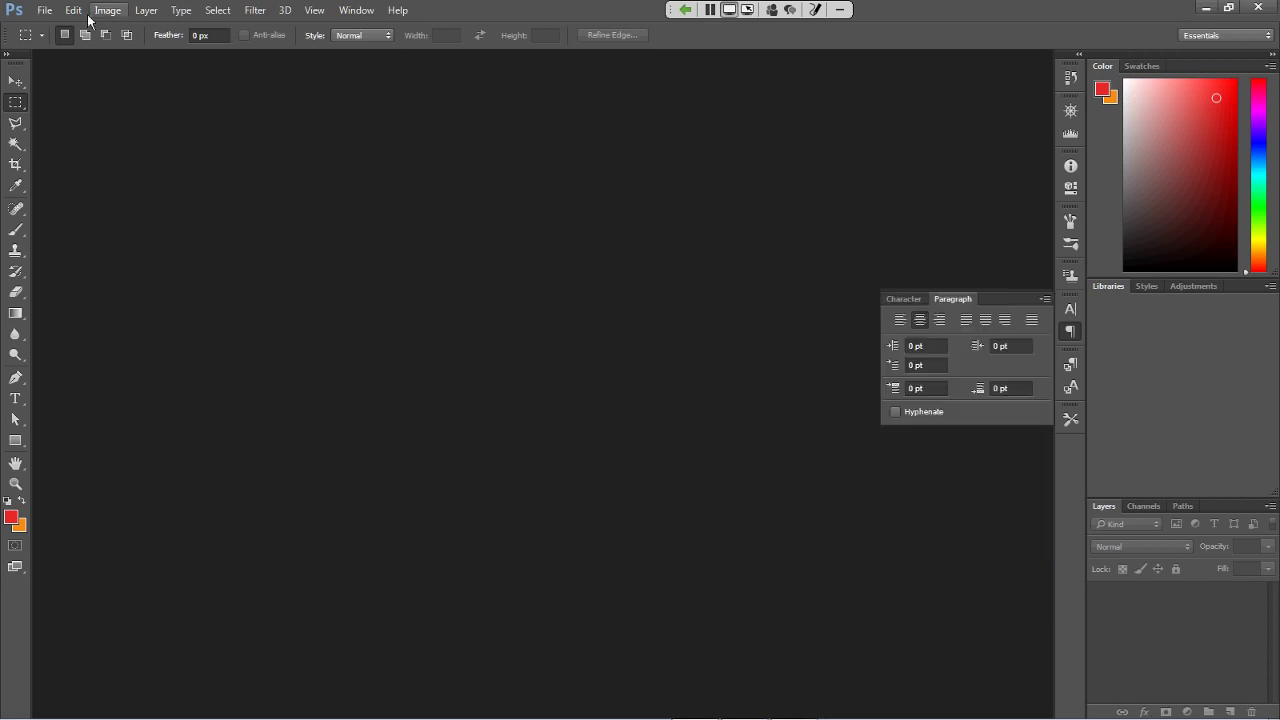
pyautogui.click(42, 10)
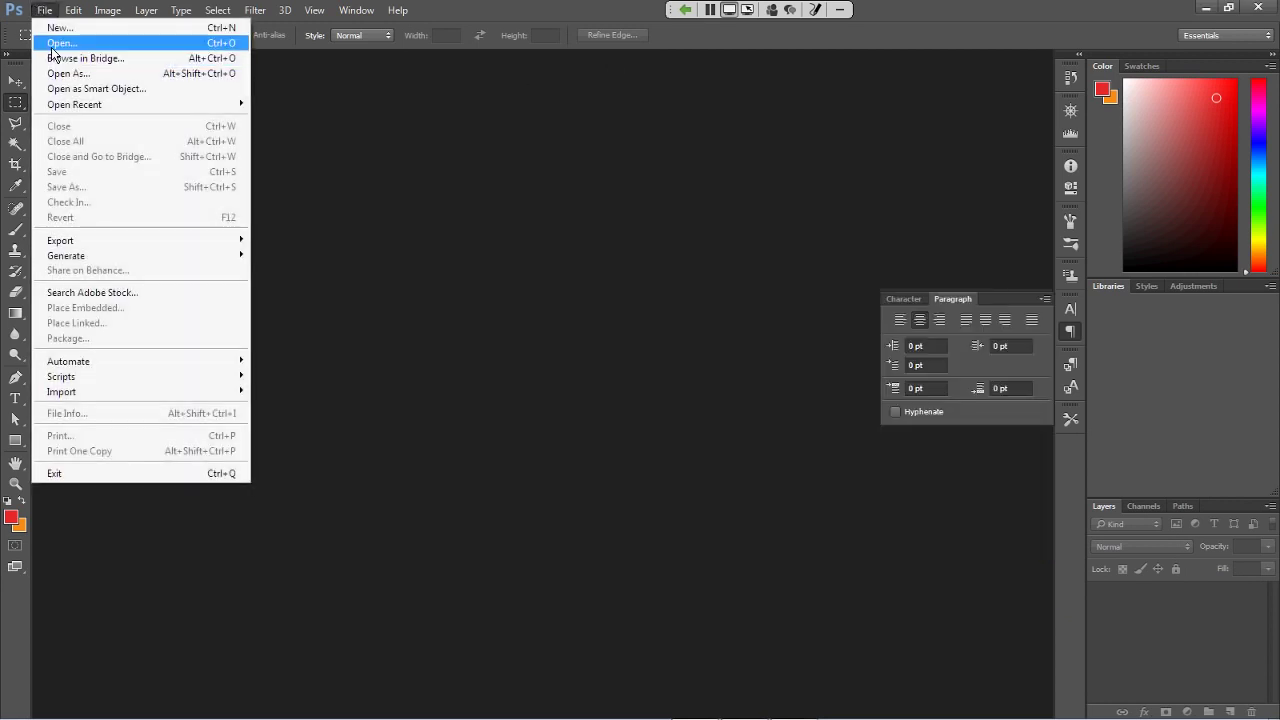
pyautogui.click(51, 47)
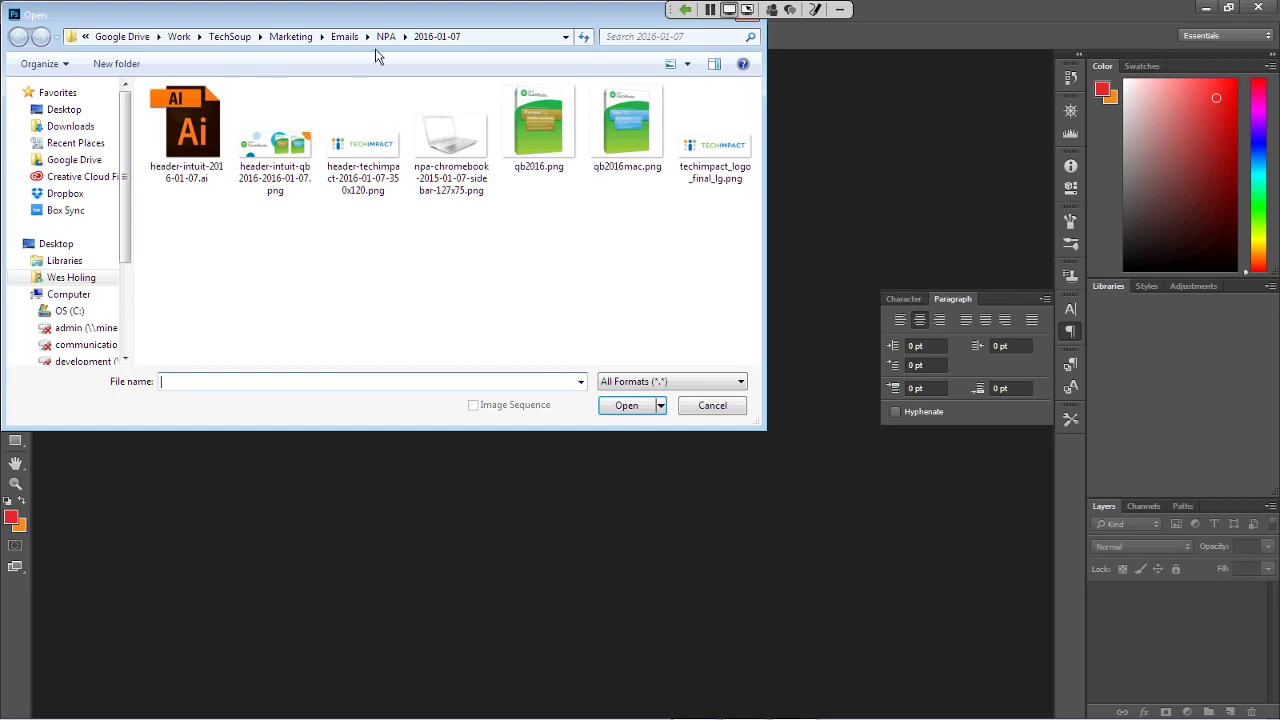
pyautogui.click(229, 37)
pyautogui.doubleClick(229, 244)
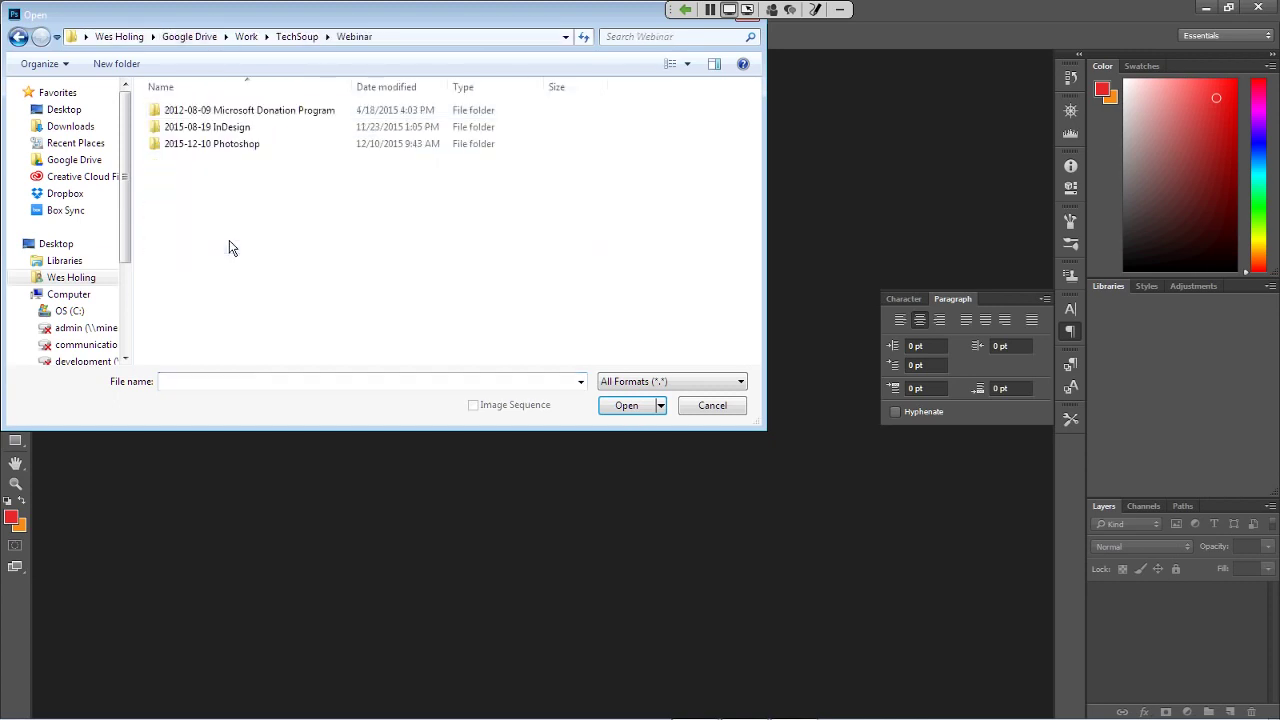
pyautogui.doubleClick(215, 143)
pyautogui.click(273, 137)
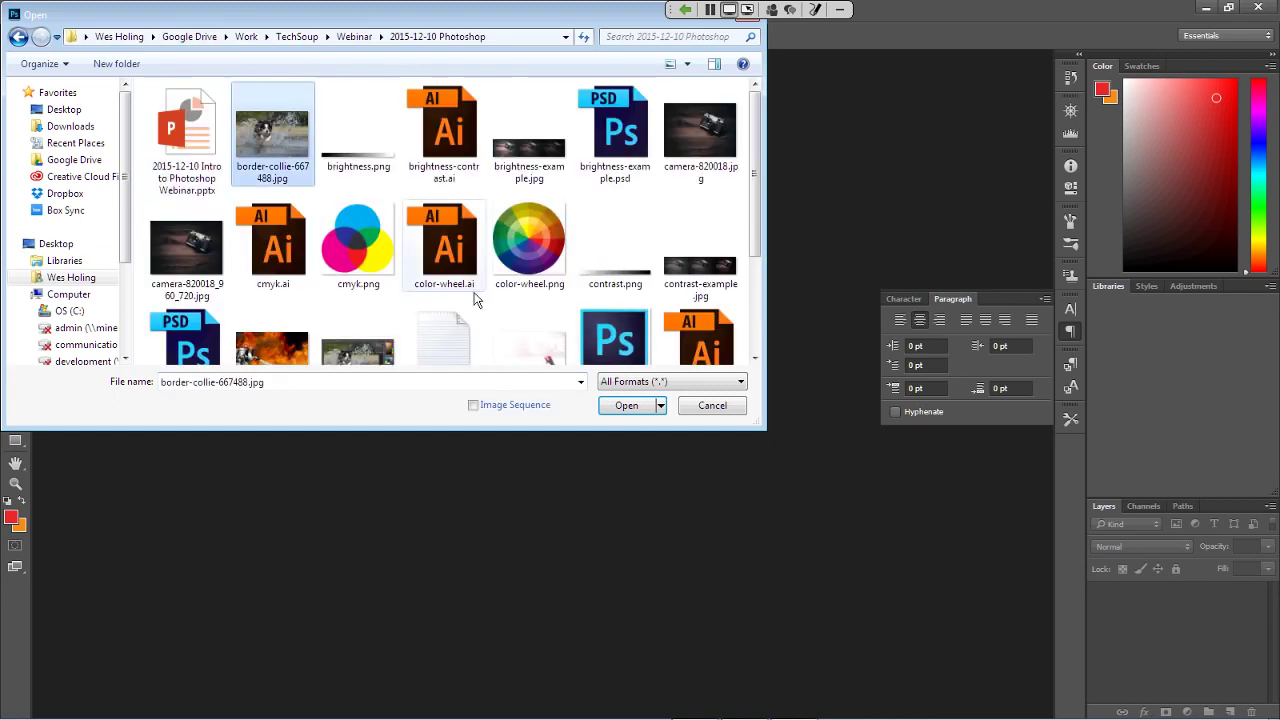
pyautogui.click(626, 405)
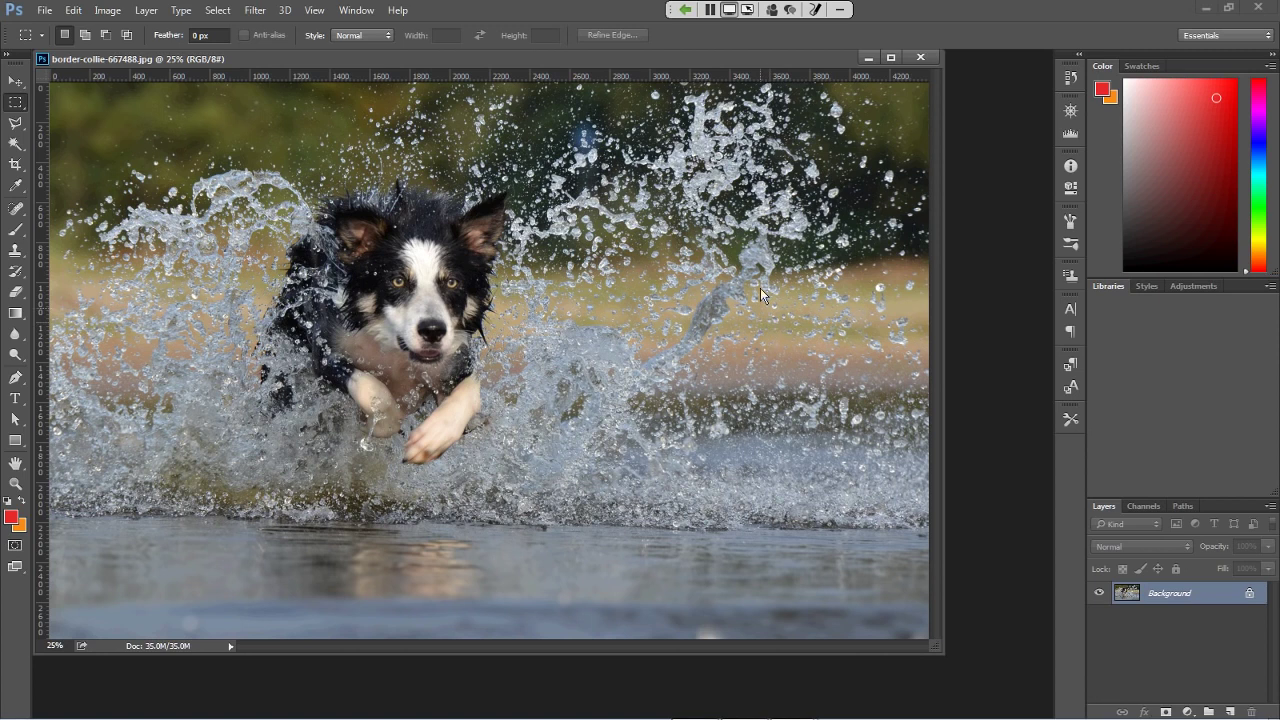
# Open the photo's Image Size settings and zoom the preview out to show the dog
pyautogui.click(107, 11)
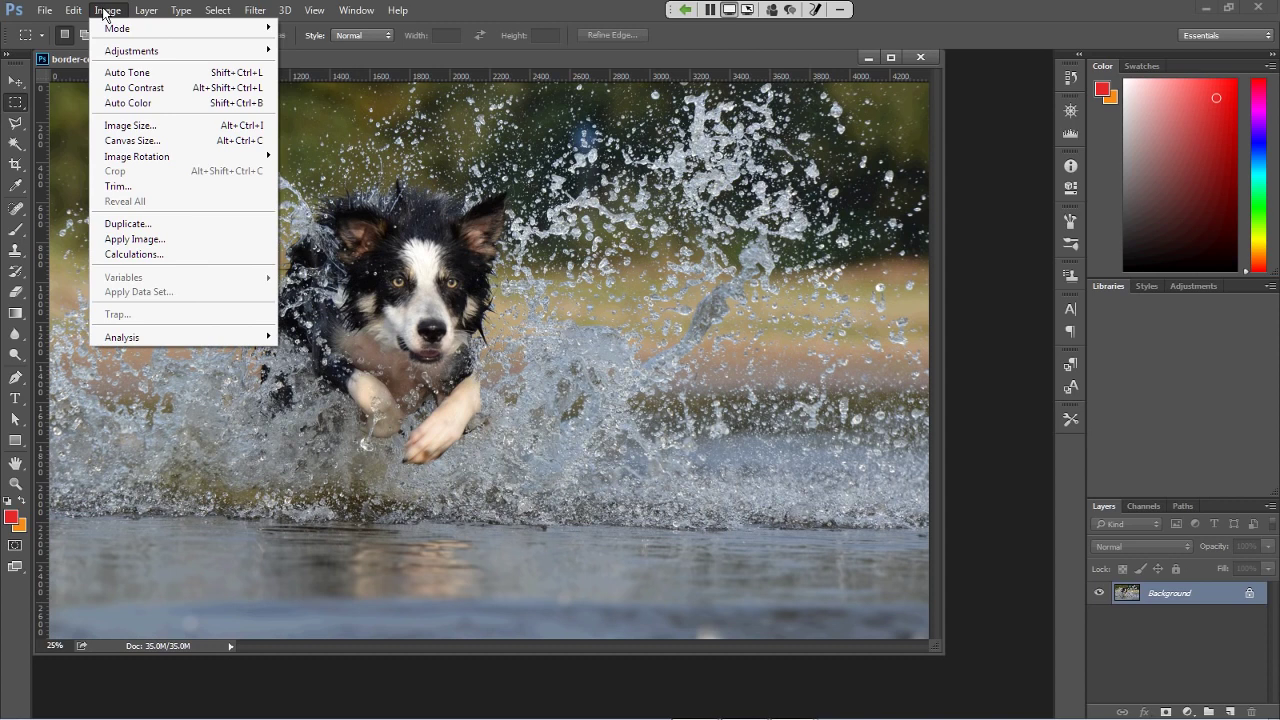
pyautogui.click(171, 126)
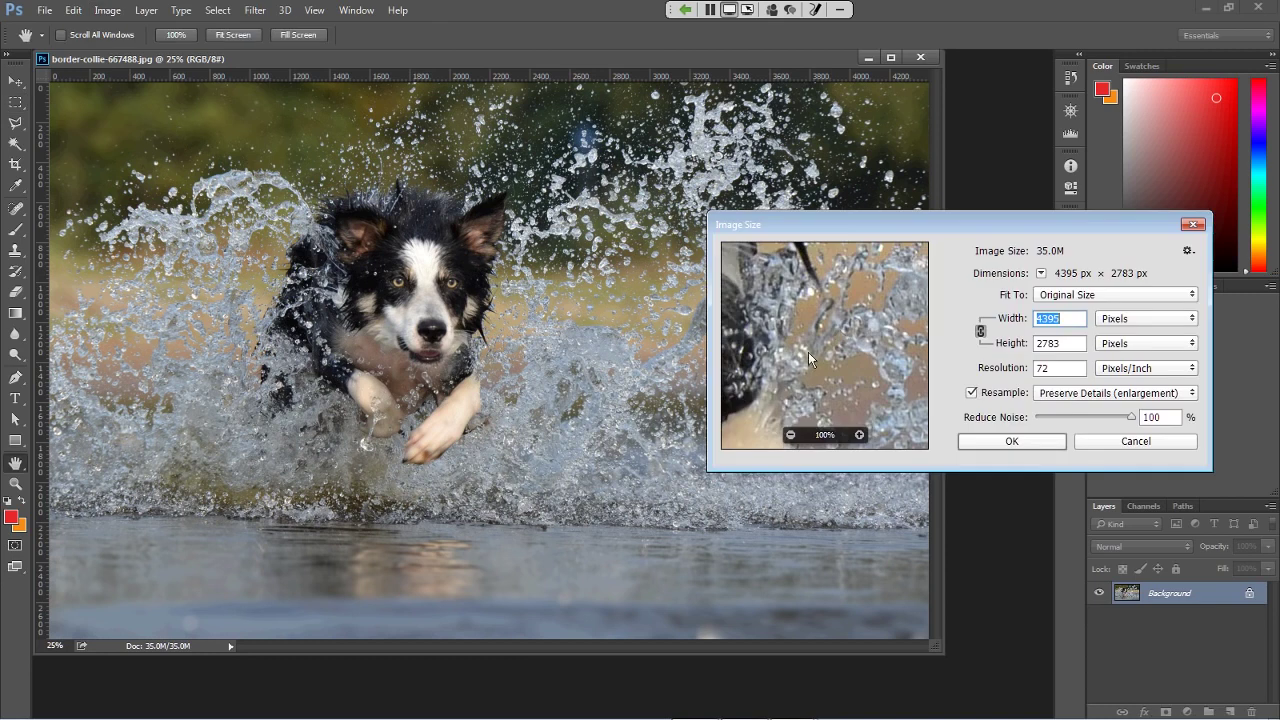
pyautogui.click(790, 435)
pyautogui.click(790, 435)
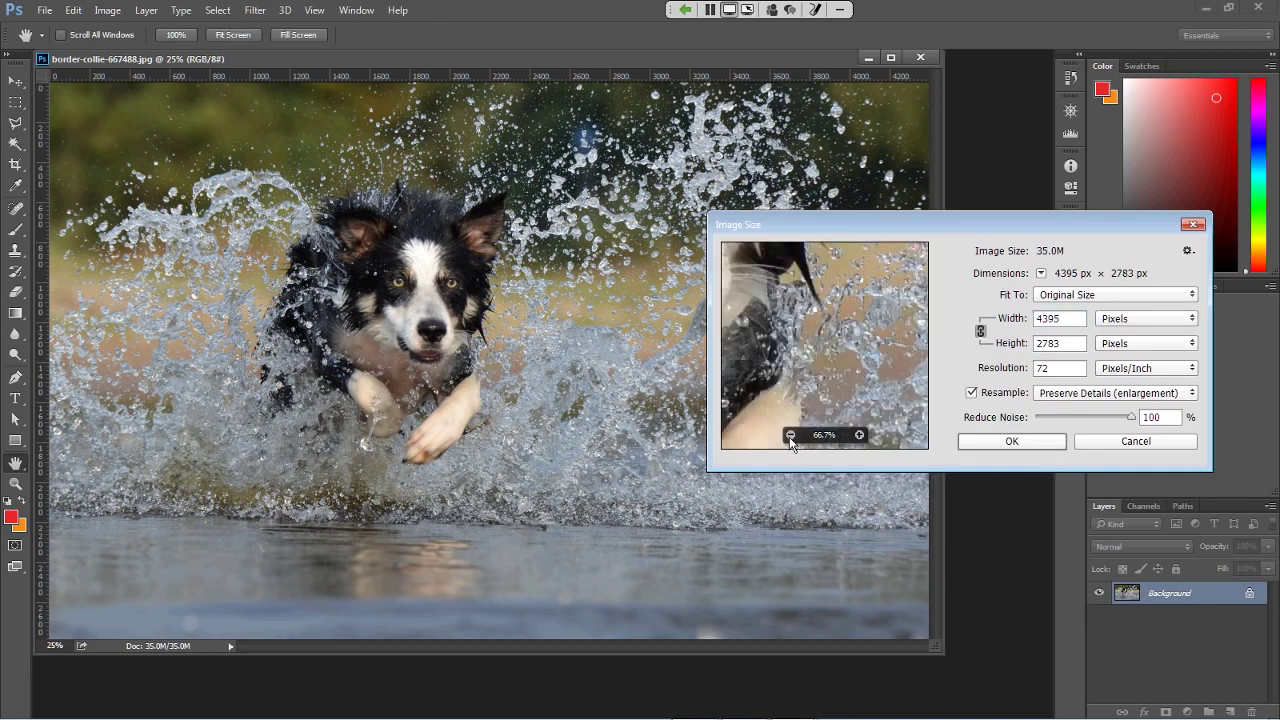
pyautogui.click(790, 435)
pyautogui.click(790, 435)
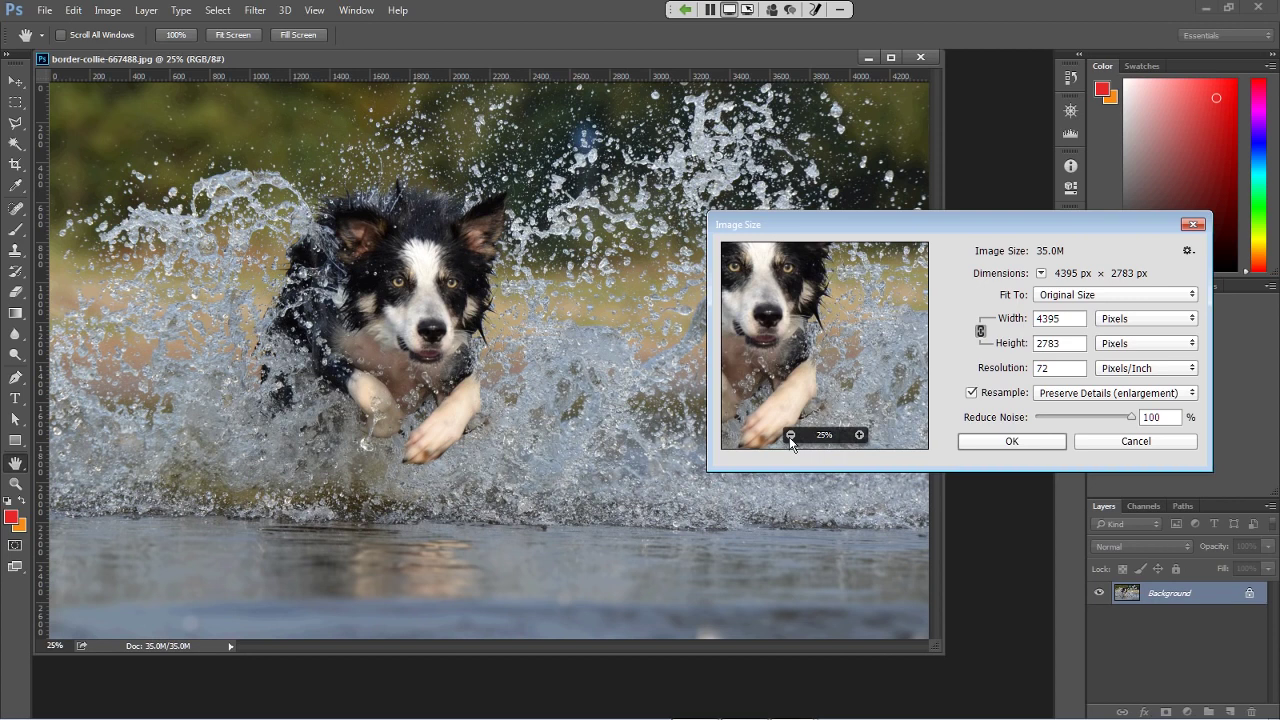
pyautogui.click(790, 436)
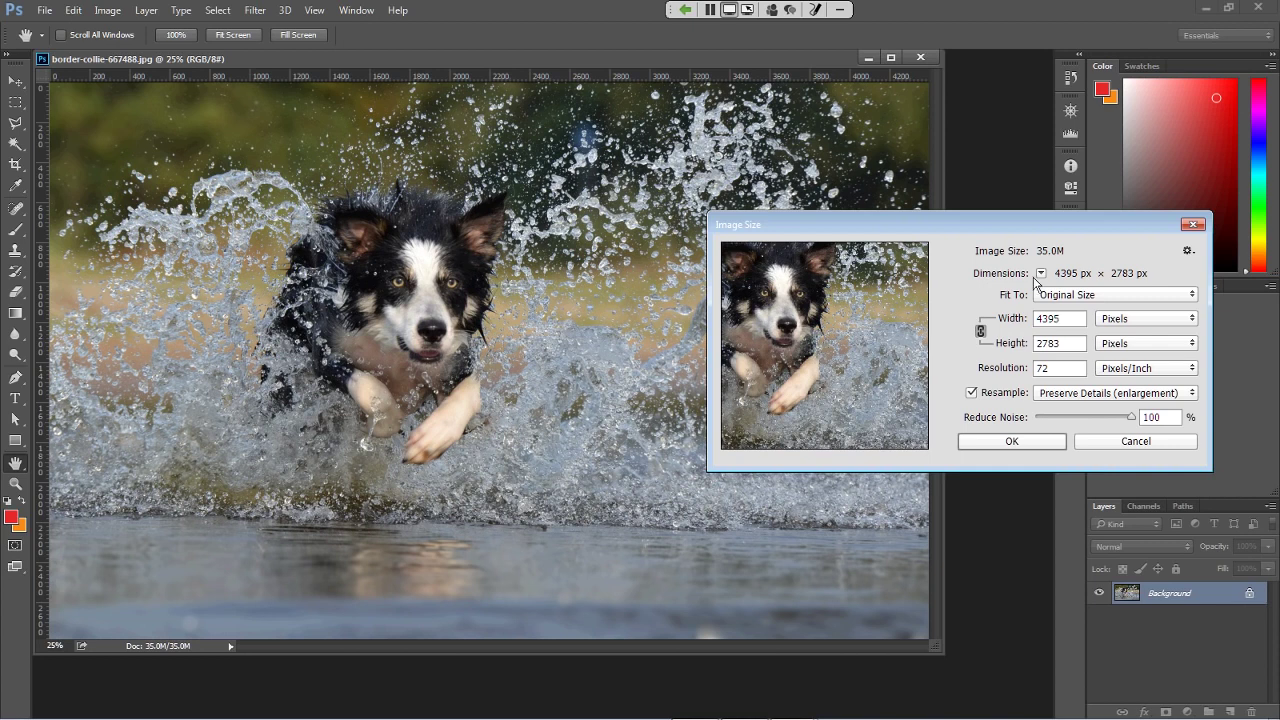
pyautogui.moveTo(1028, 226); pyautogui.dragTo(930, 150)
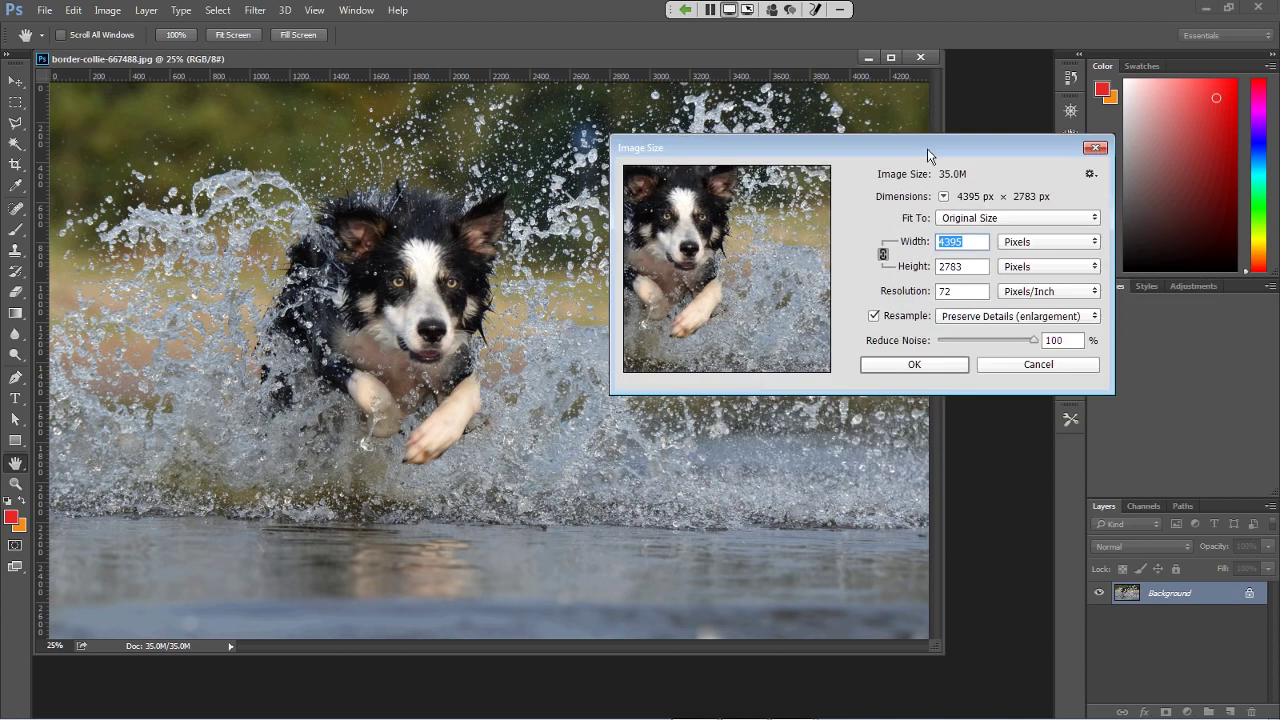
# Resize the dog photo to 50 percent of its width, keeping the proportions linked
pyautogui.click(1010, 245)
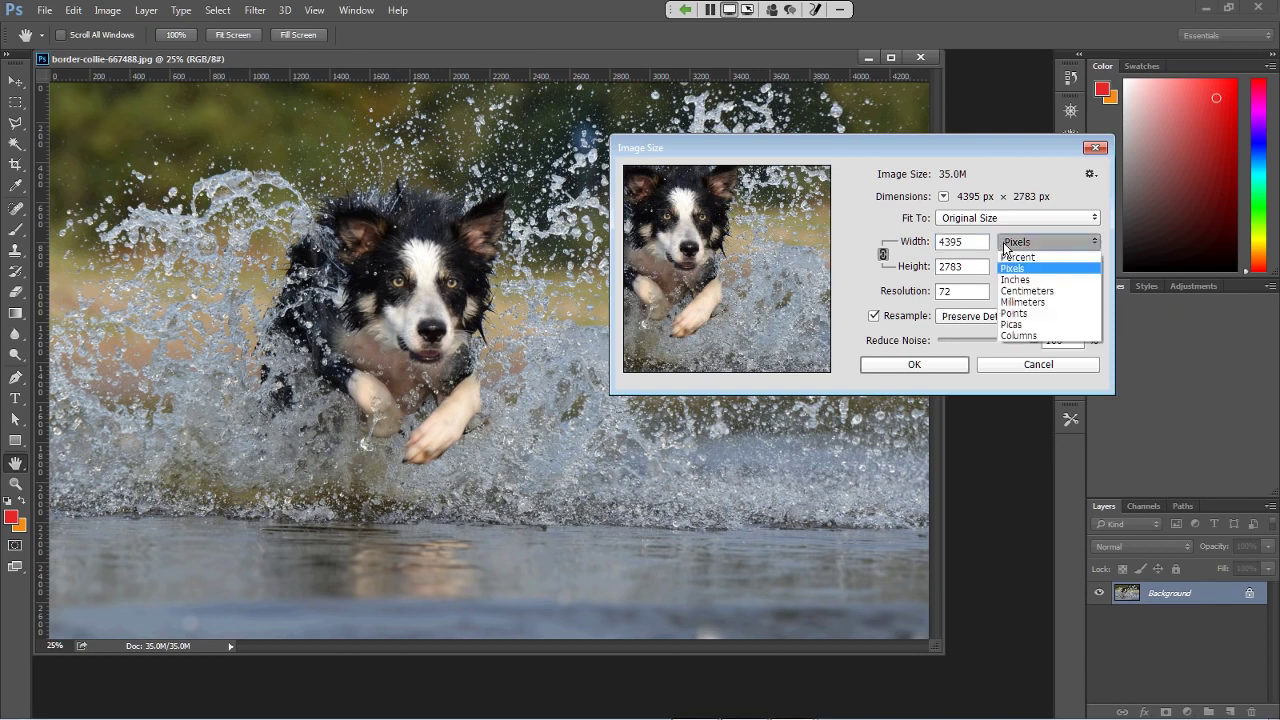
pyautogui.click(1055, 258)
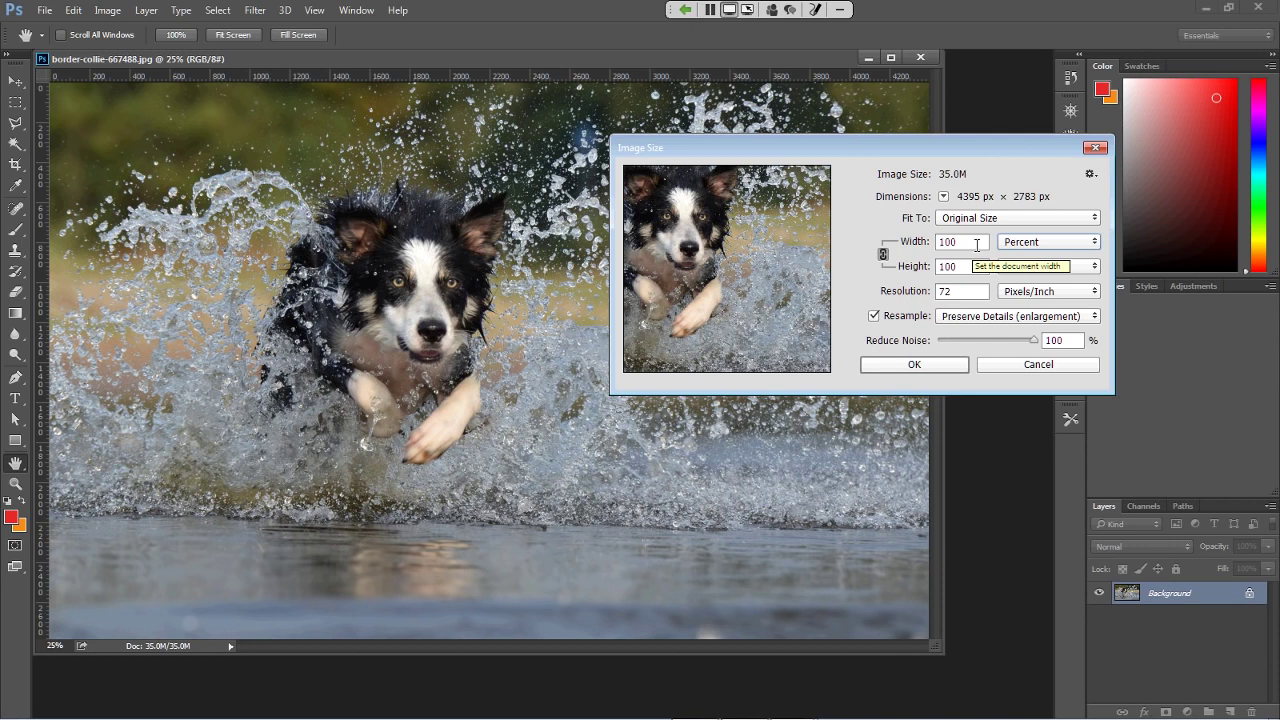
pyautogui.moveTo(977, 245); pyautogui.dragTo(929, 238)
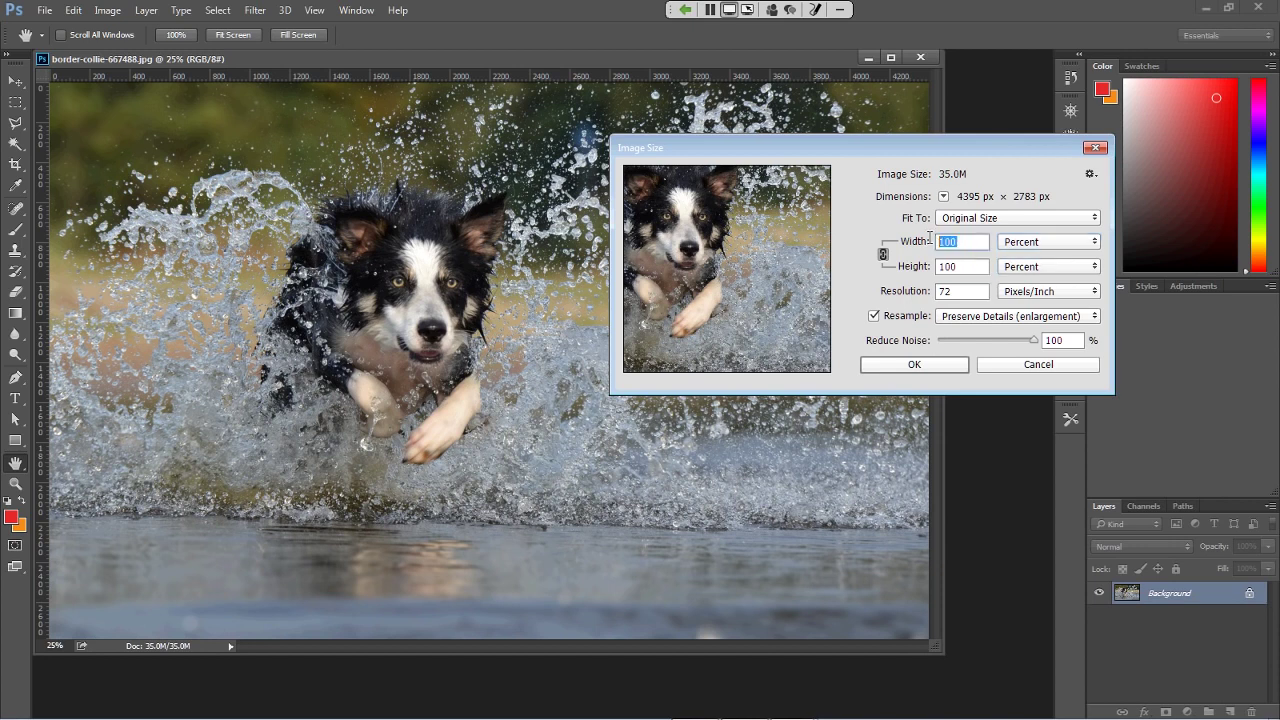
pyautogui.write('50')
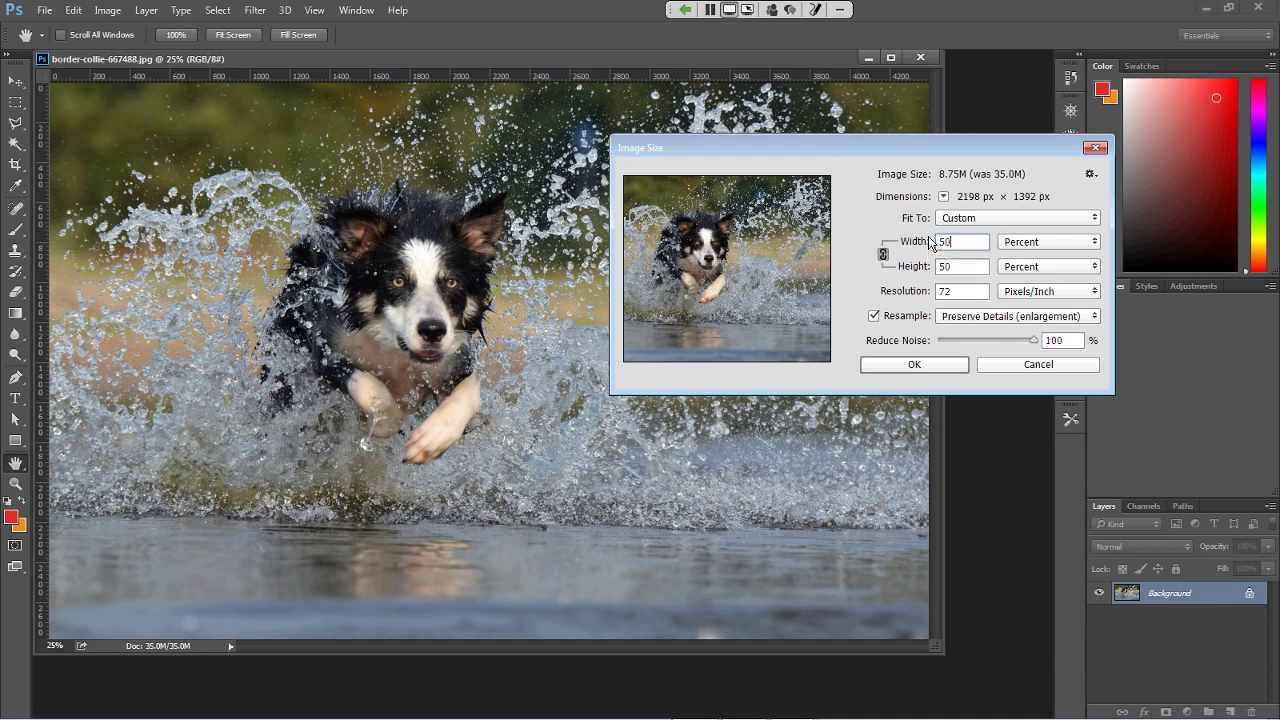
pyautogui.click(924, 364)
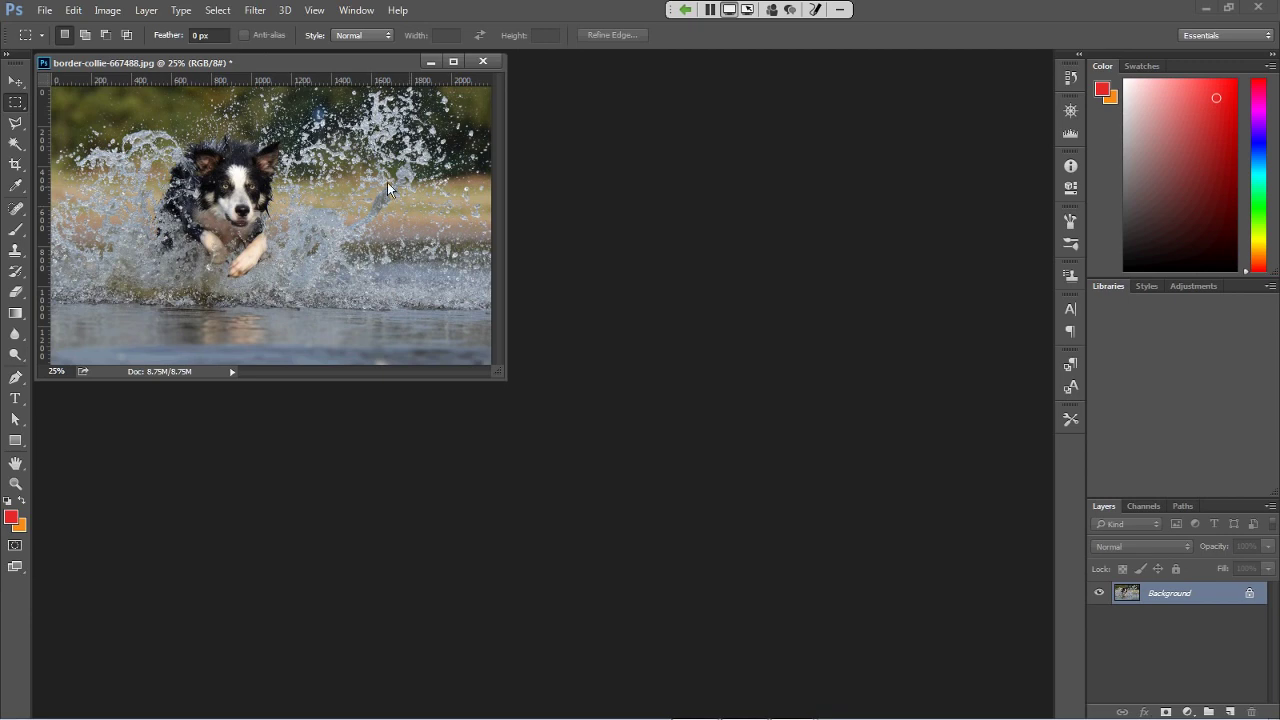
pyautogui.click(107, 10)
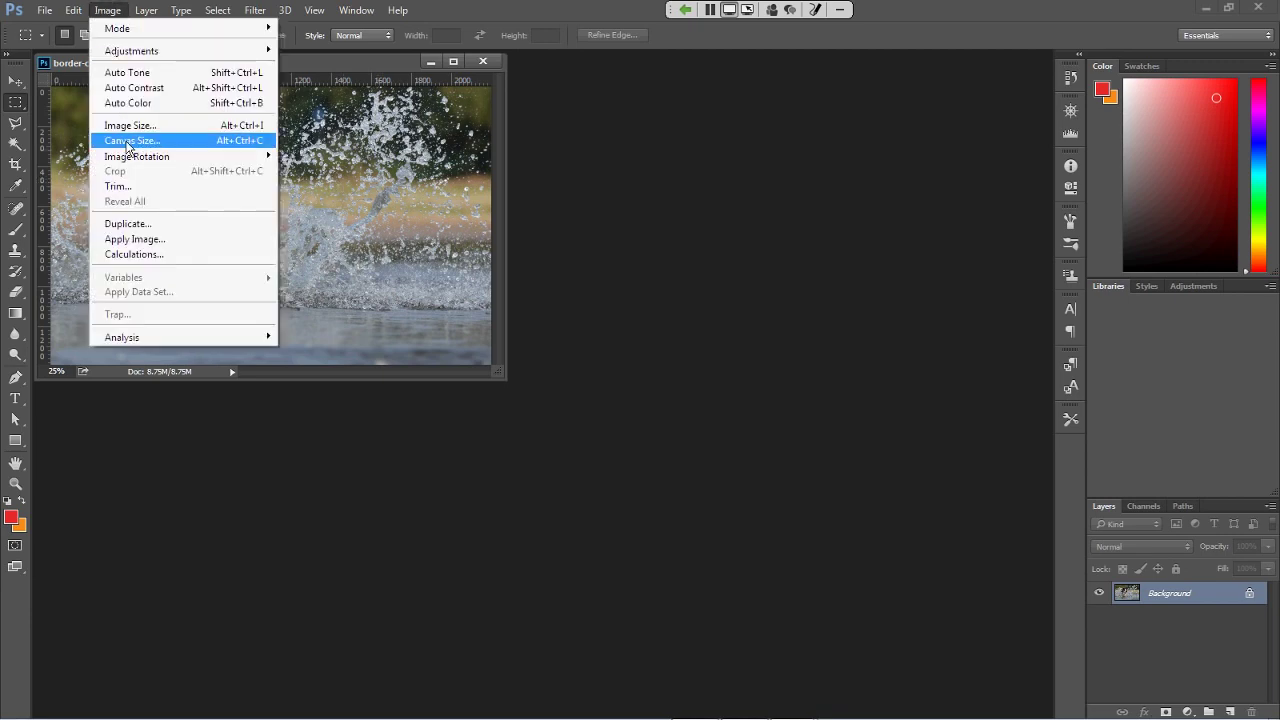
pyautogui.click(128, 143)
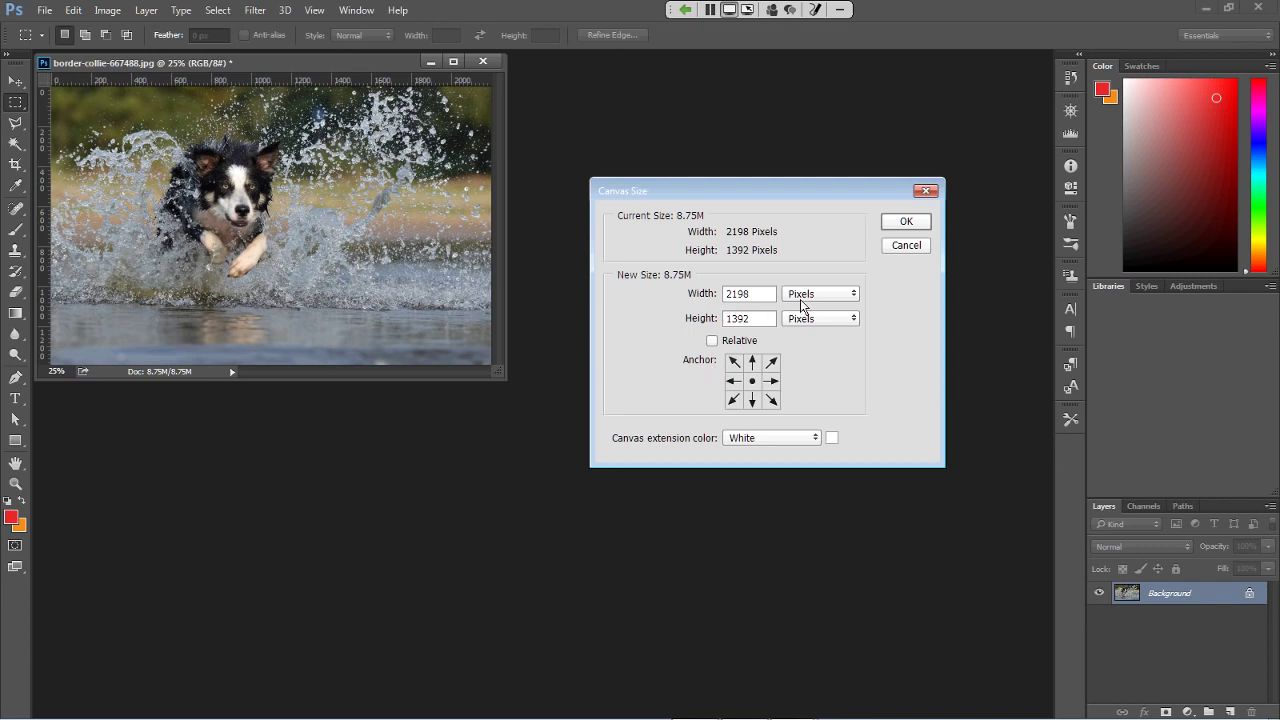
pyautogui.click(897, 250)
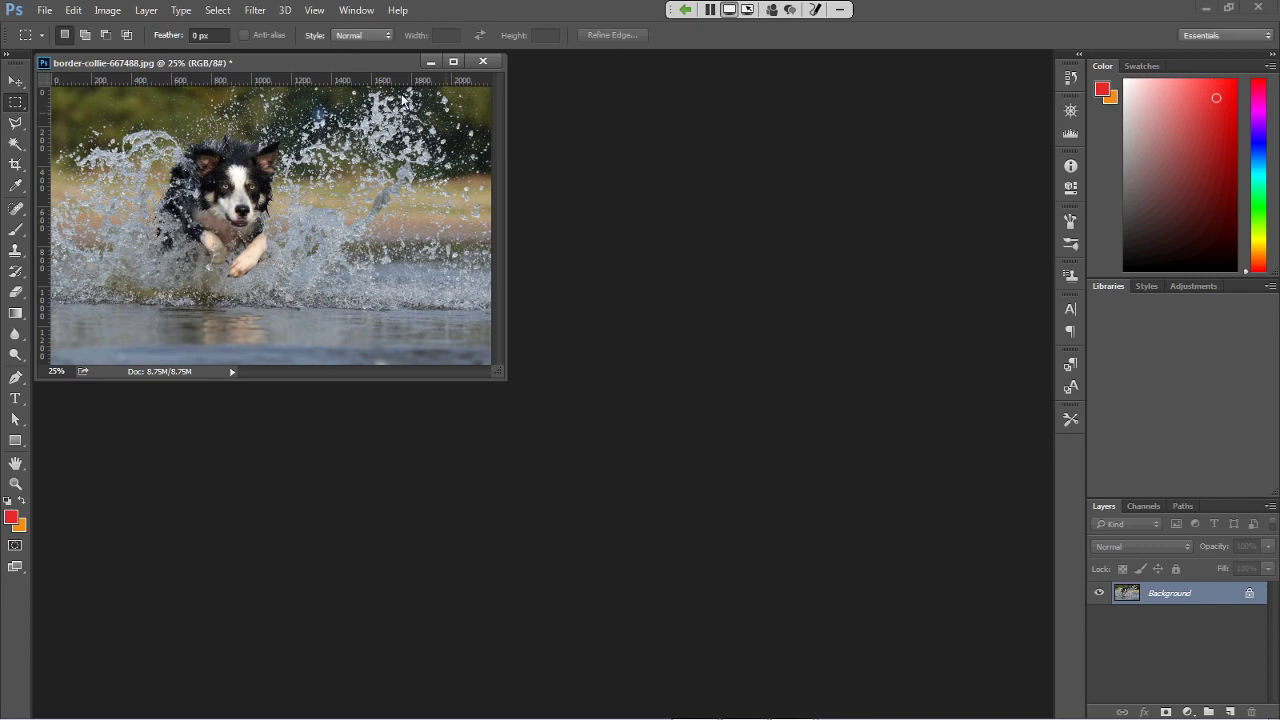
# Try shrinking the dog photo's canvas to 1500 by 1000 pixels around its center, accepting the clipping
pyautogui.click(118, 12)
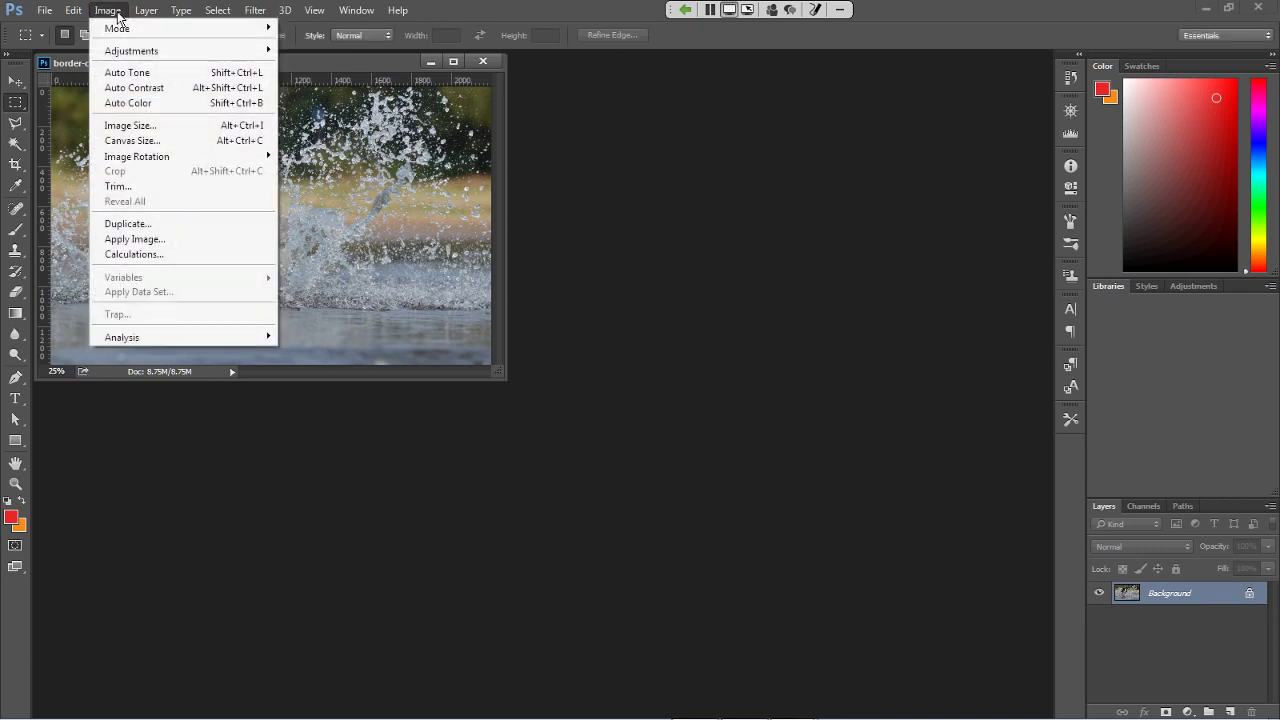
pyautogui.click(171, 143)
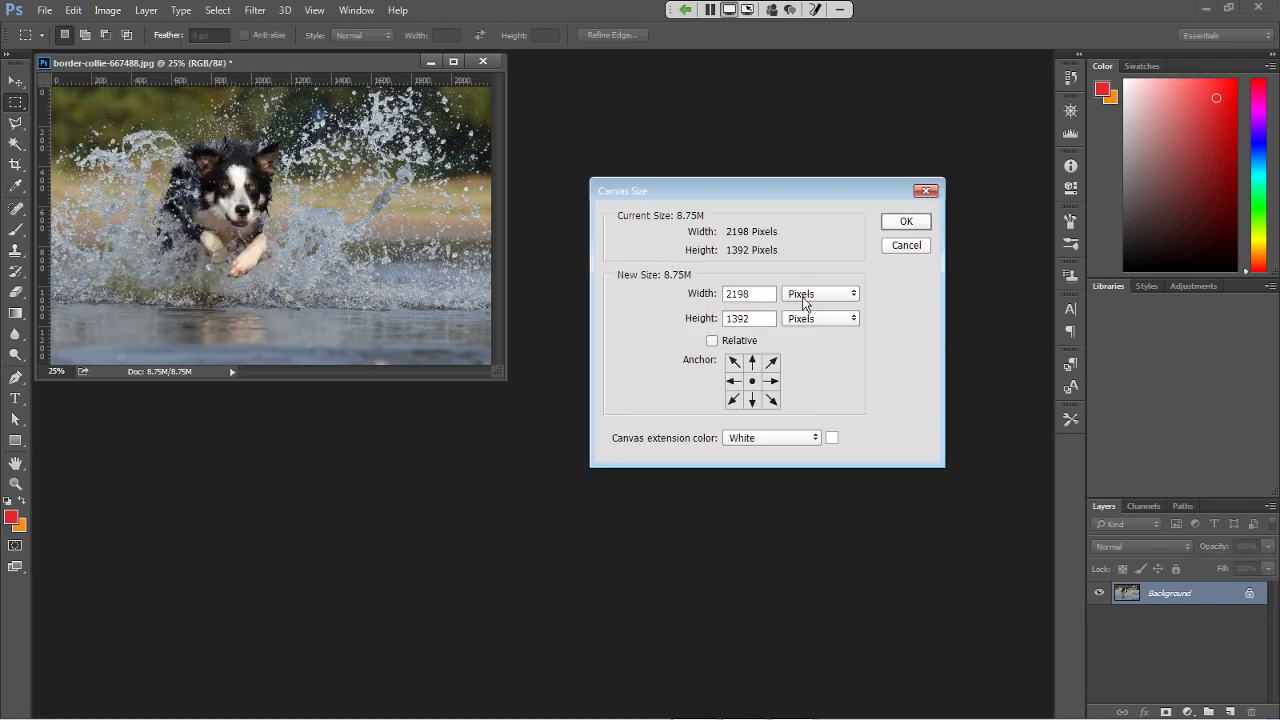
pyautogui.click(802, 294)
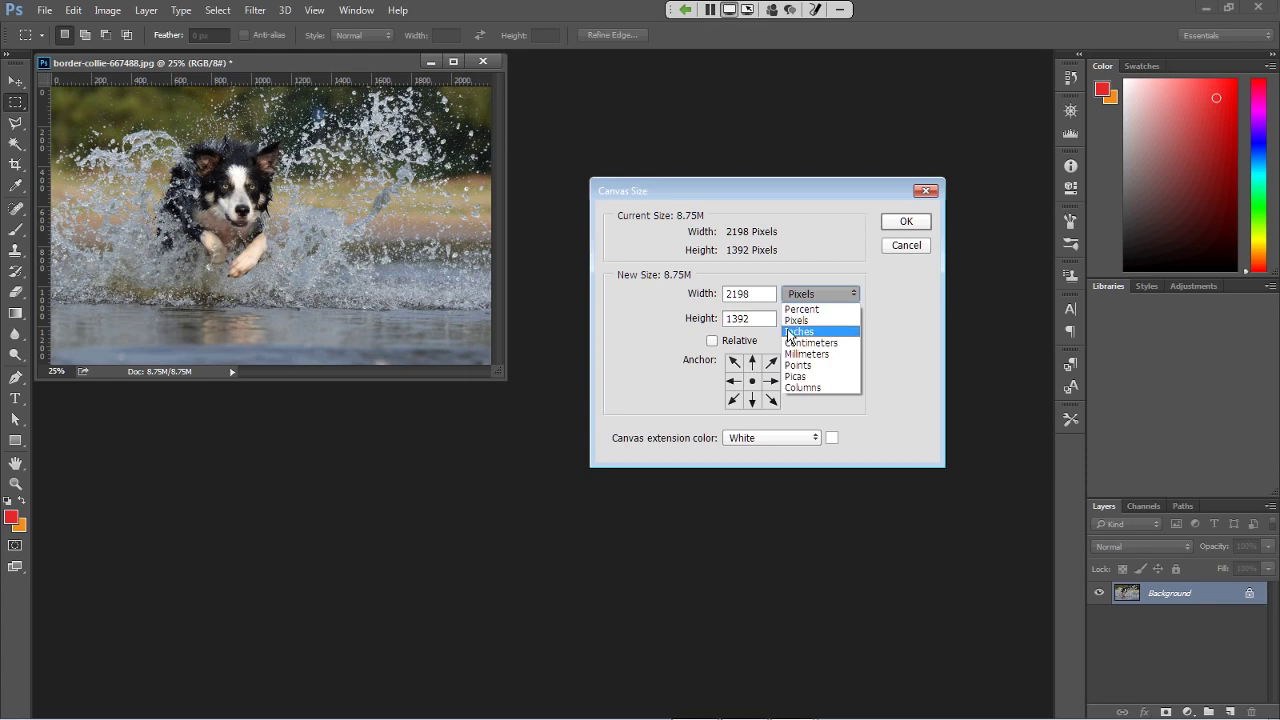
pyautogui.click(700, 309)
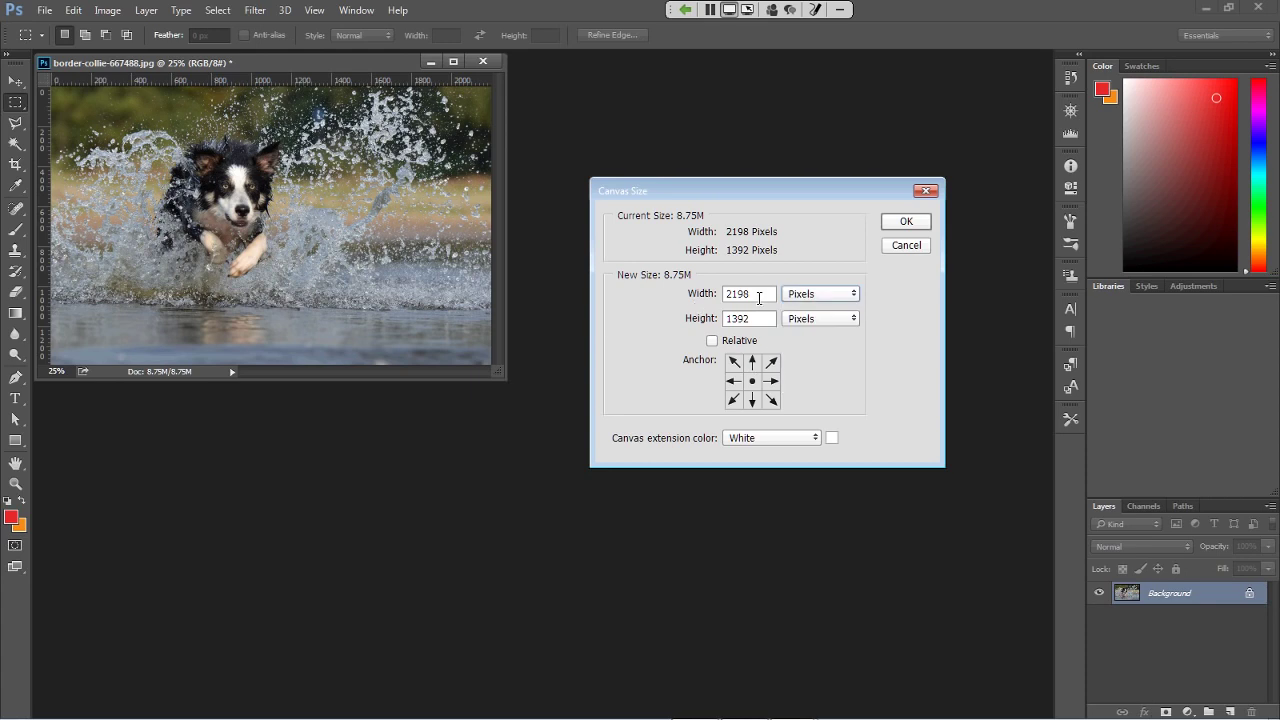
pyautogui.moveTo(759, 298); pyautogui.dragTo(700, 297)
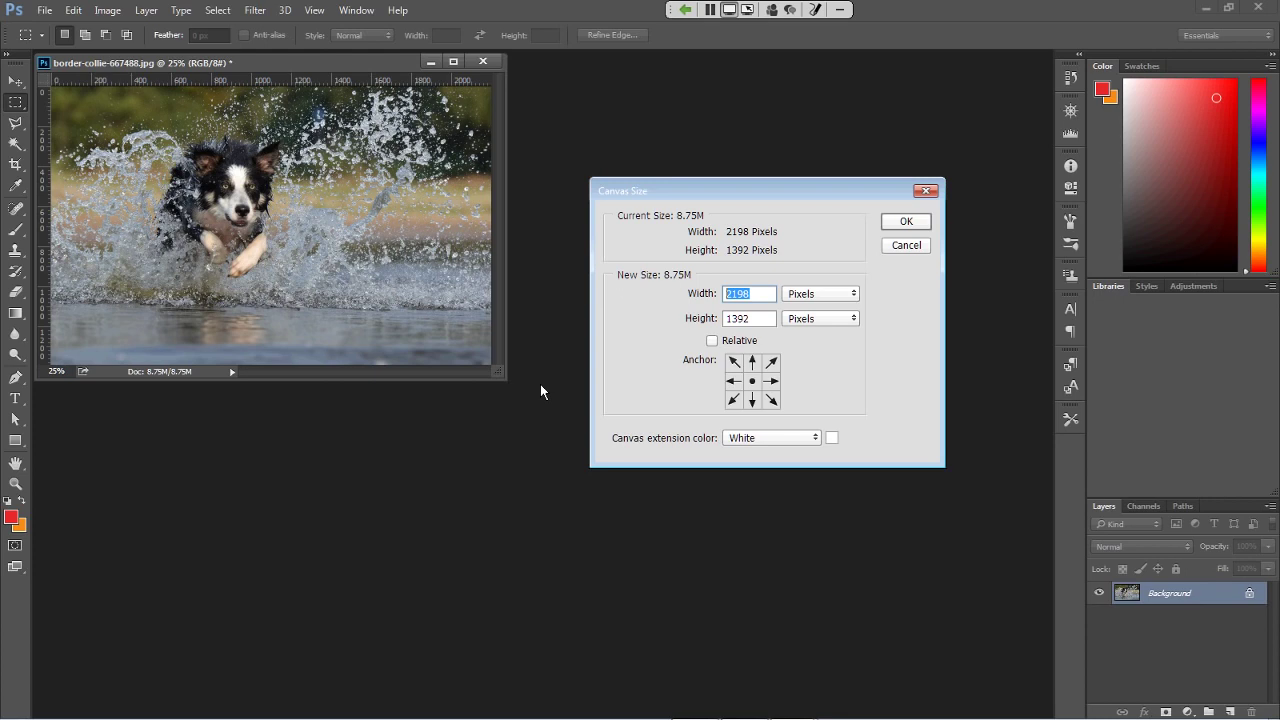
pyautogui.write('1500')
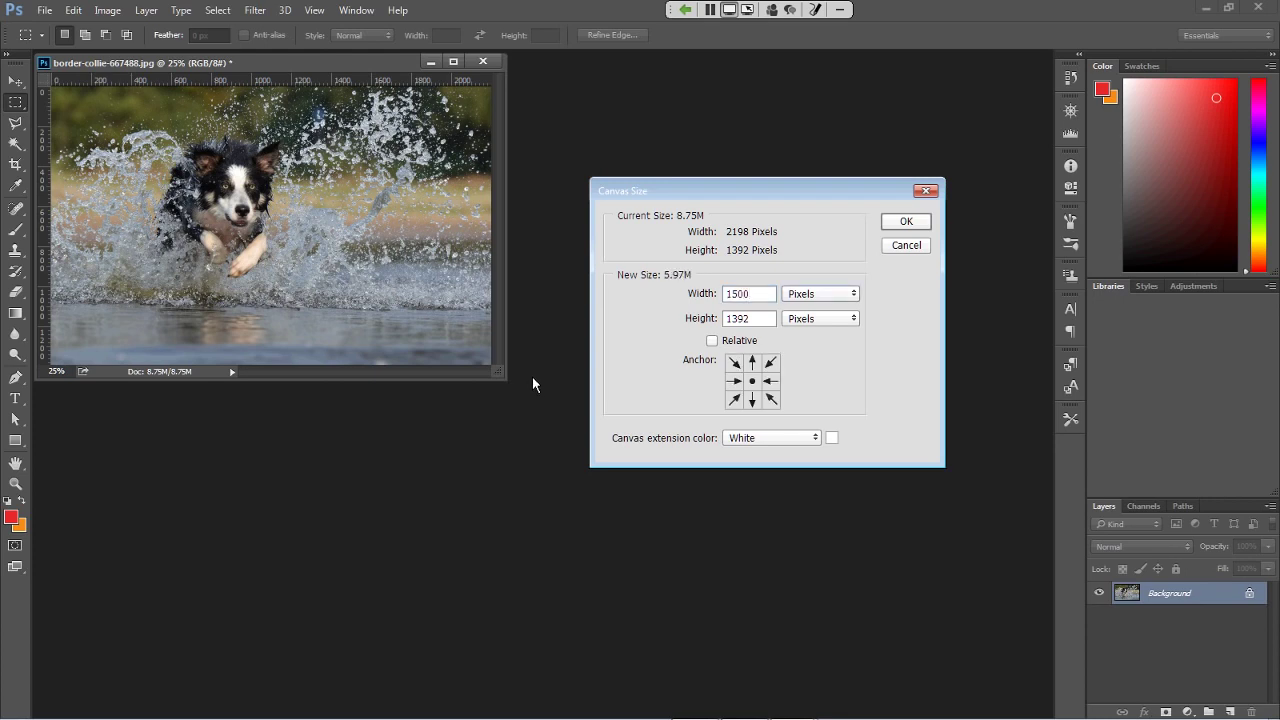
pyautogui.press('Tab')
pyautogui.write('1000')
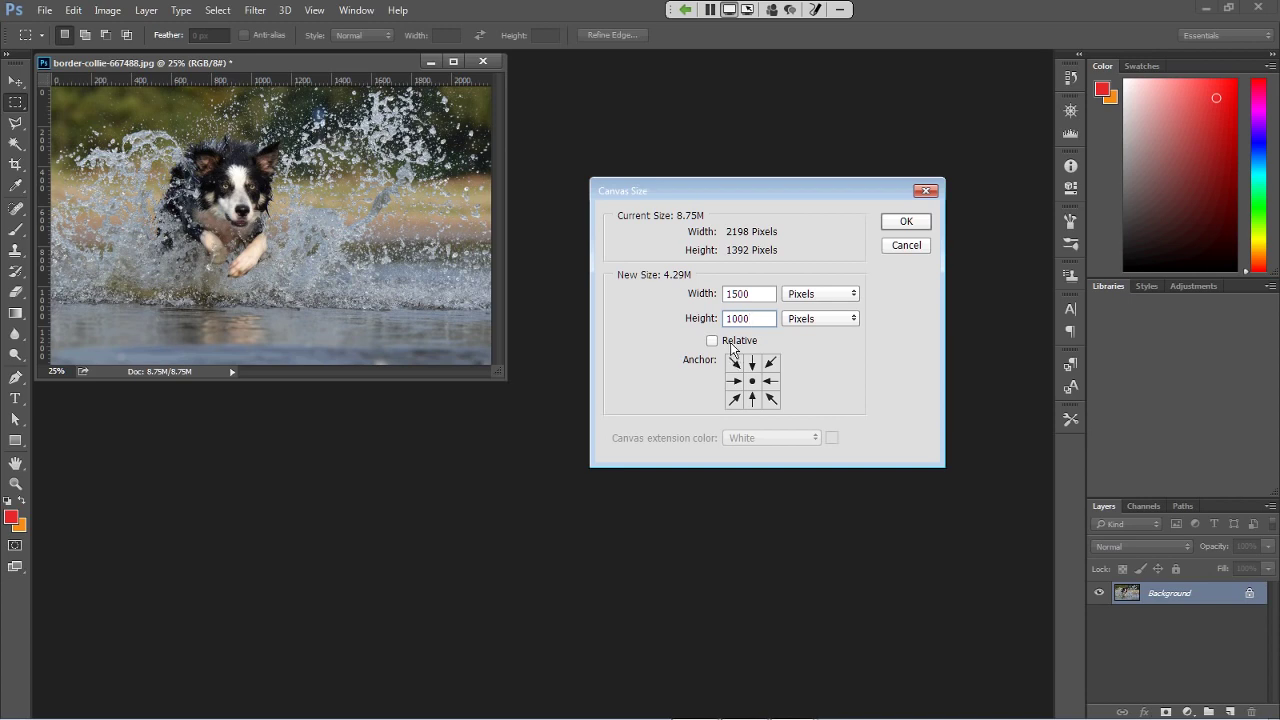
pyautogui.click(894, 229)
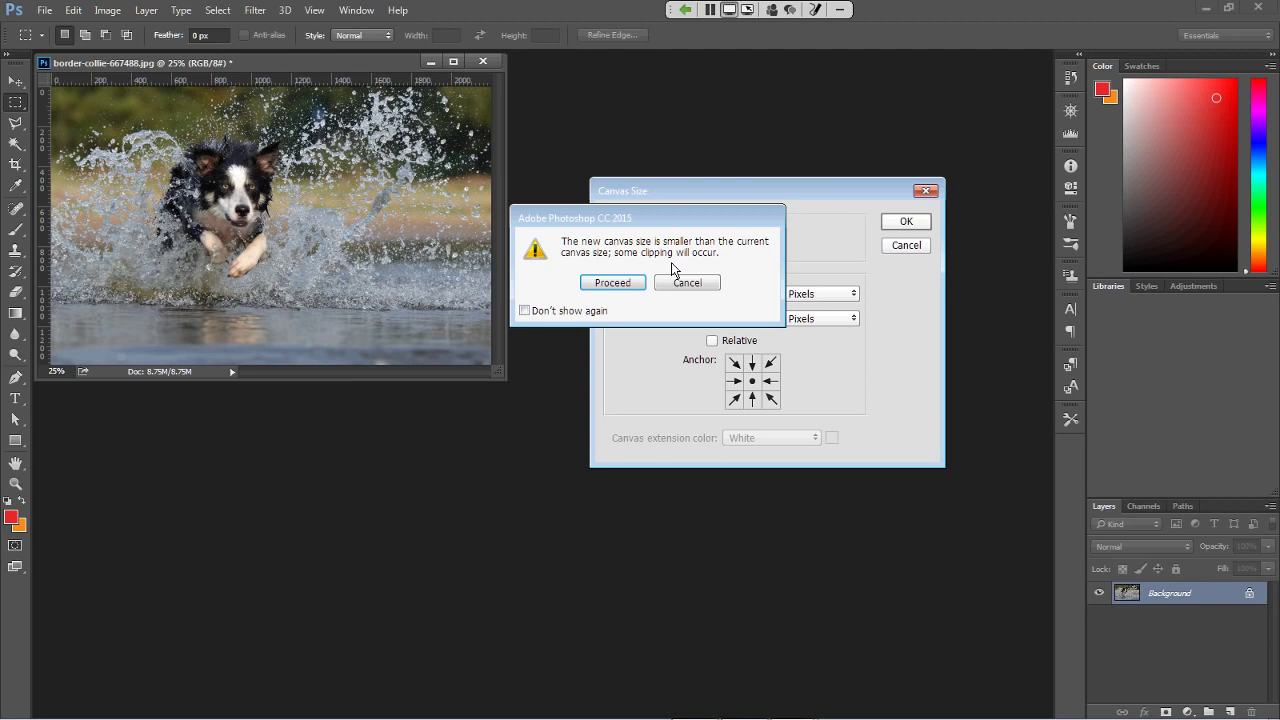
pyautogui.click(613, 283)
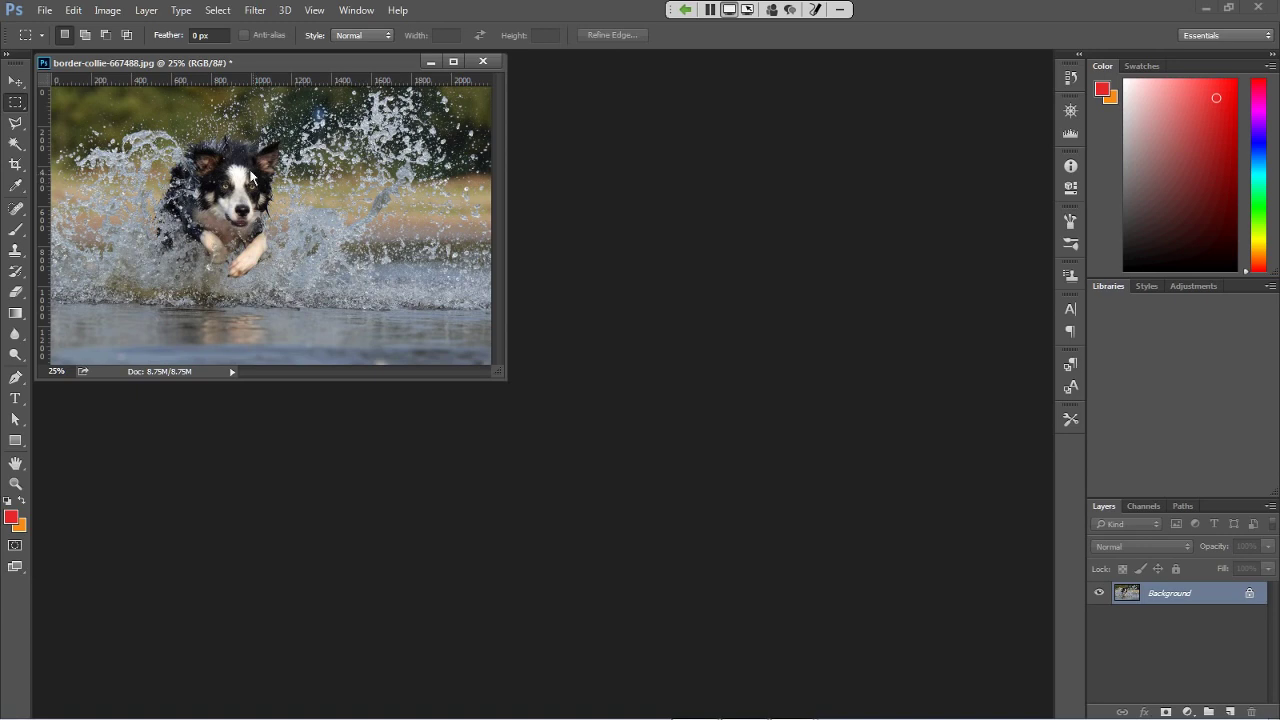
# Enlarge the dog photo's canvas to 3000 by 2000 pixels, centered, with white as the extension color
pyautogui.click(108, 12)
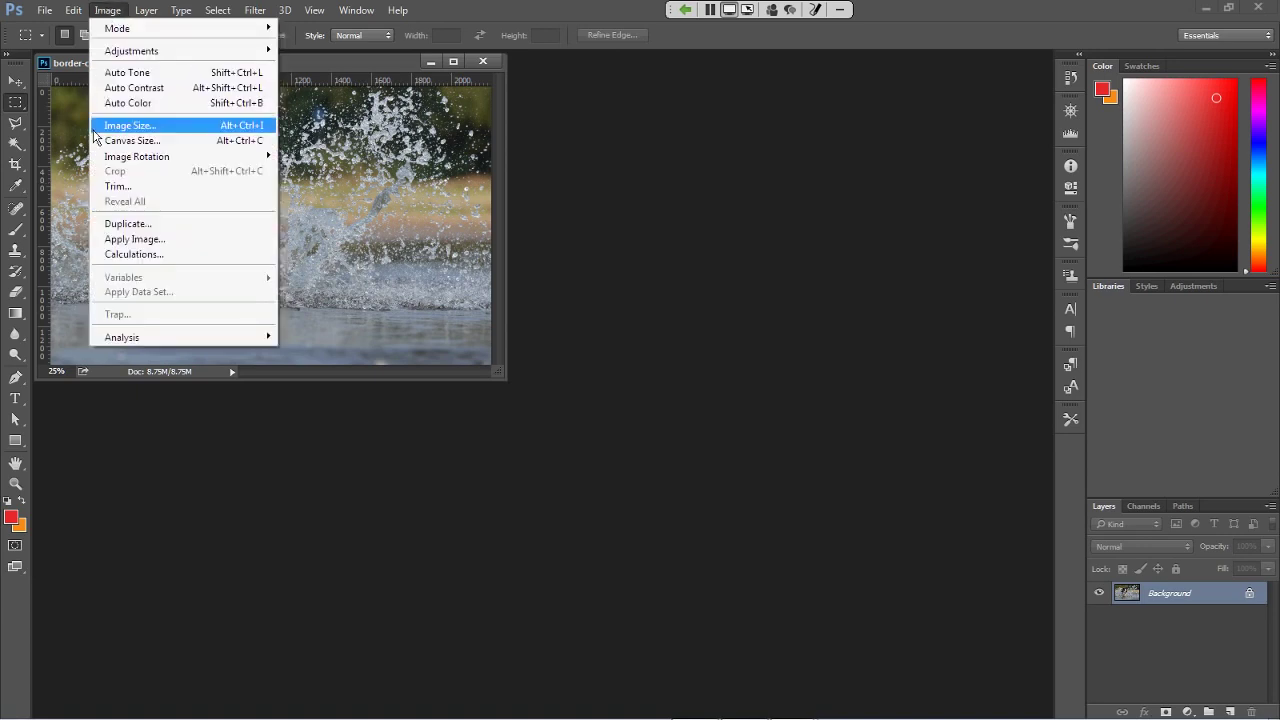
pyautogui.click(107, 141)
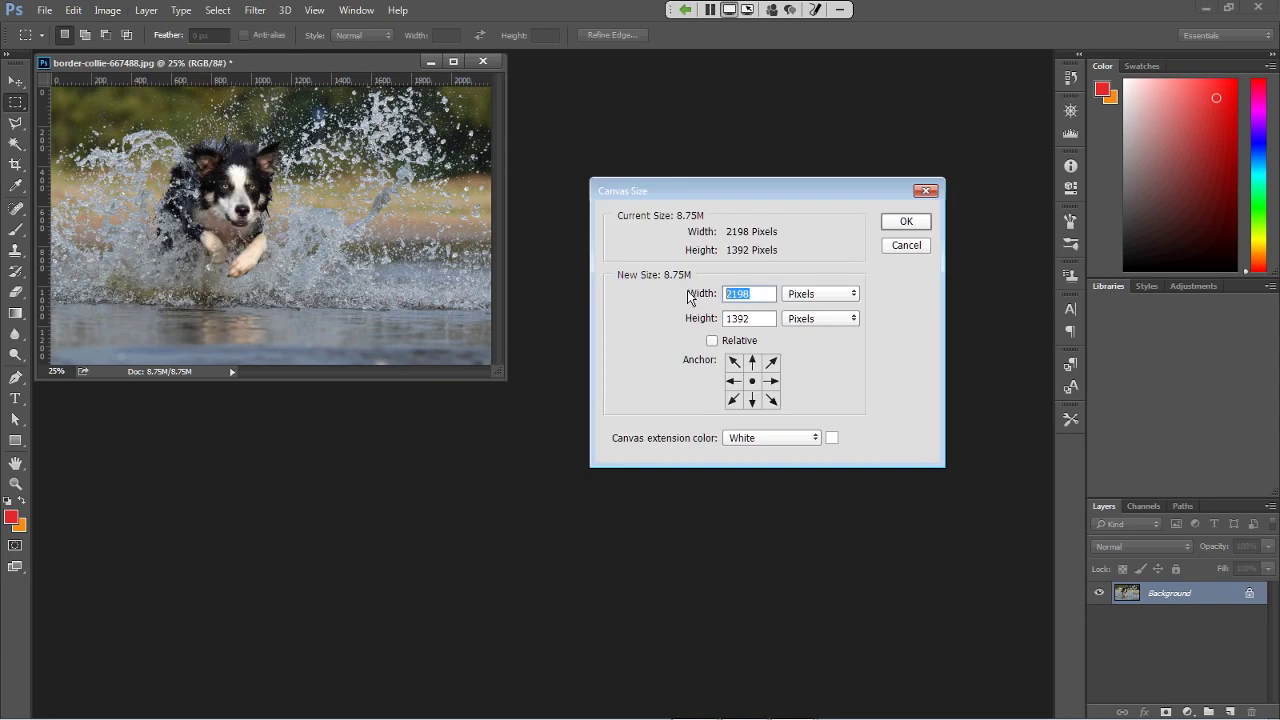
pyautogui.write('3000')
pyautogui.press('Tab')
pyautogui.write('2000')
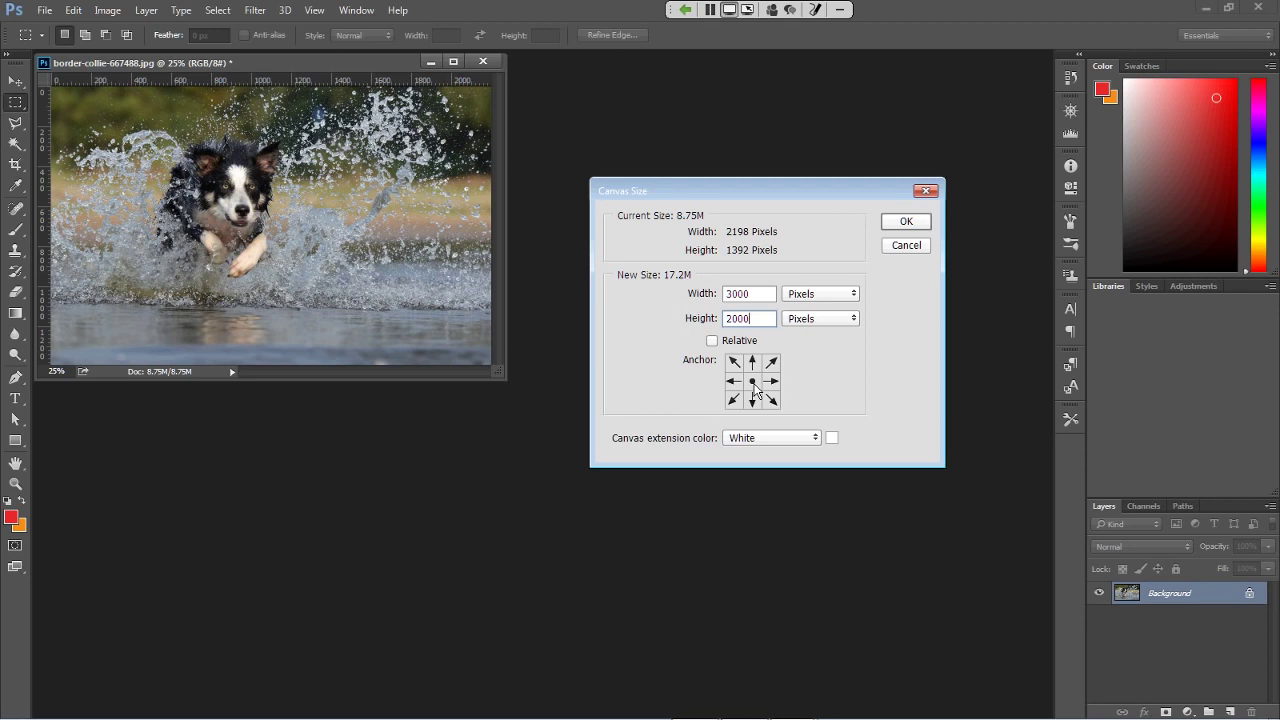
pyautogui.click(888, 222)
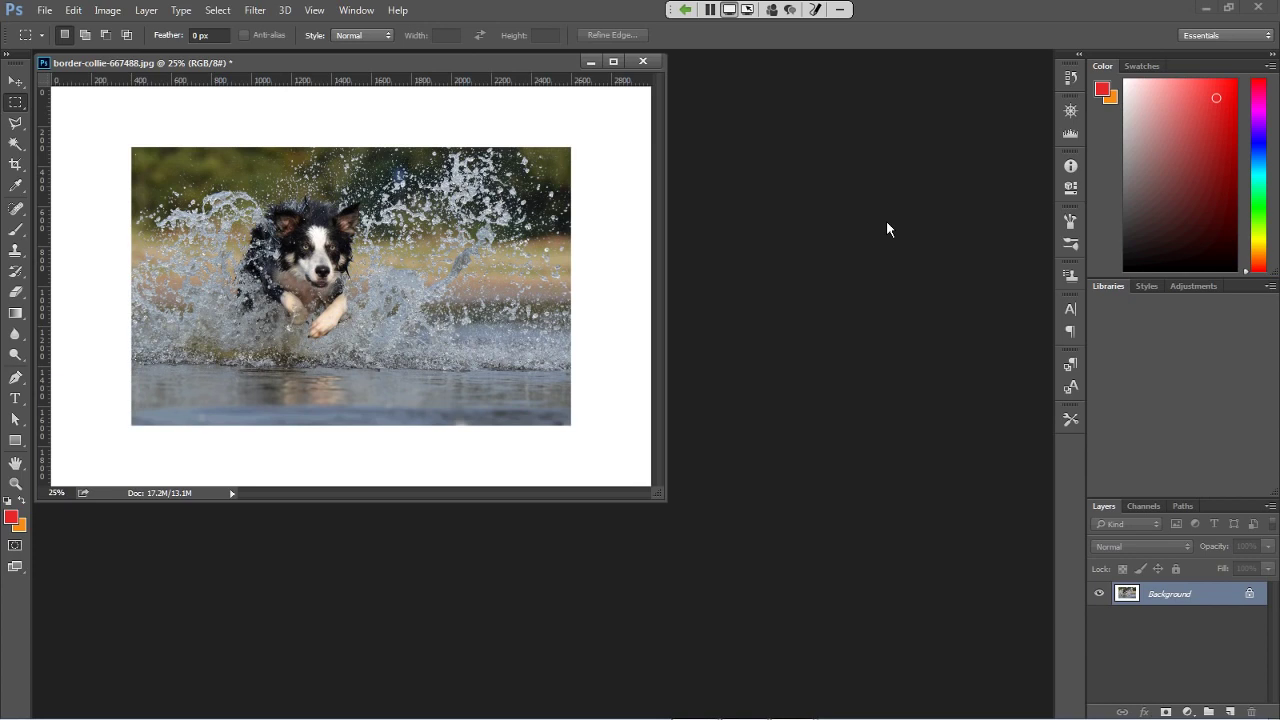
# Minimize Photoshop to the desktop and bring the border-collie-667488.jpg document back up
pyautogui.hotkey('alt', 'Tab')
pyautogui.hotkey('alt', 'Tab')
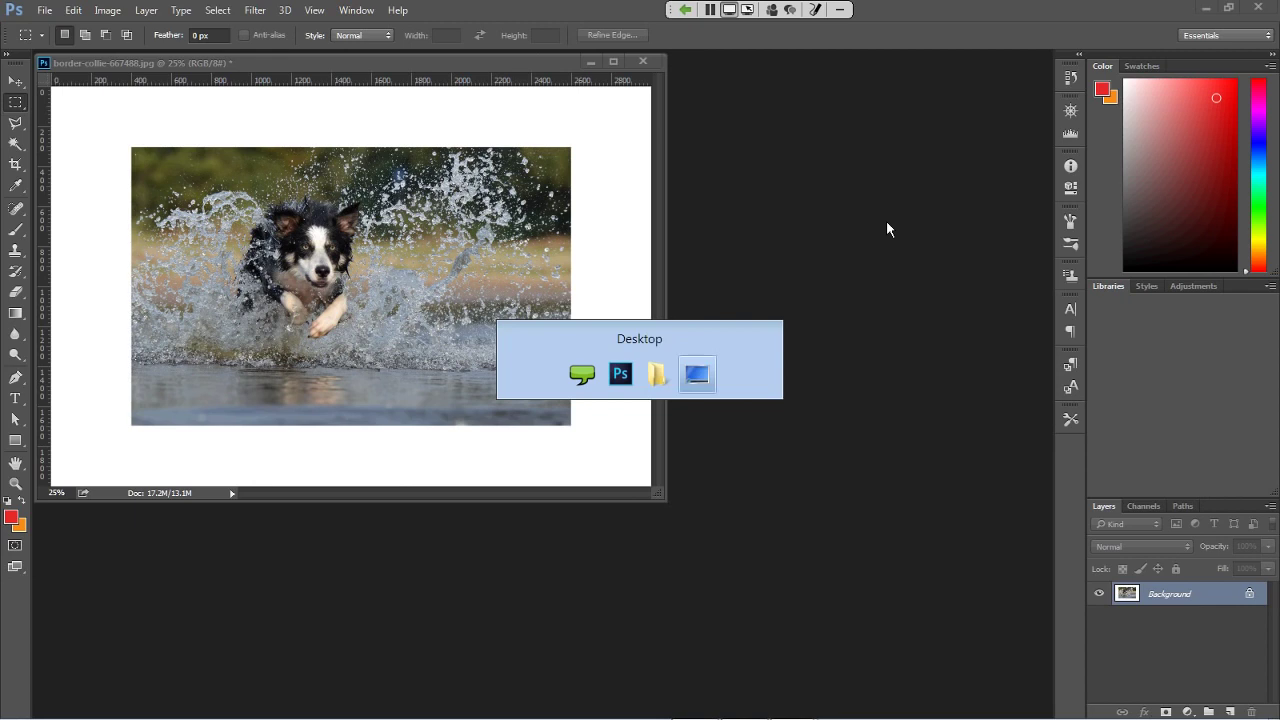
pyautogui.hotkey('alt', 'Tab')
pyautogui.hotkey('alt', 'Tab')
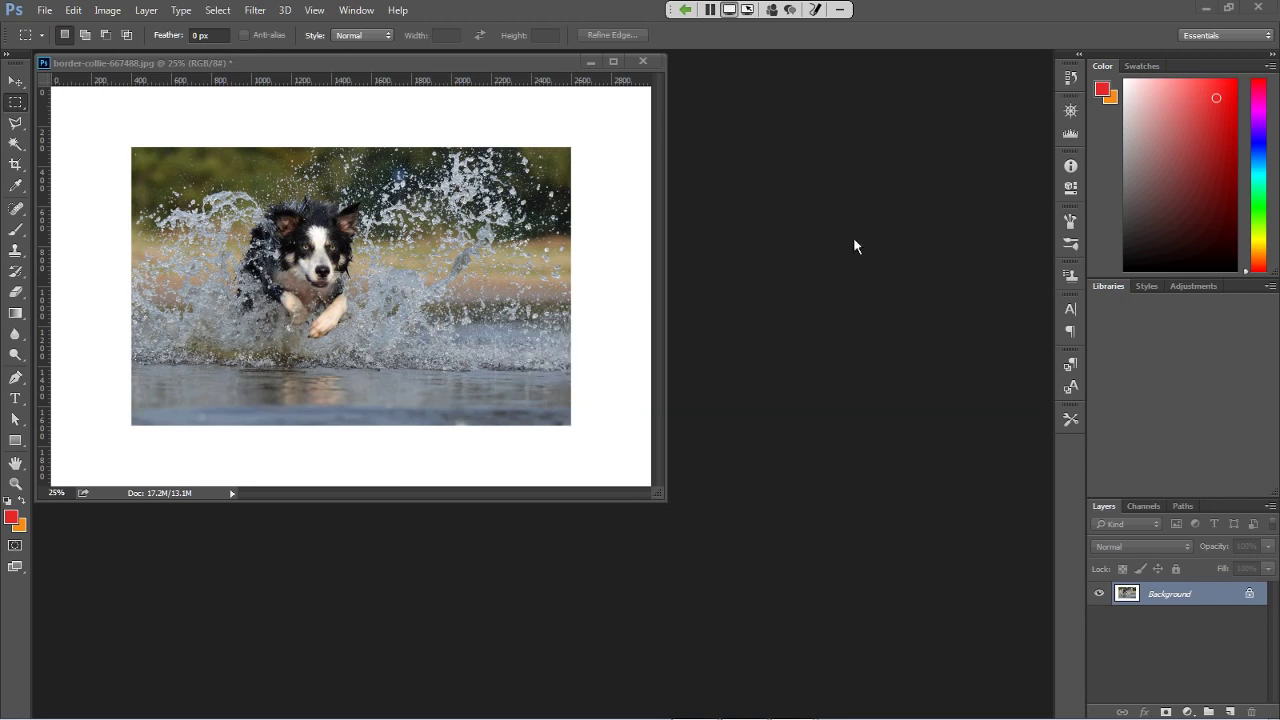
pyautogui.click(1210, 8)
pyautogui.click(1210, 8)
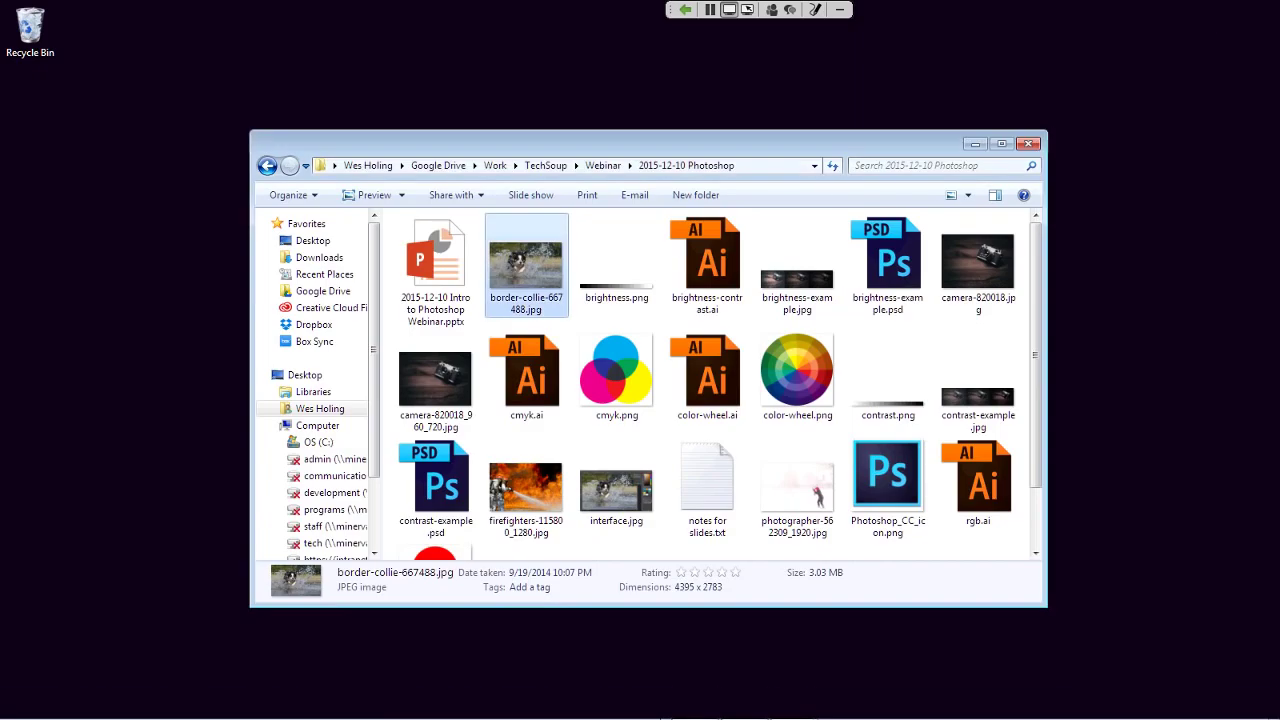
pyautogui.click(752, 705)
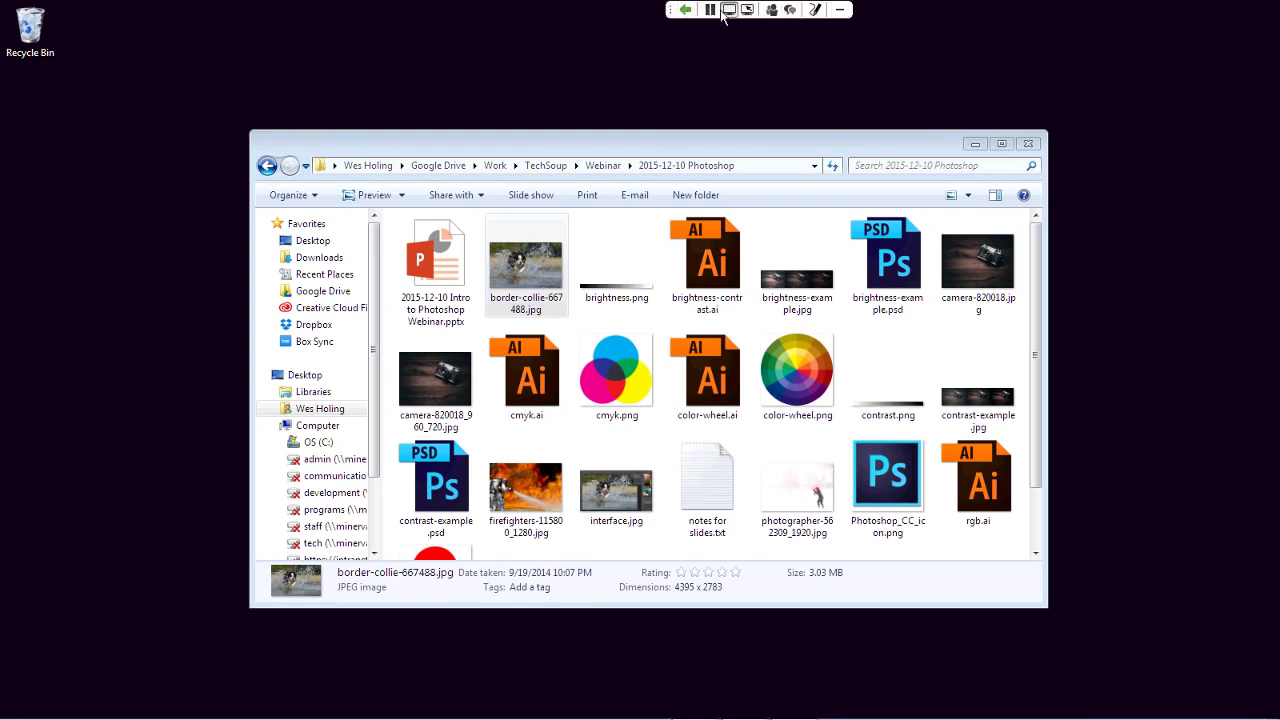
pyautogui.click(785, 704)
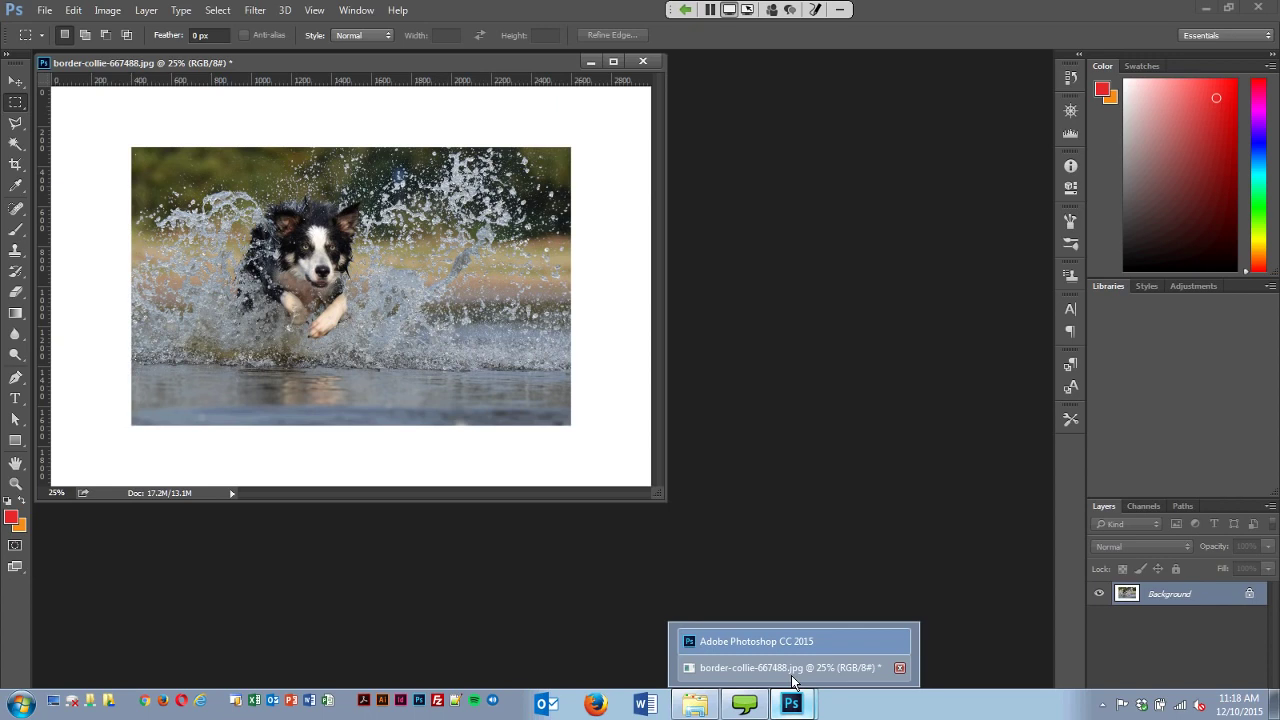
pyautogui.click(792, 668)
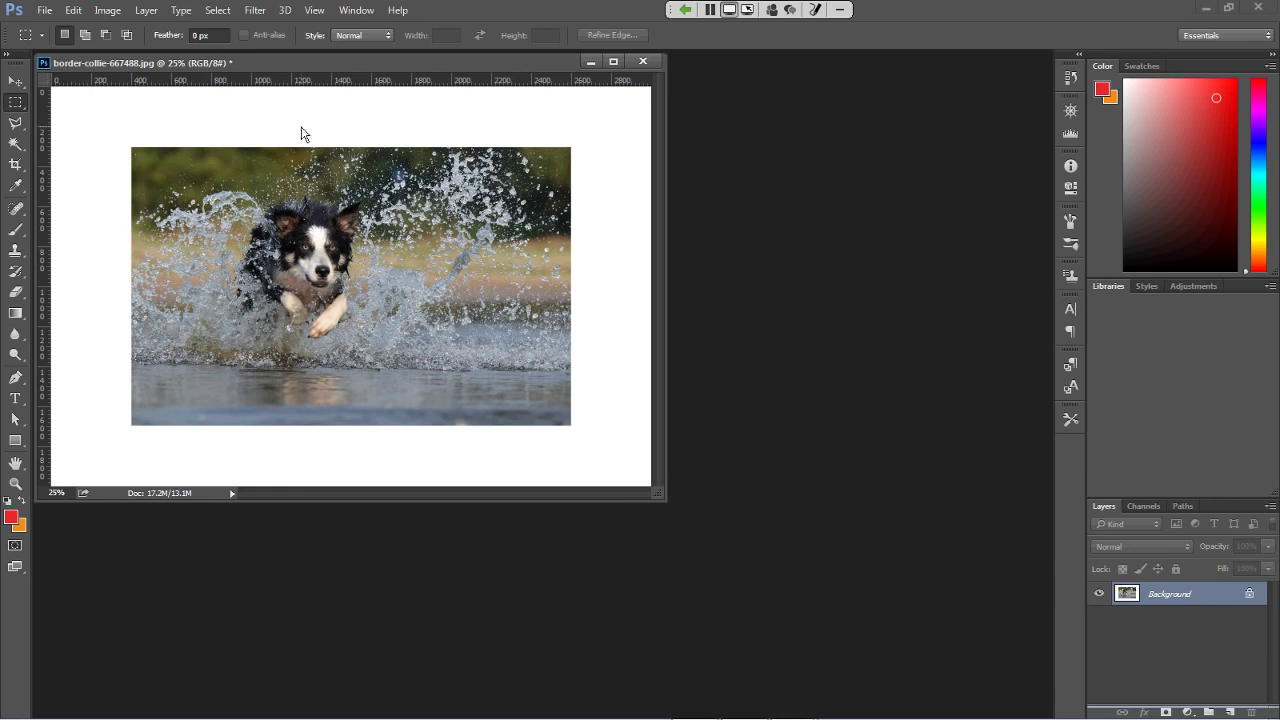
# Convert the border collie photo to CMYK Color mode, accepting the U.S. Web Coated (SWOP) v2 profile
pyautogui.click(104, 12)
pyautogui.moveTo(107, 29)
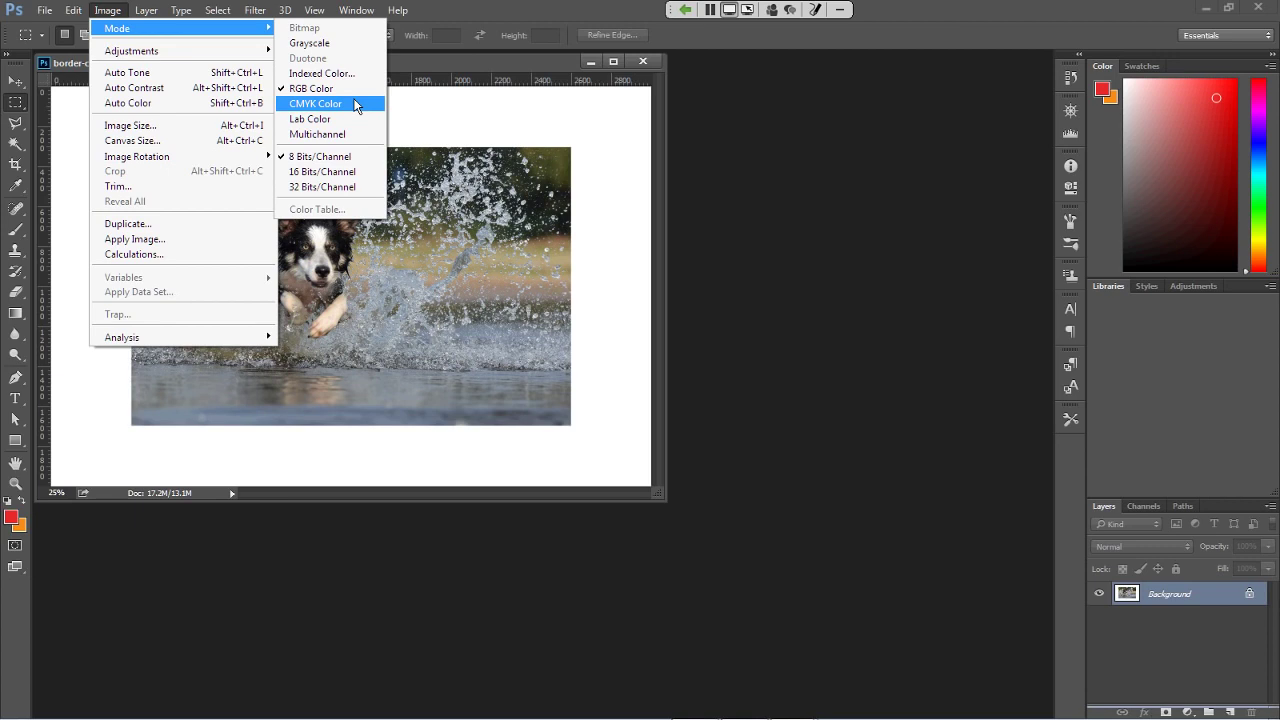
pyautogui.click(355, 106)
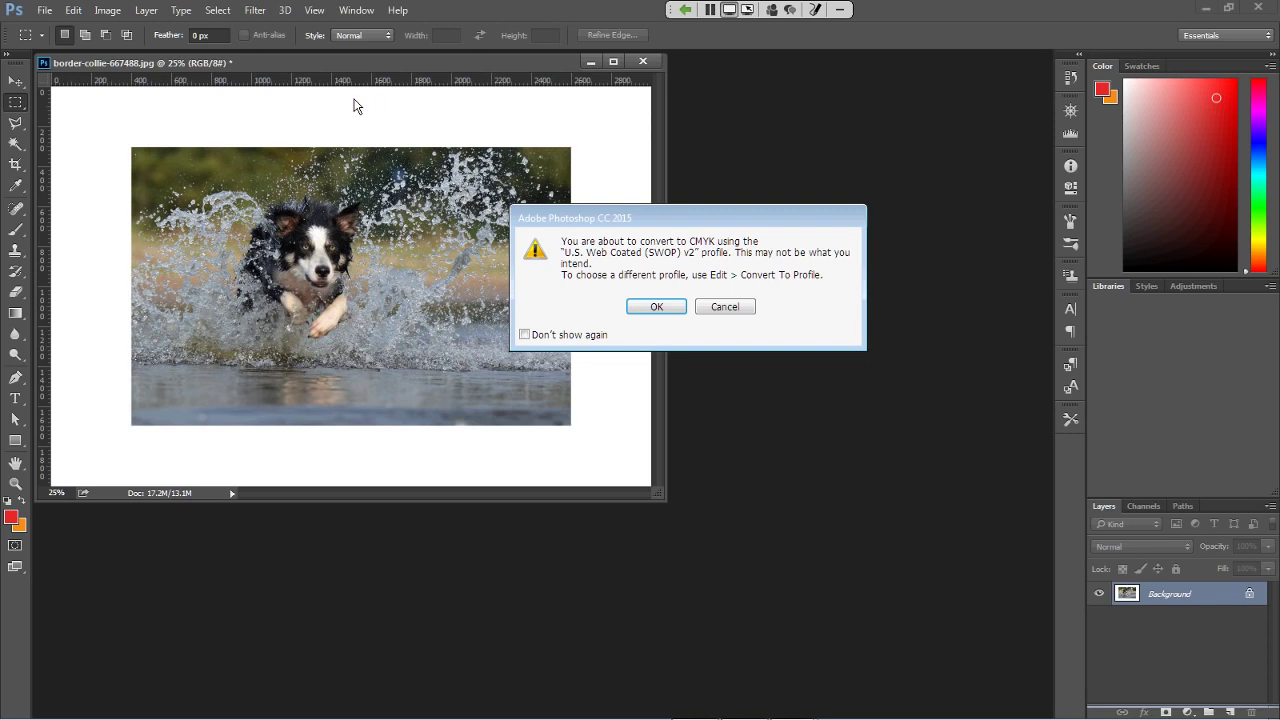
pyautogui.click(656, 307)
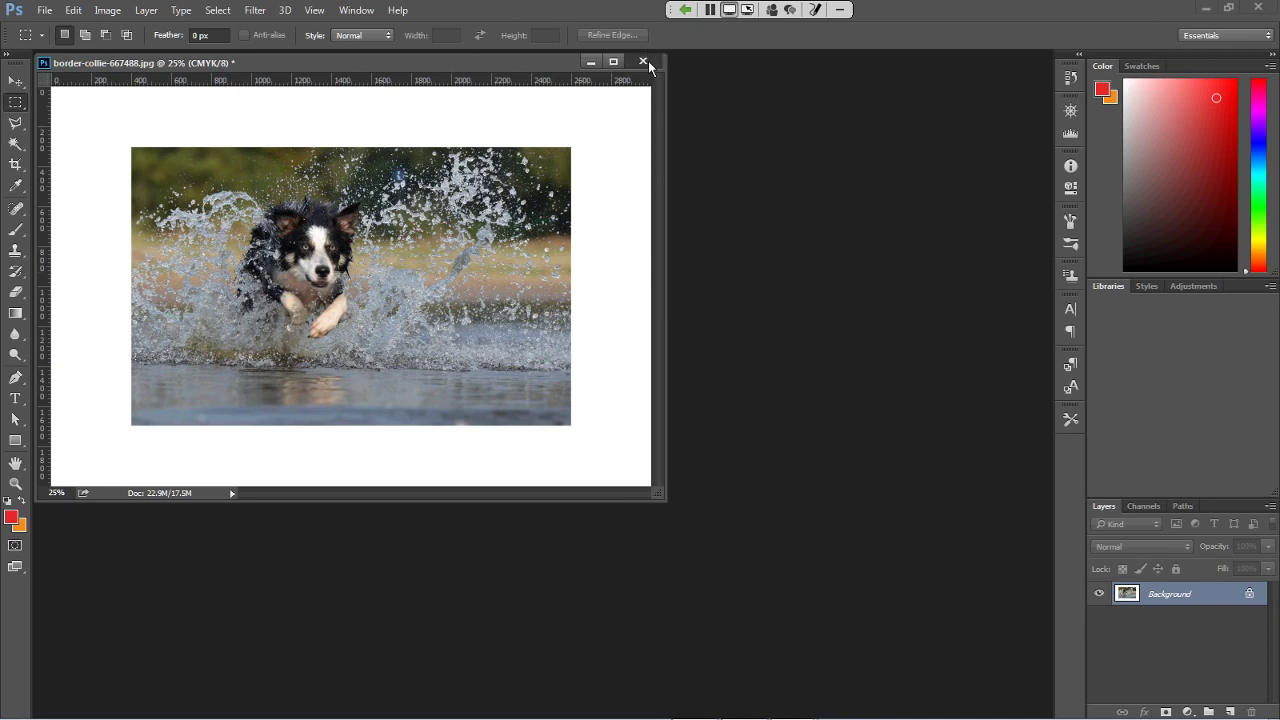
# Close the border collie photo without saving and open photographer-562309_1920.jpg from the 2015-12-10 Photoshop folder
pyautogui.click(646, 61)
pyautogui.click(668, 285)
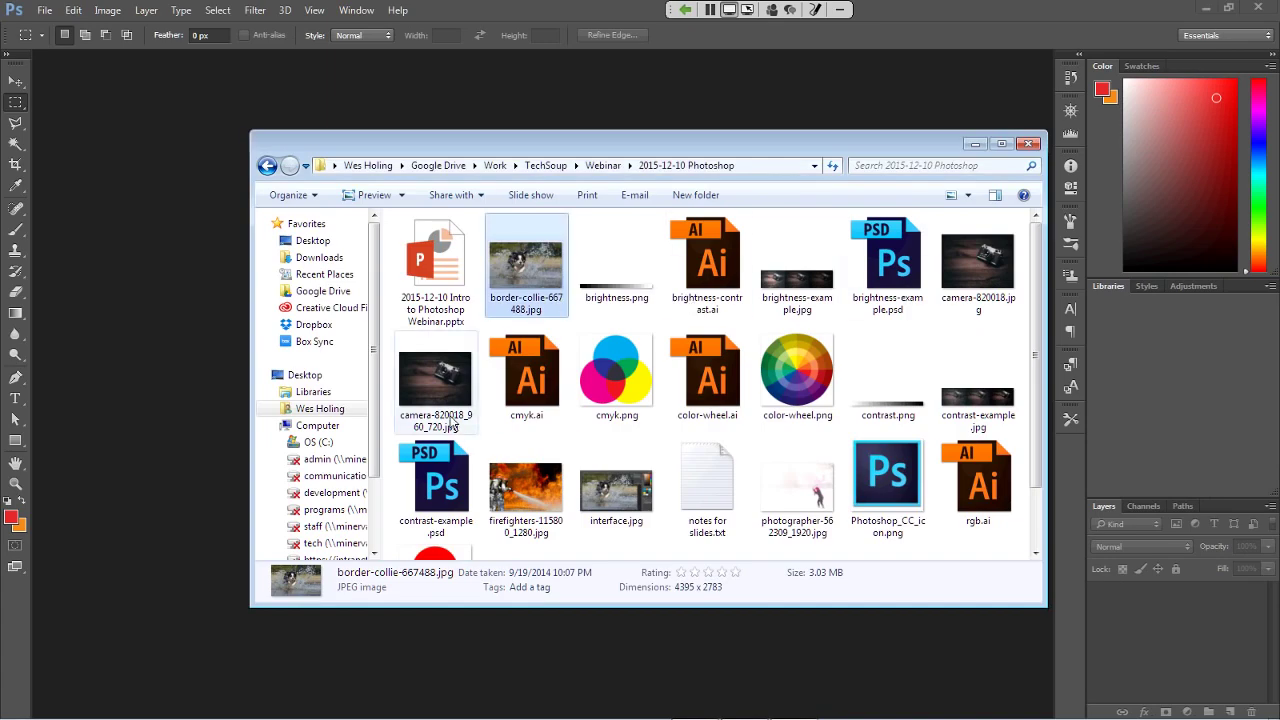
pyautogui.scroll(-1, 634, 470)
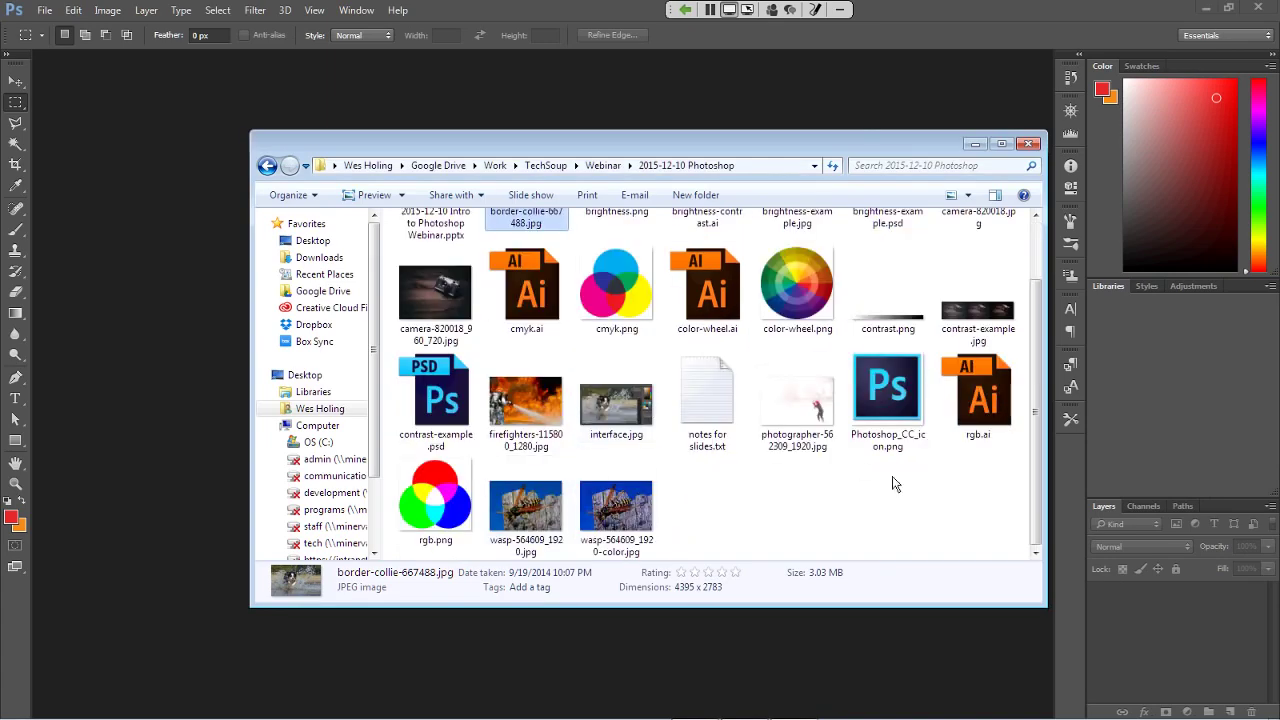
pyautogui.scroll(1, 634, 470)
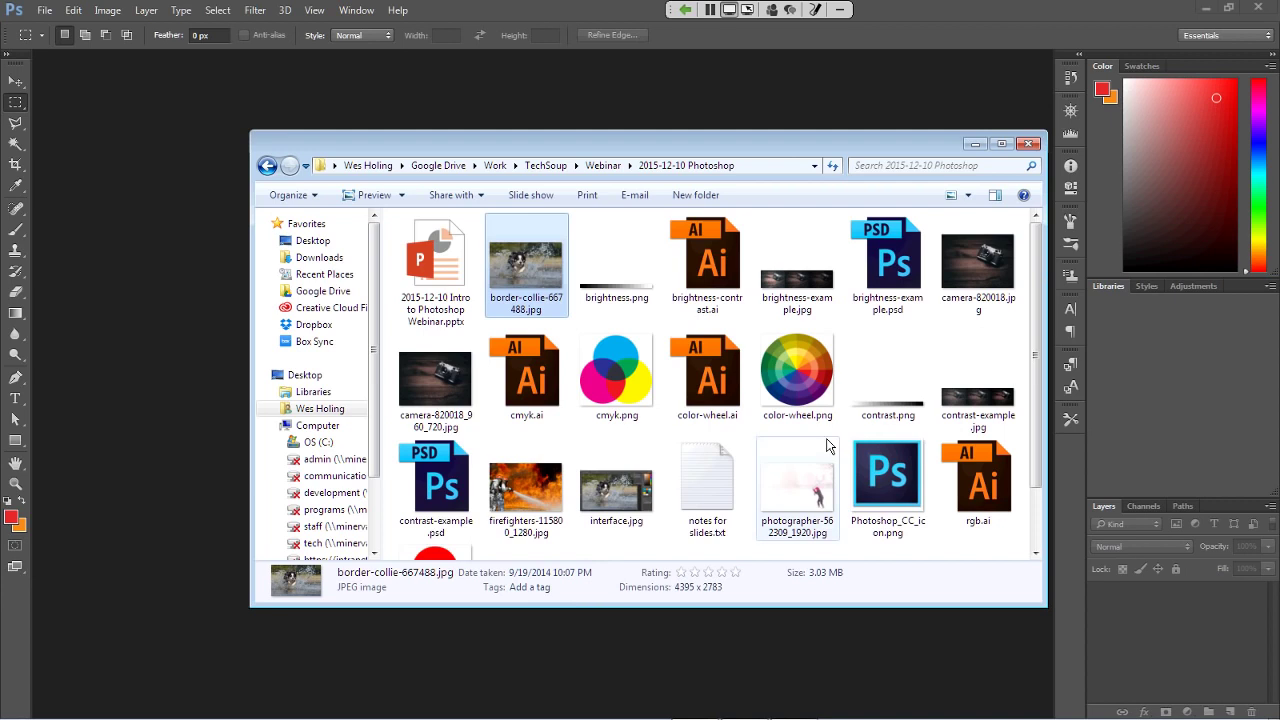
pyautogui.scroll(-1, 660, 500)
pyautogui.click(690, 538)
pyautogui.moveTo(797, 400); pyautogui.dragTo(165, 382)
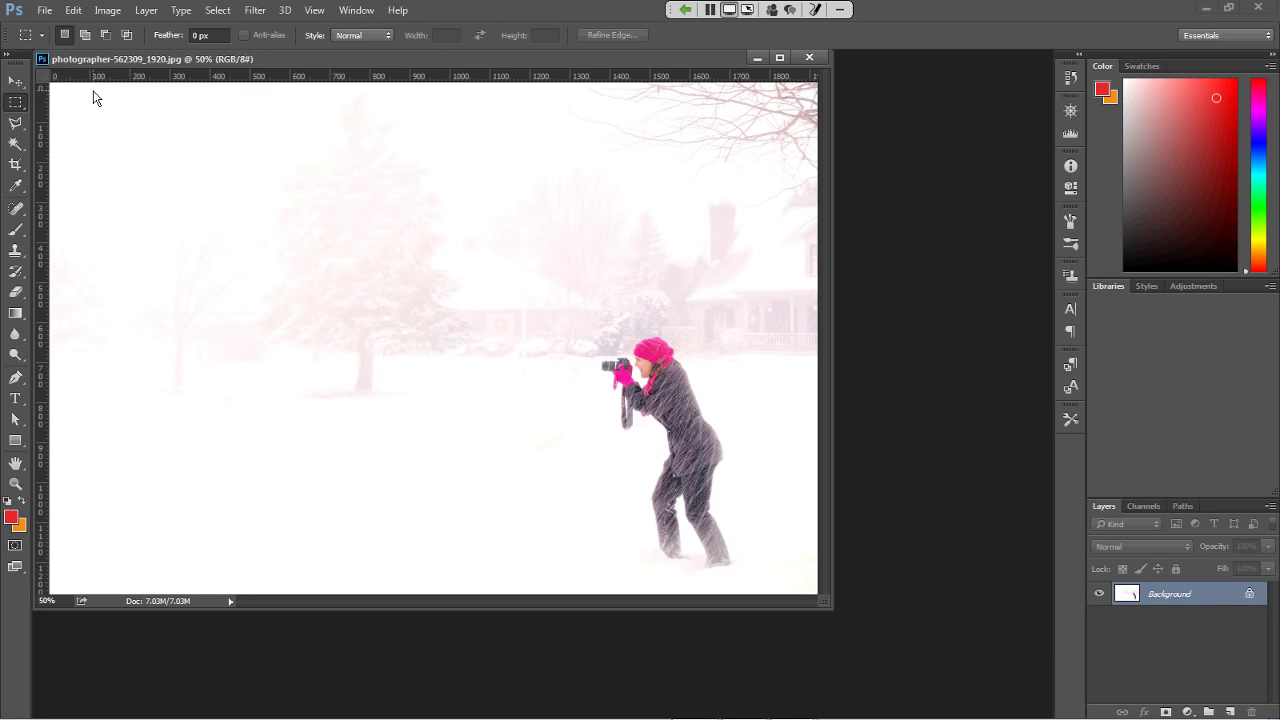
# Open the Brightness/Contrast adjustment for the snowy photographer photo
pyautogui.click(100, 14)
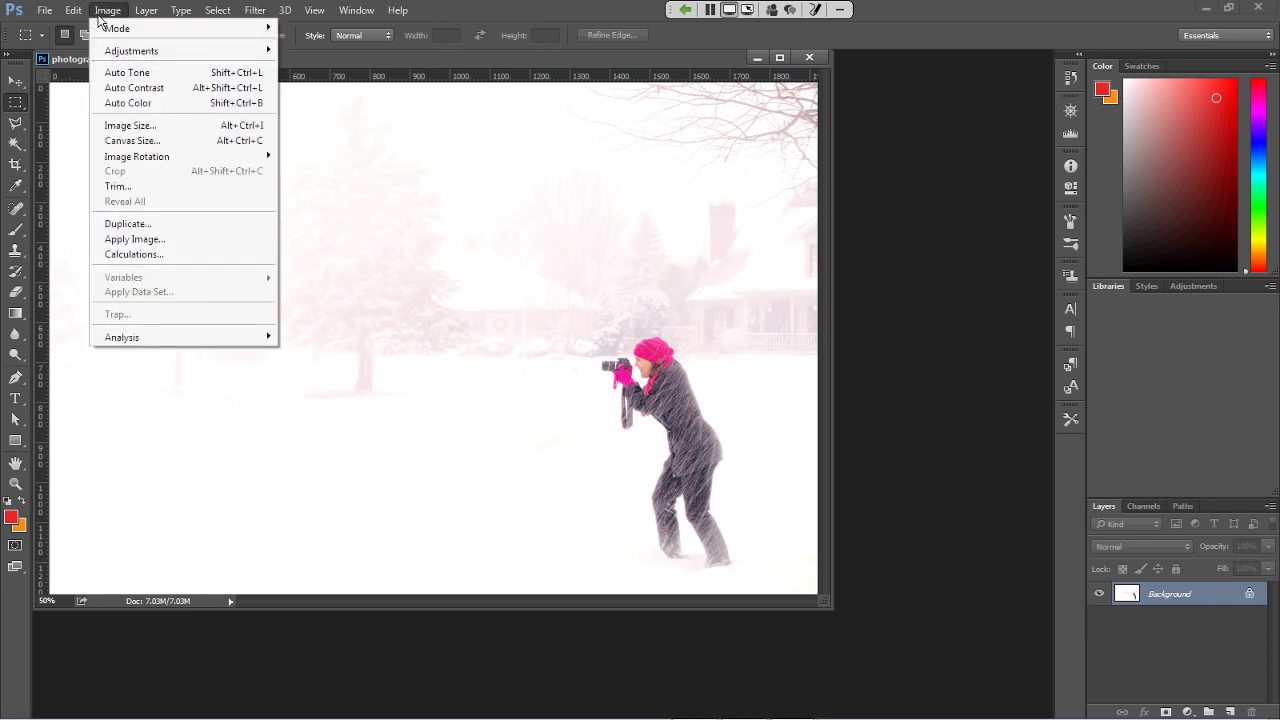
pyautogui.moveTo(100, 30)
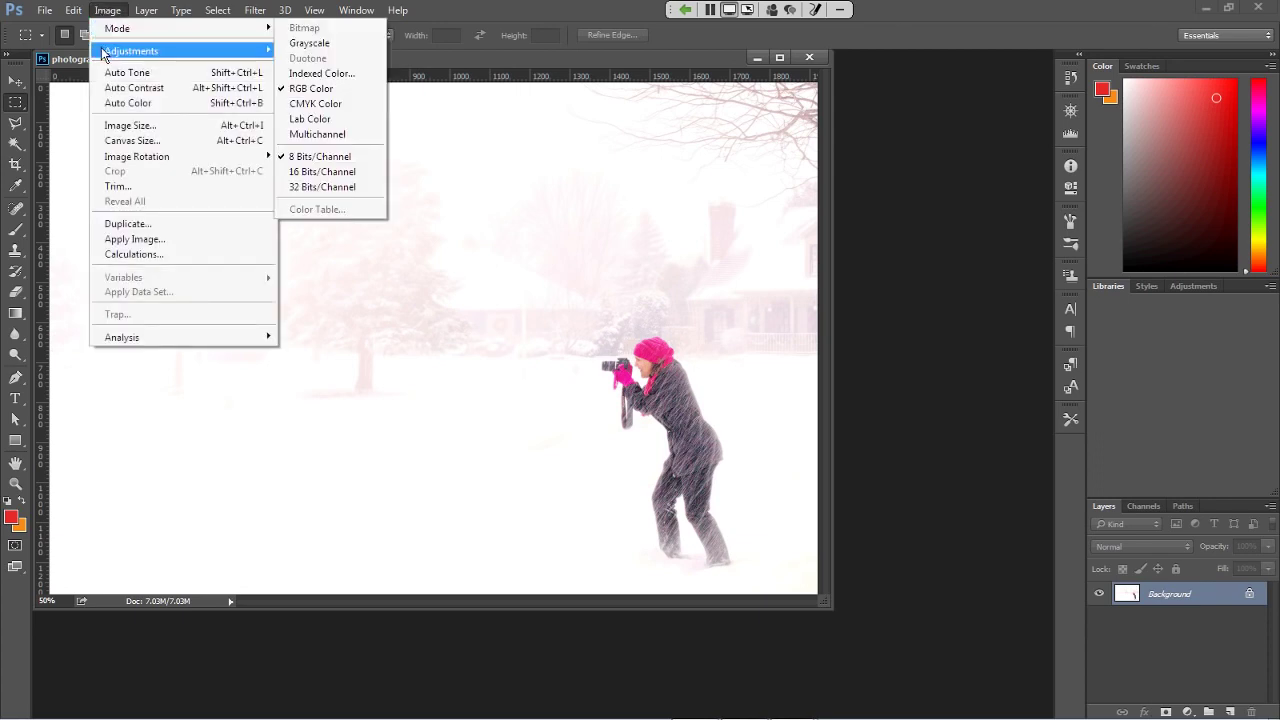
pyautogui.moveTo(104, 52)
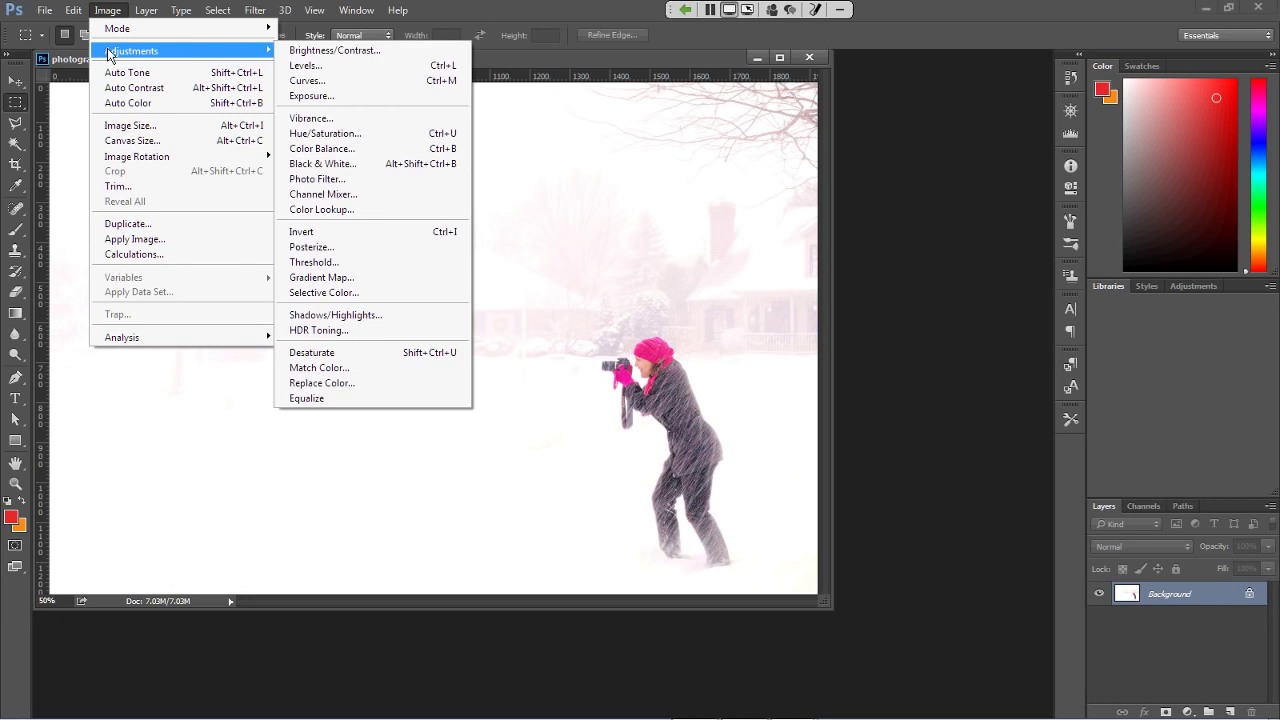
pyautogui.click(397, 51)
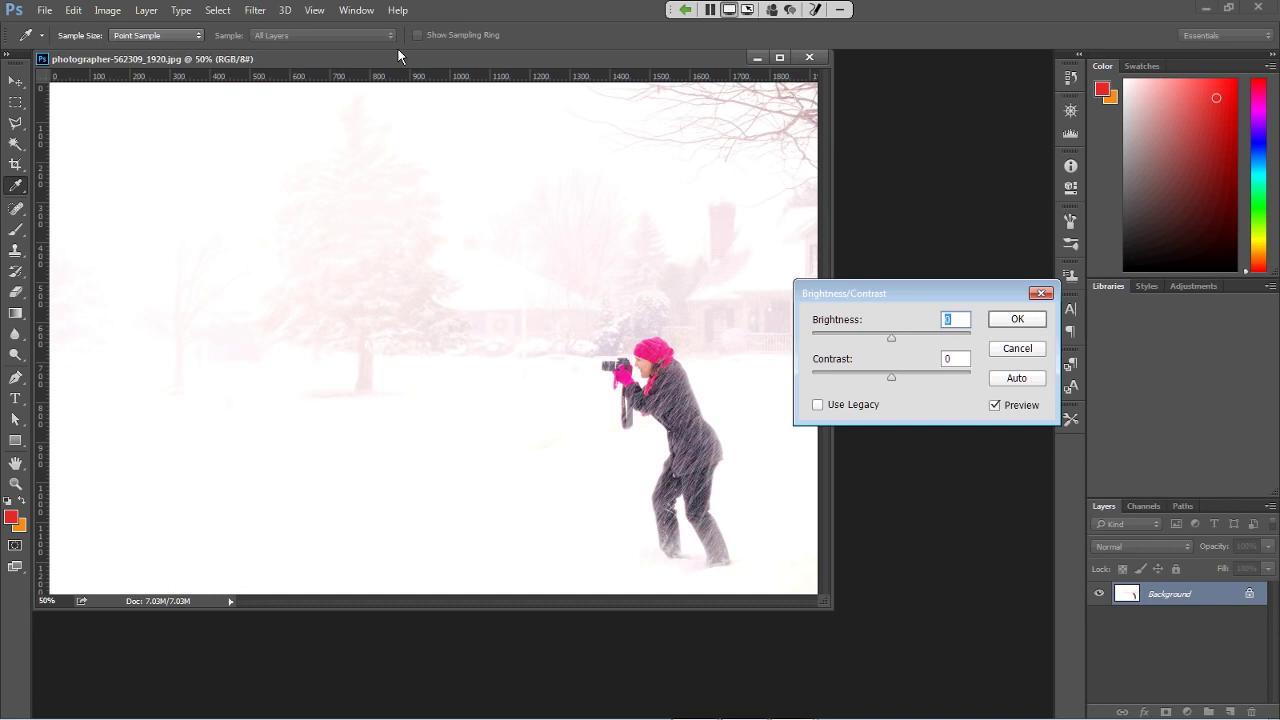
# Preview the photographer photo at brightness -25, -50, -10 and -100, and reset the brightness to 0
pyautogui.write('-25')
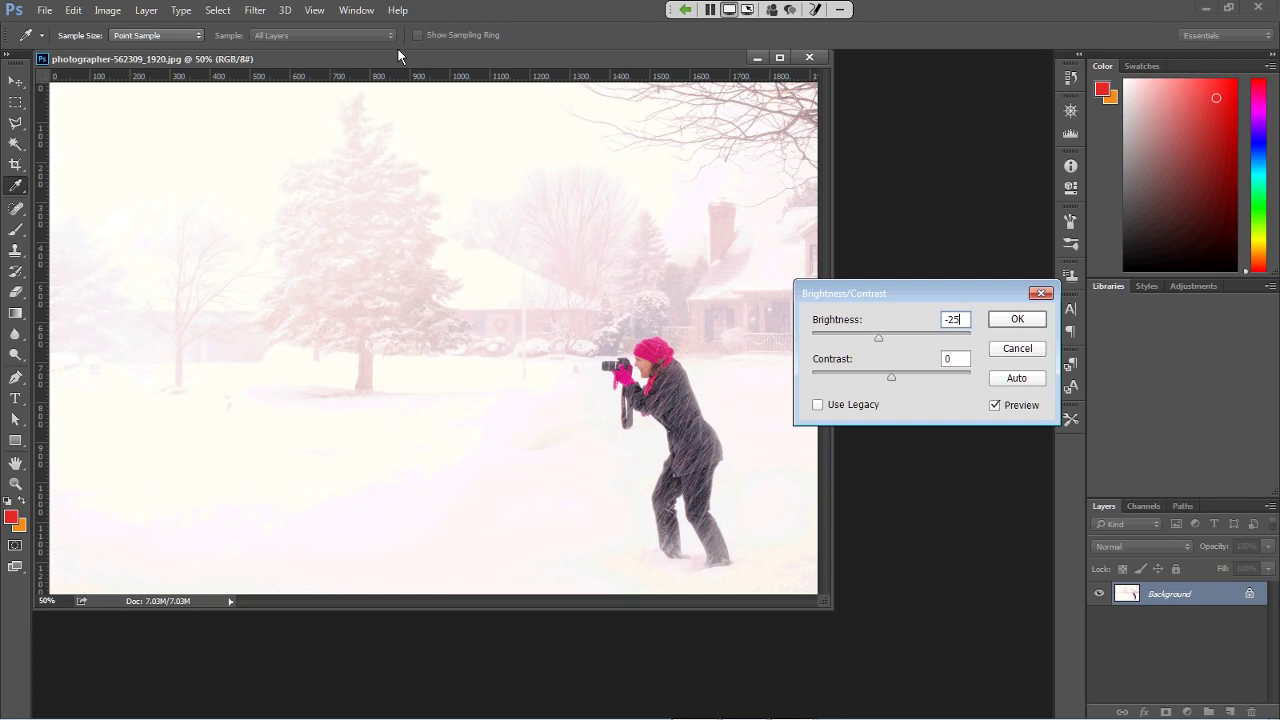
pyautogui.hotkey('shift', 'Left')
pyautogui.hotkey('shift', 'Left')
pyautogui.write('50')
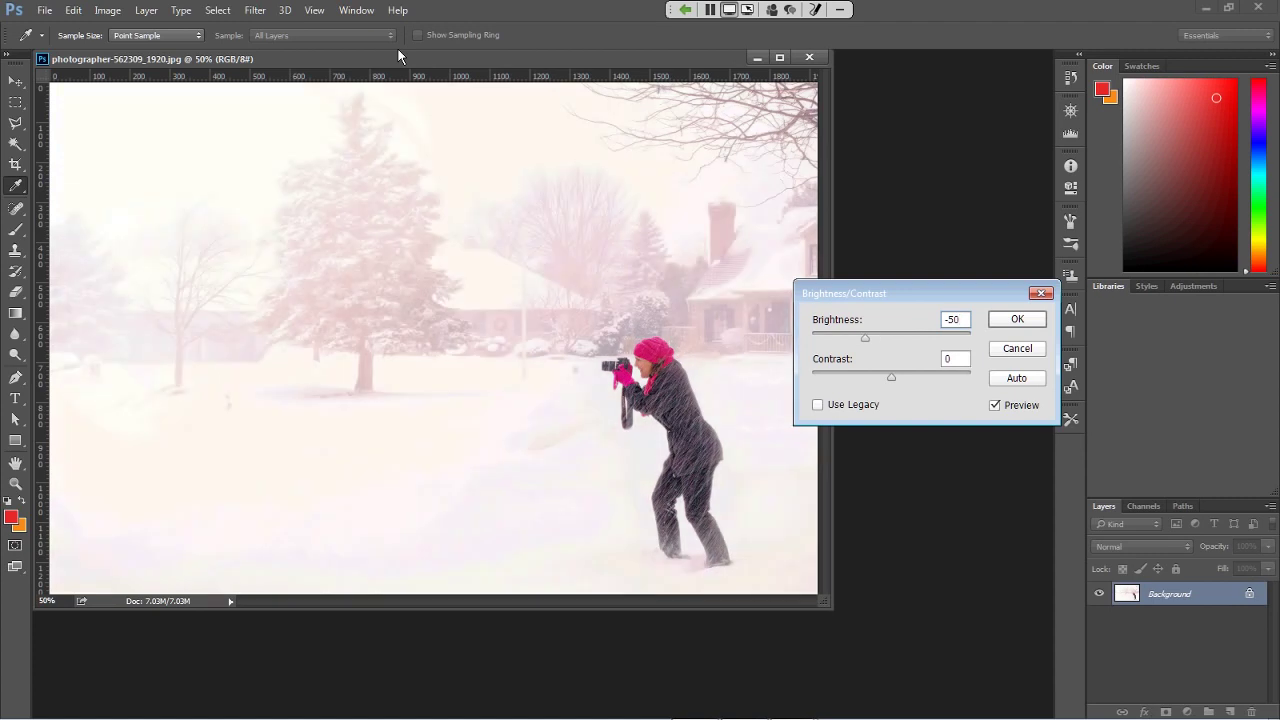
pyautogui.hotkey('shift', 'Left')
pyautogui.hotkey('shift', 'Left')
pyautogui.hotkey('shift', 'Left')
pyautogui.write('-10')
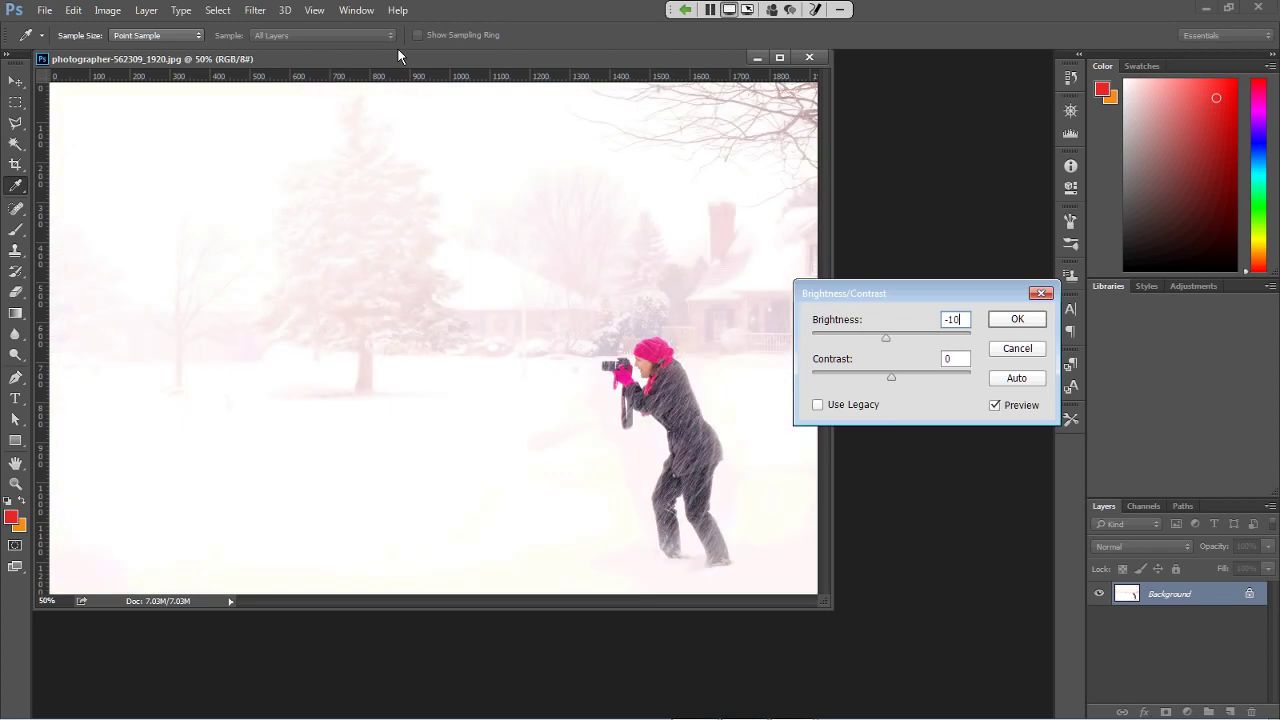
pyautogui.write('0')
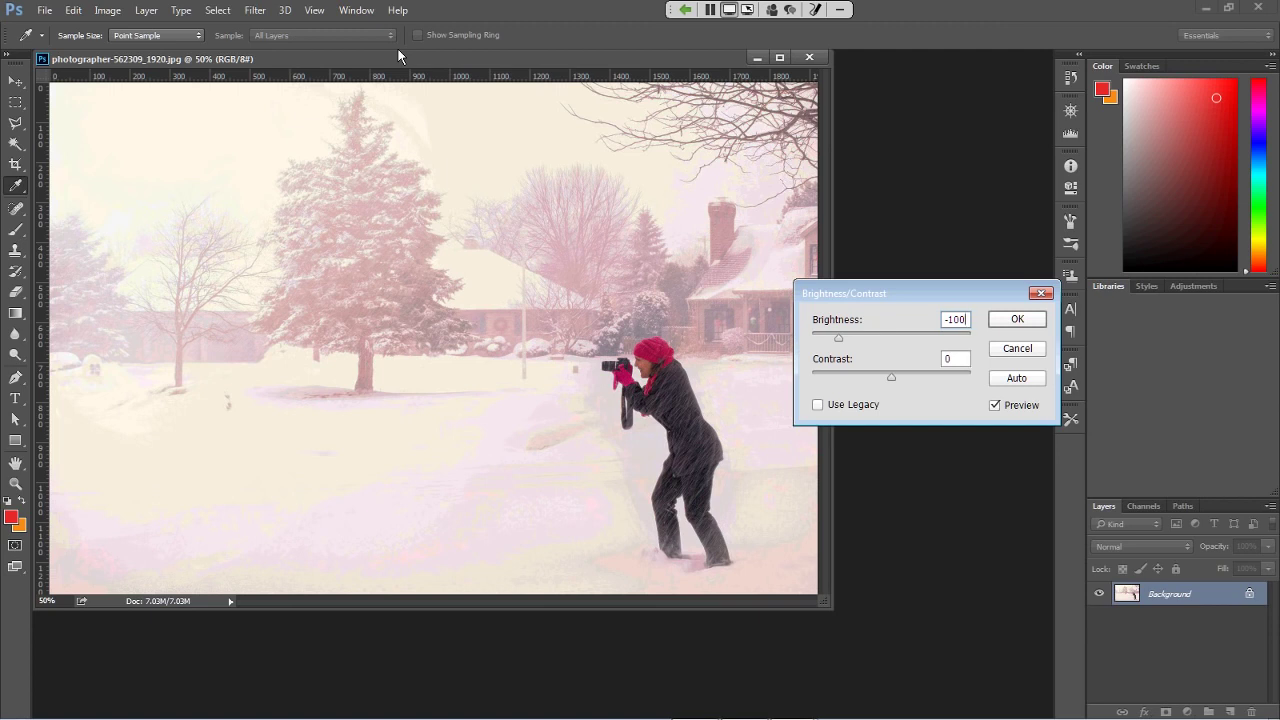
pyautogui.hotkey('ctrl', 'a')
pyautogui.write('0')
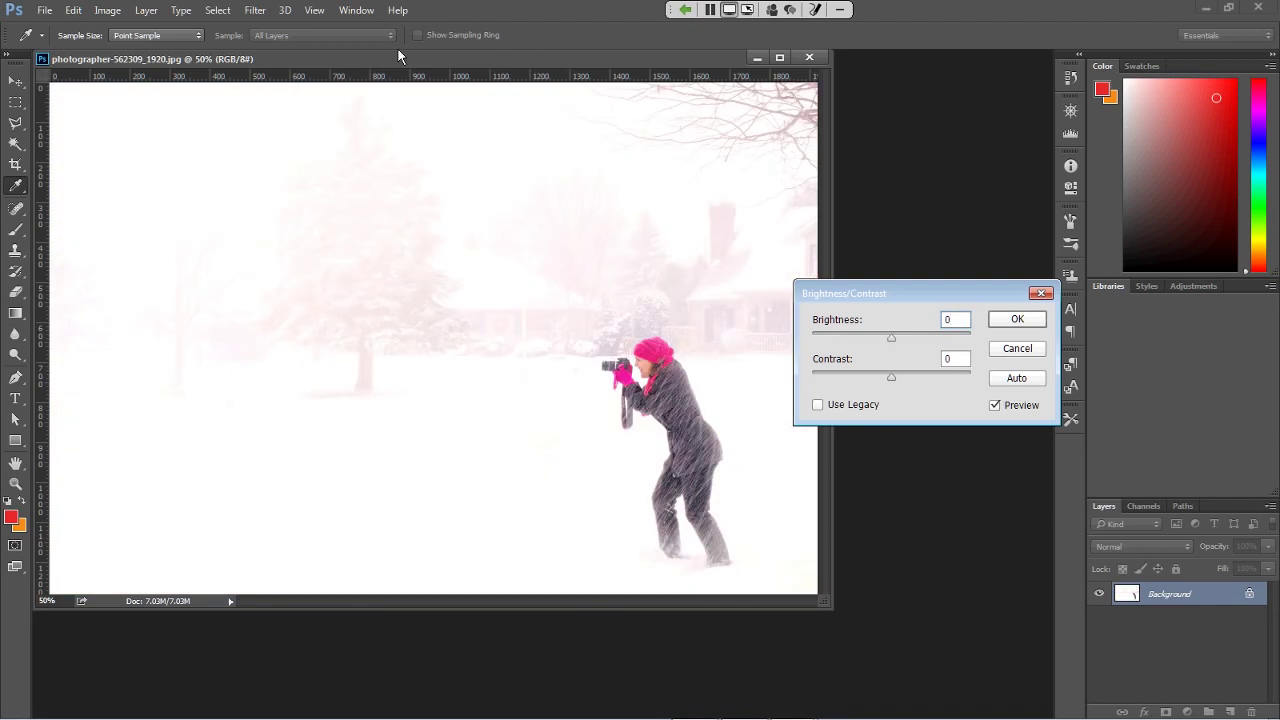
# Preview the photographer photo at brightness 50 and 100, and reset the brightness to 0
pyautogui.hotkey('ctrl', 'a')
pyautogui.write('50')
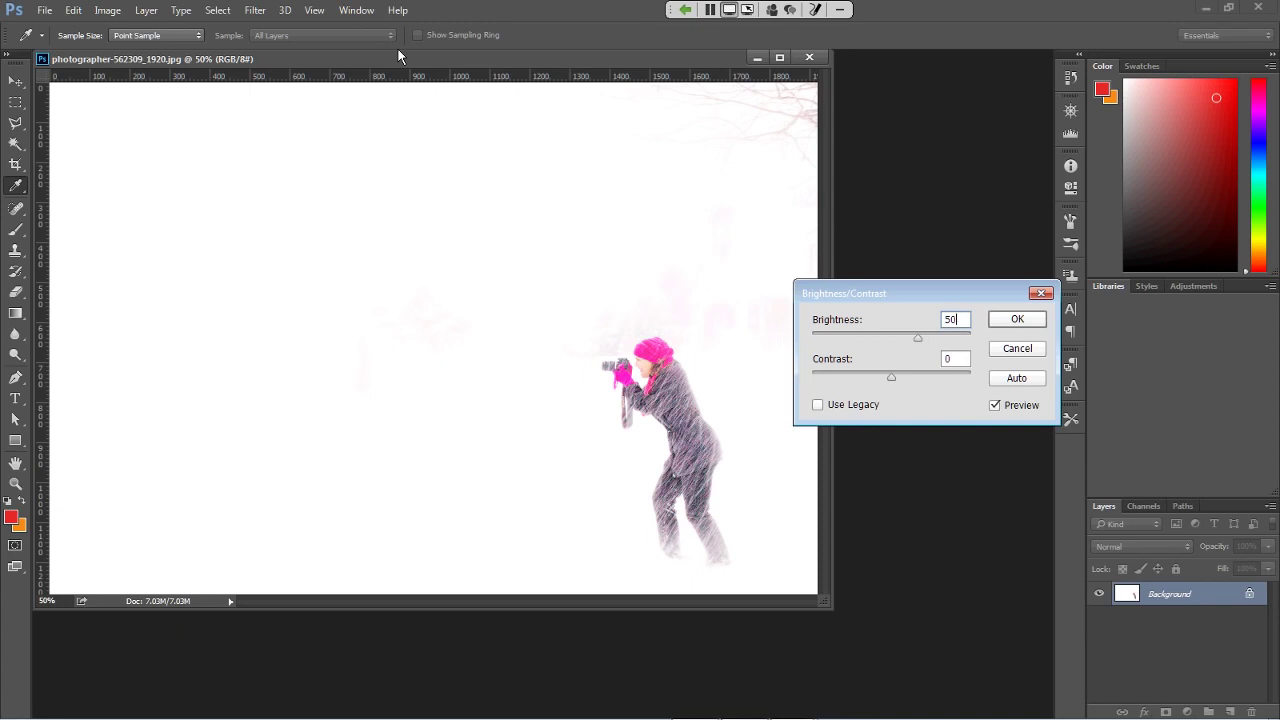
pyautogui.press('BackSpace')
pyautogui.press('BackSpace')
pyautogui.write('100')
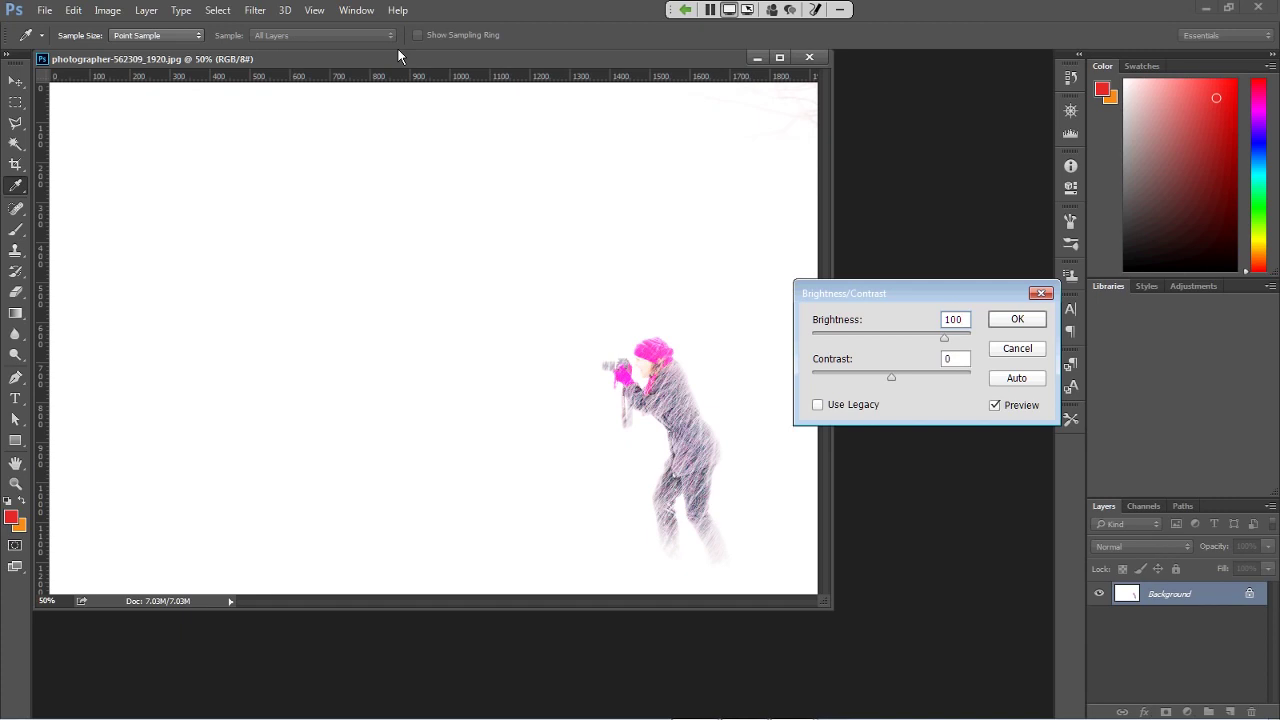
pyautogui.hotkey('ctrl', 'a')
pyautogui.write('0')
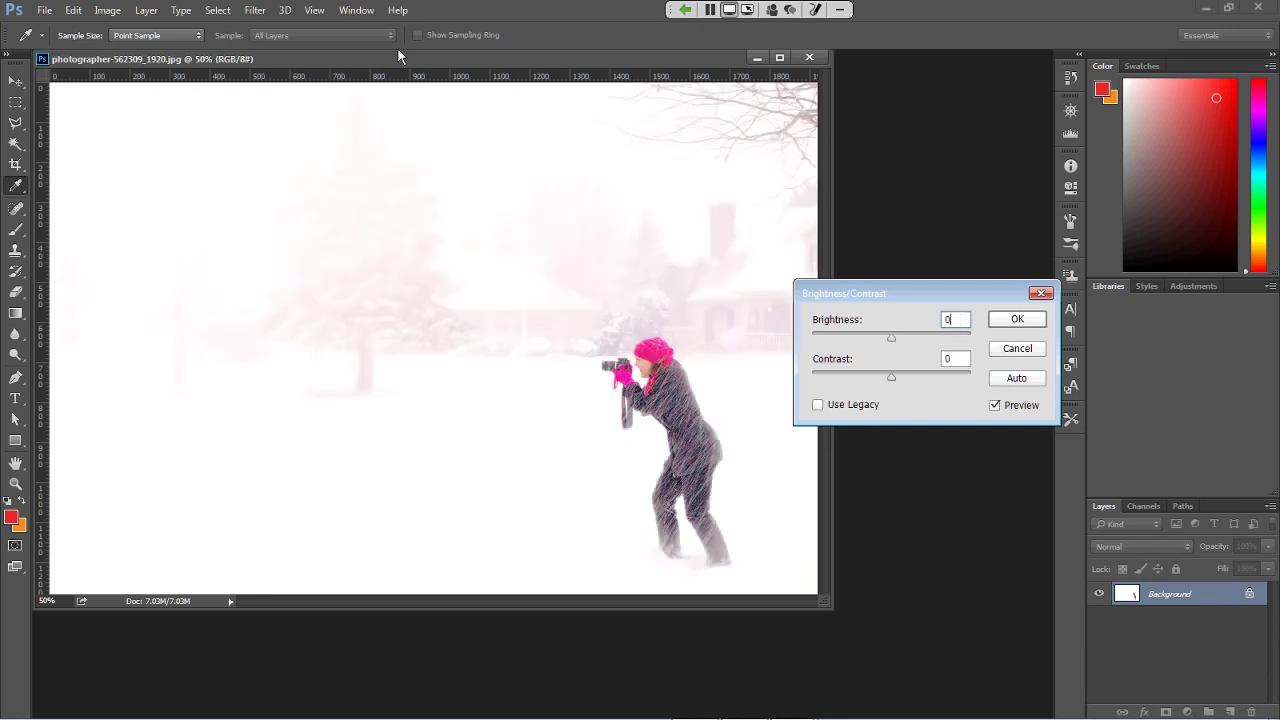
# Preview the photographer photo at different contrast values, including 50 and -50, and cancel the Brightness/Contrast adjustment
pyautogui.press('Tab')
pyautogui.write('-')
pyautogui.write('2')
pyautogui.write('5')
pyautogui.write('50')
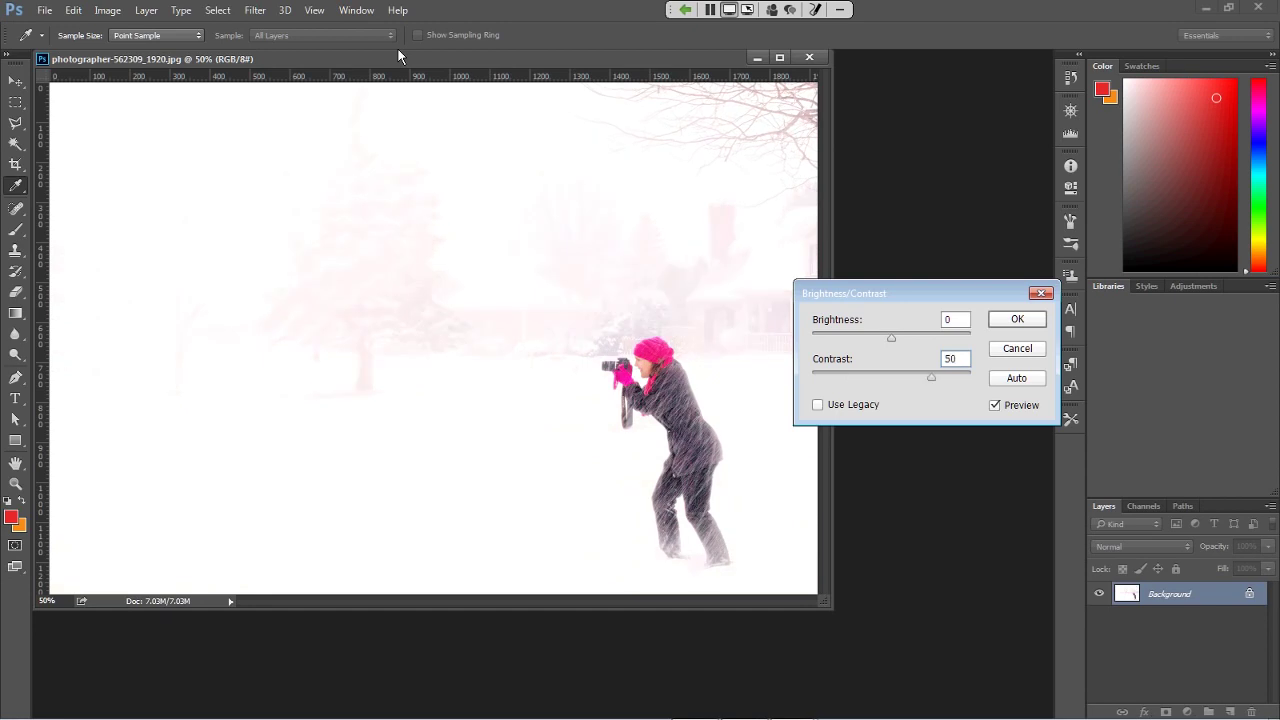
pyautogui.hotkey('ctrl', 'a')
pyautogui.write('-50')
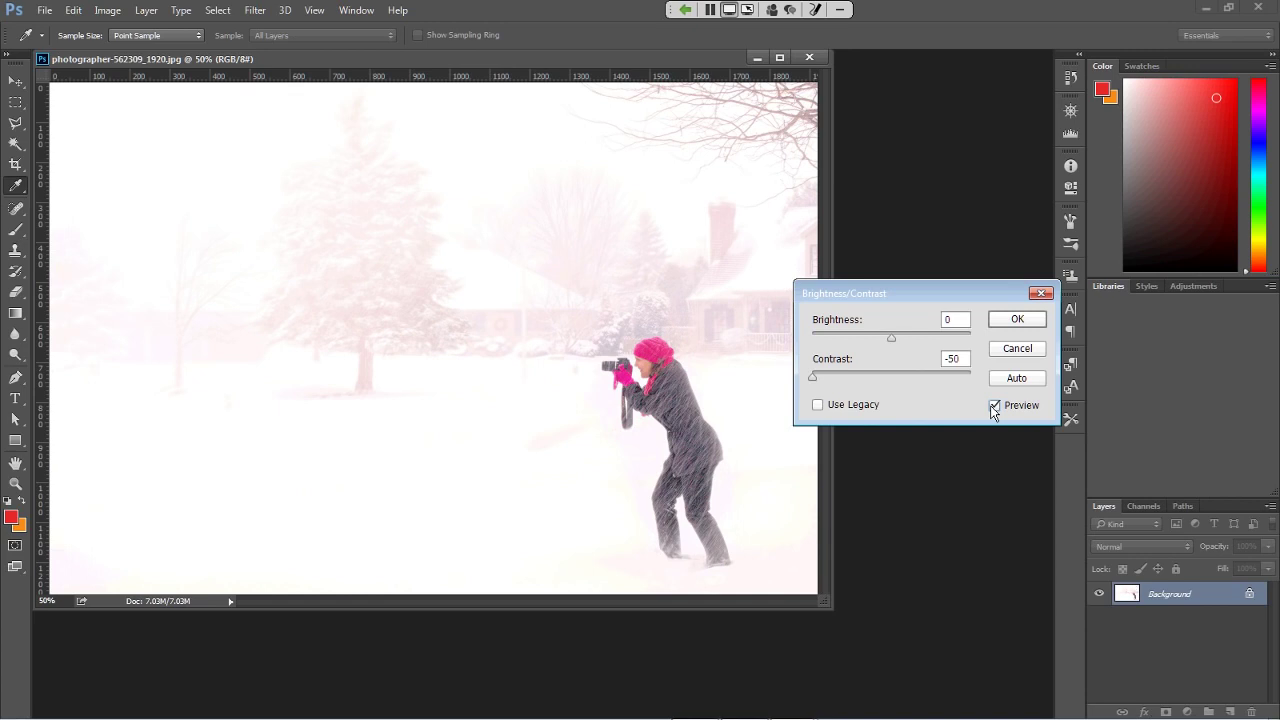
pyautogui.click(958, 359)
pyautogui.write('50')
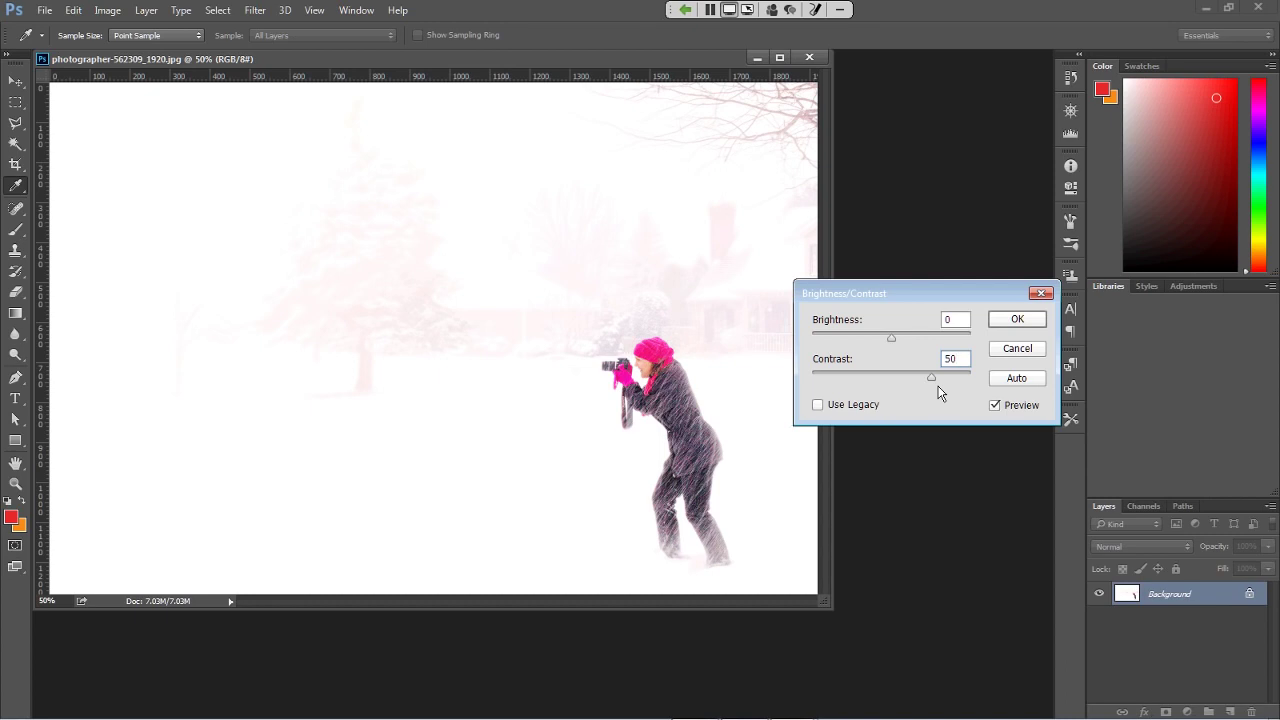
pyautogui.click(1006, 350)
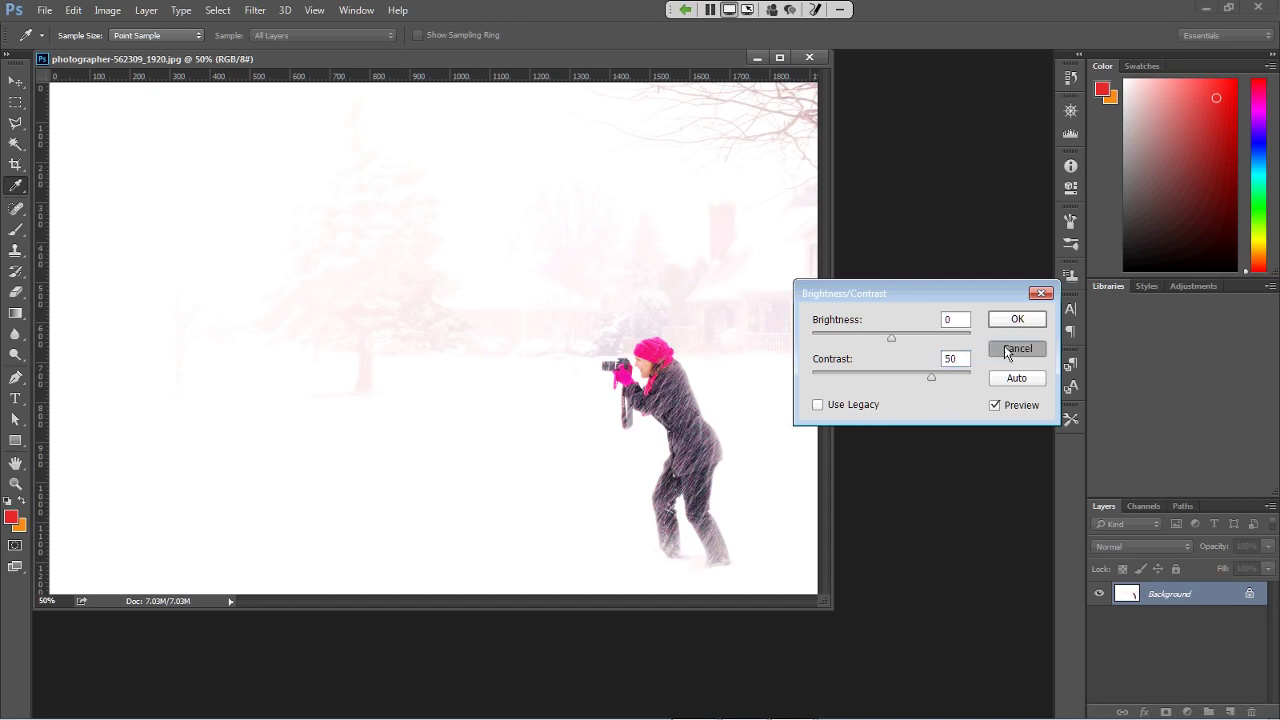
pyautogui.press('m')
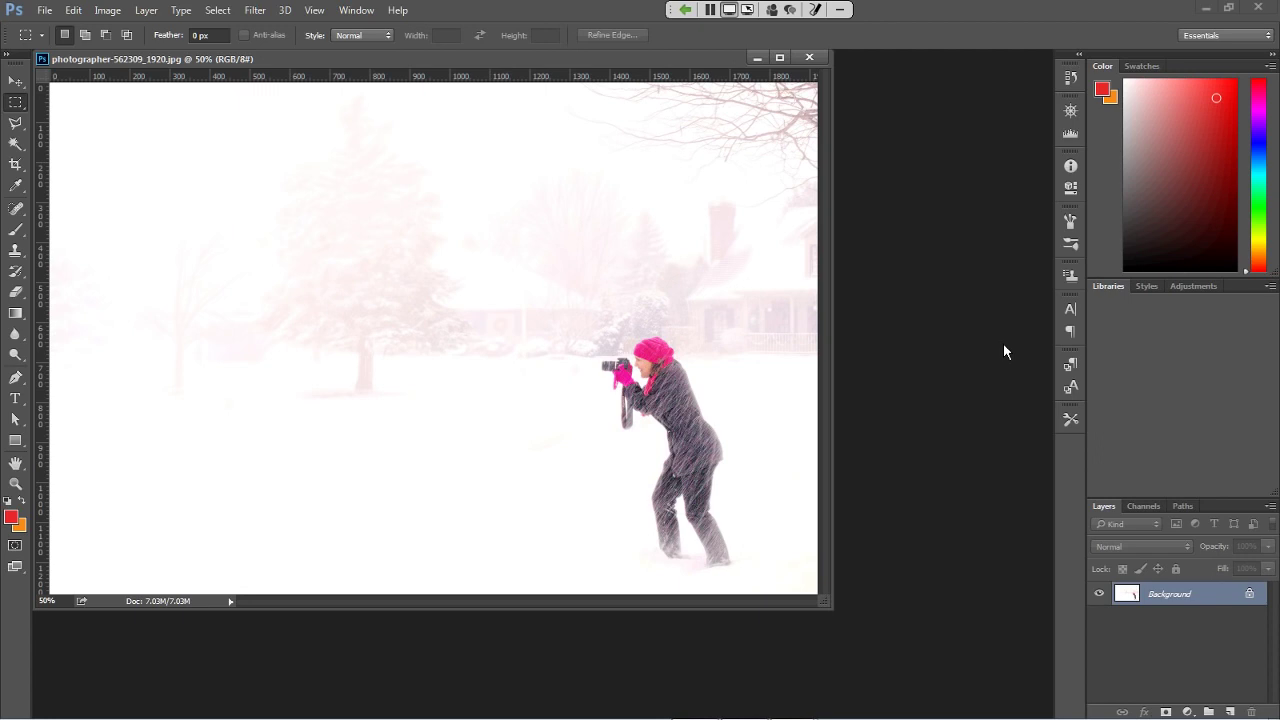
pyautogui.hotkey('alt', 'Tab')
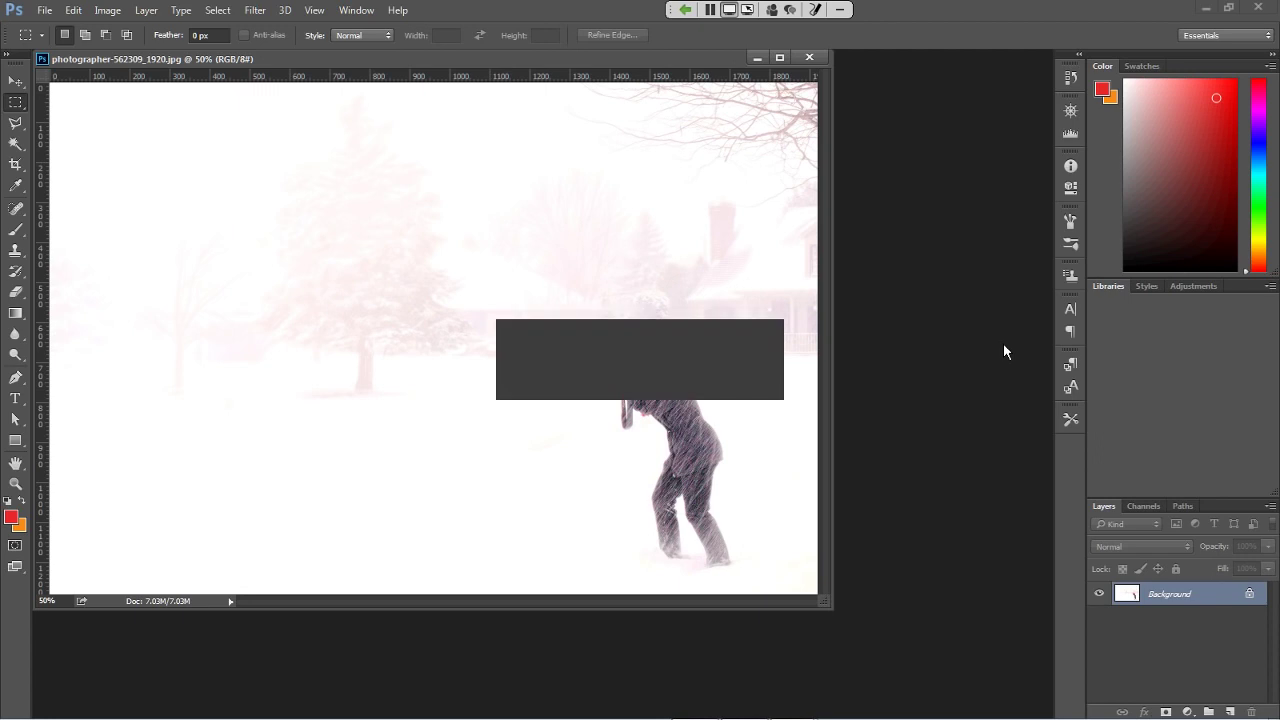
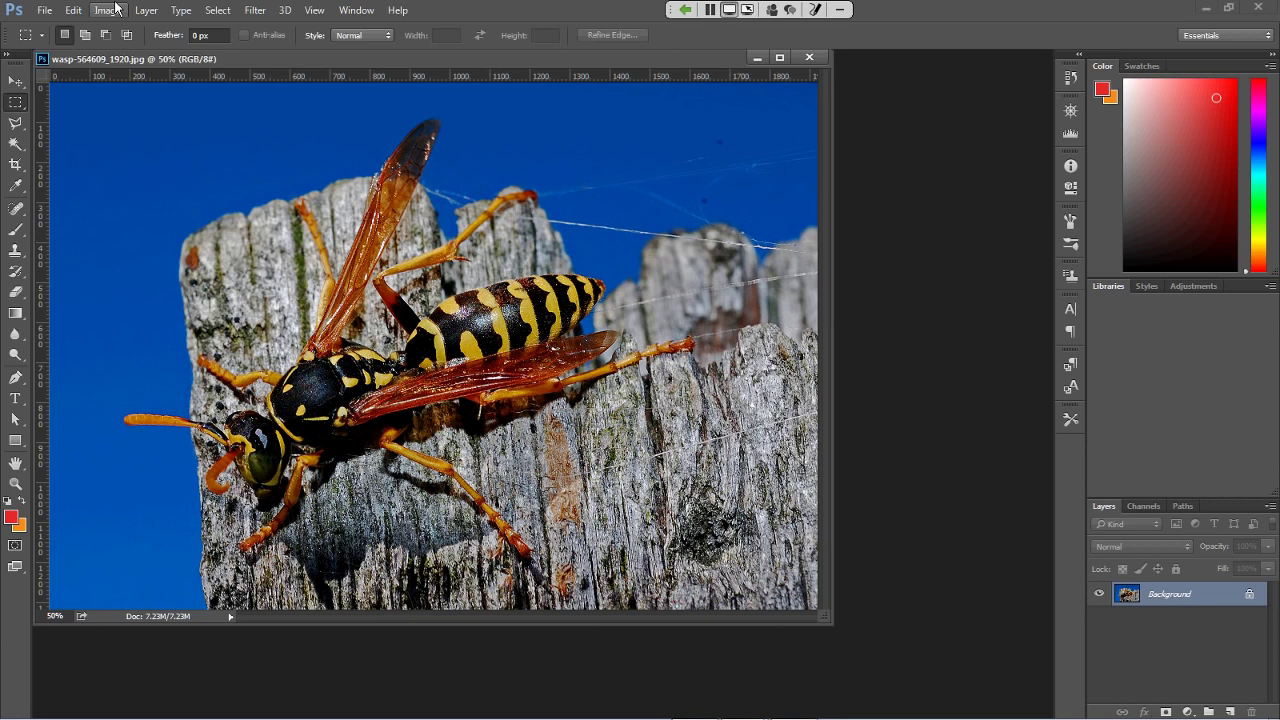
# Apply a Color Balance adjustment to the wasp photo, shifting the midtones strongly from cyan toward red
pyautogui.click(115, 9)
pyautogui.moveTo(118, 50)
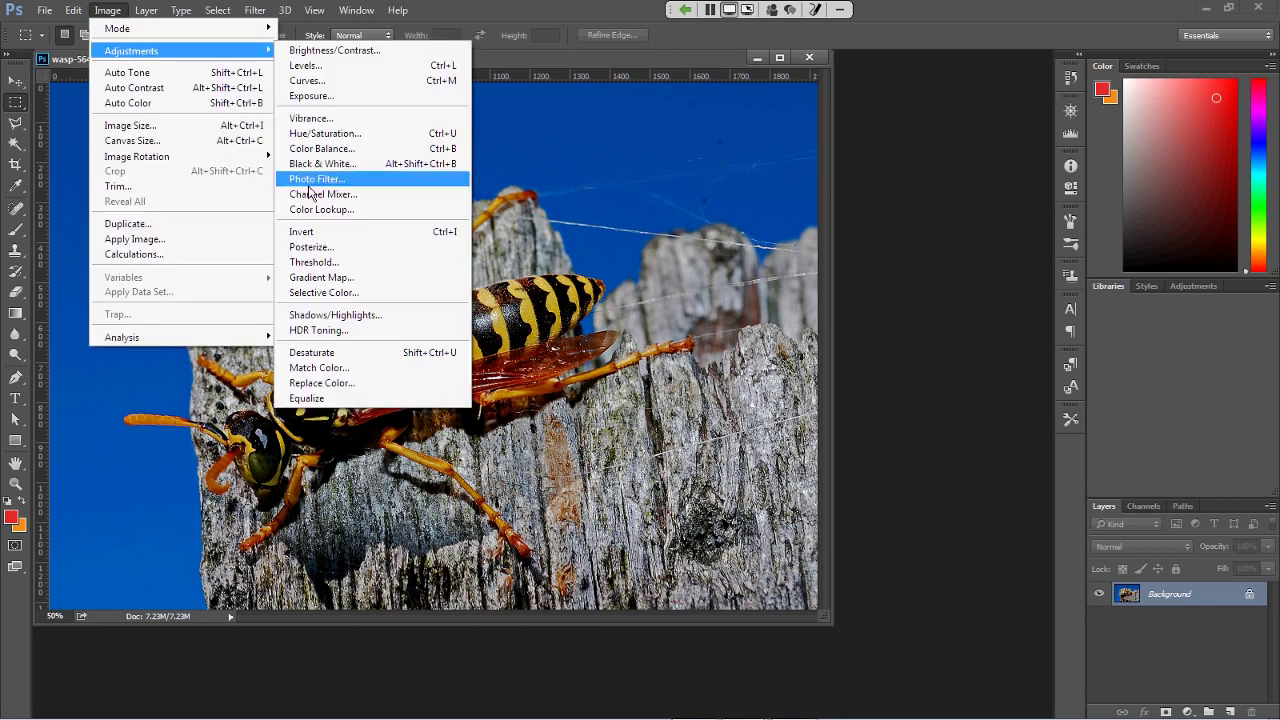
pyautogui.click(316, 148)
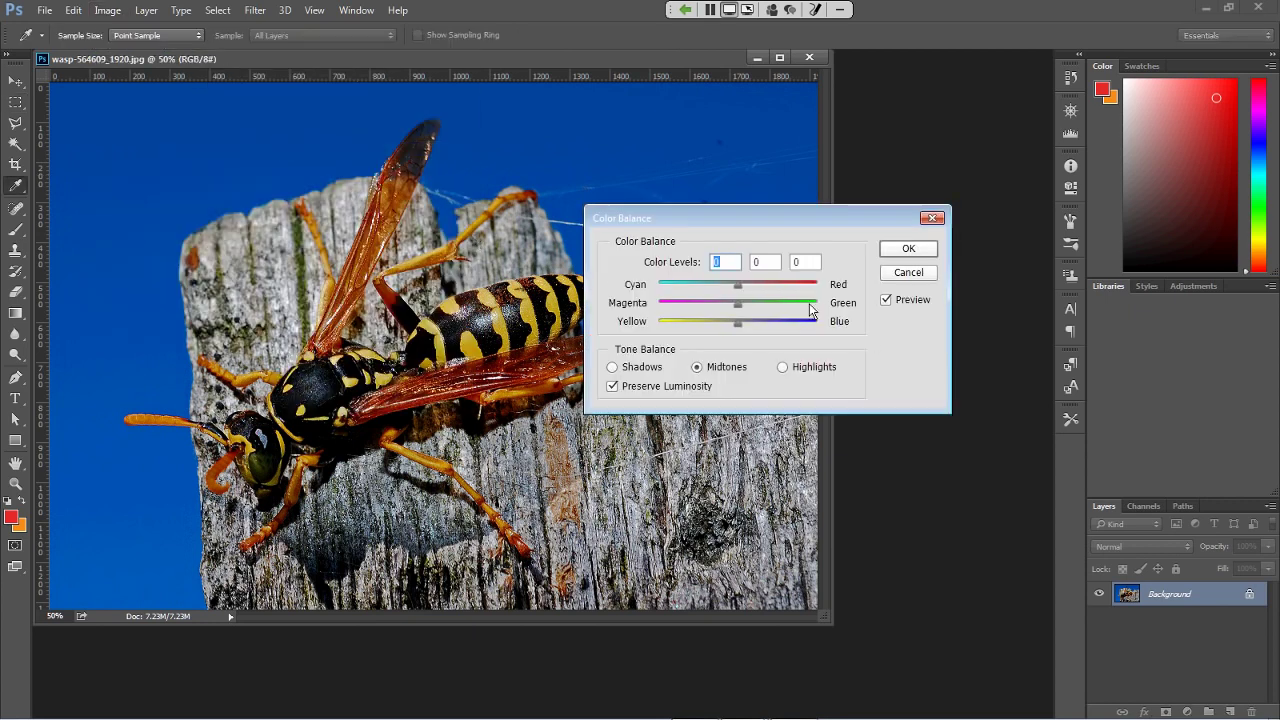
pyautogui.click(800, 286)
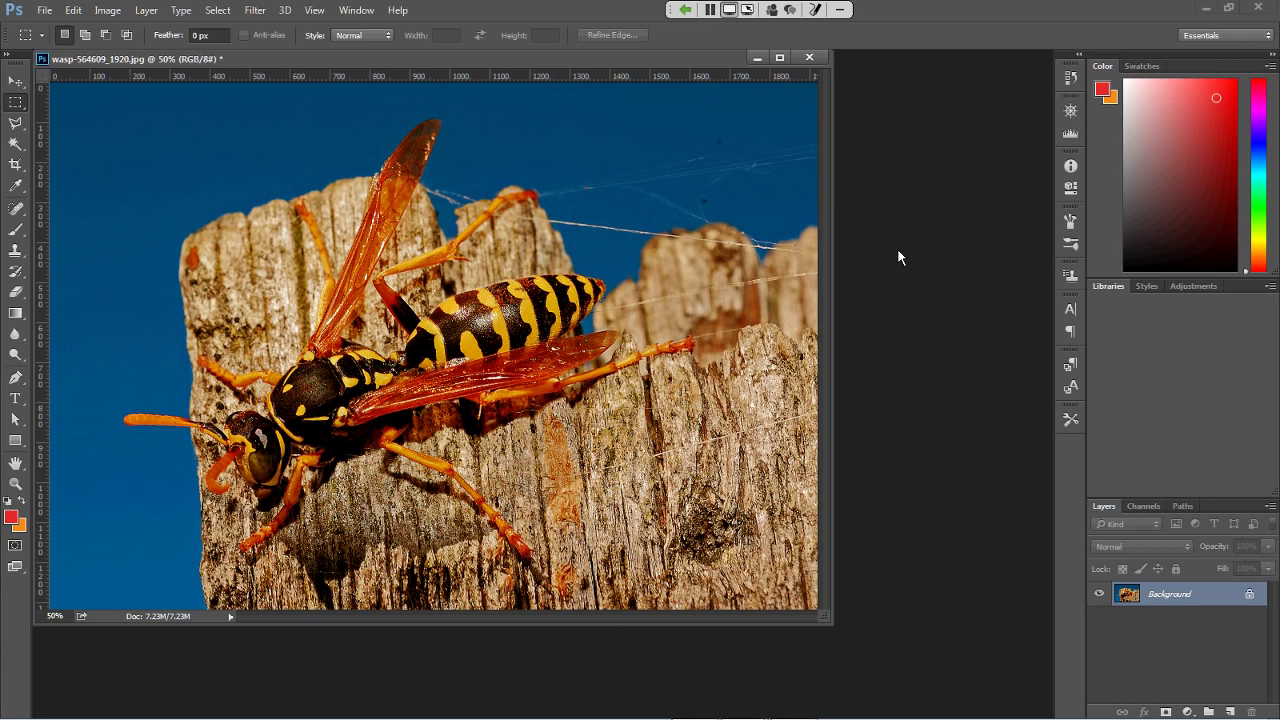
# Try Auto Color on the red-tinted wasp photo and undo it
pyautogui.click(108, 10)
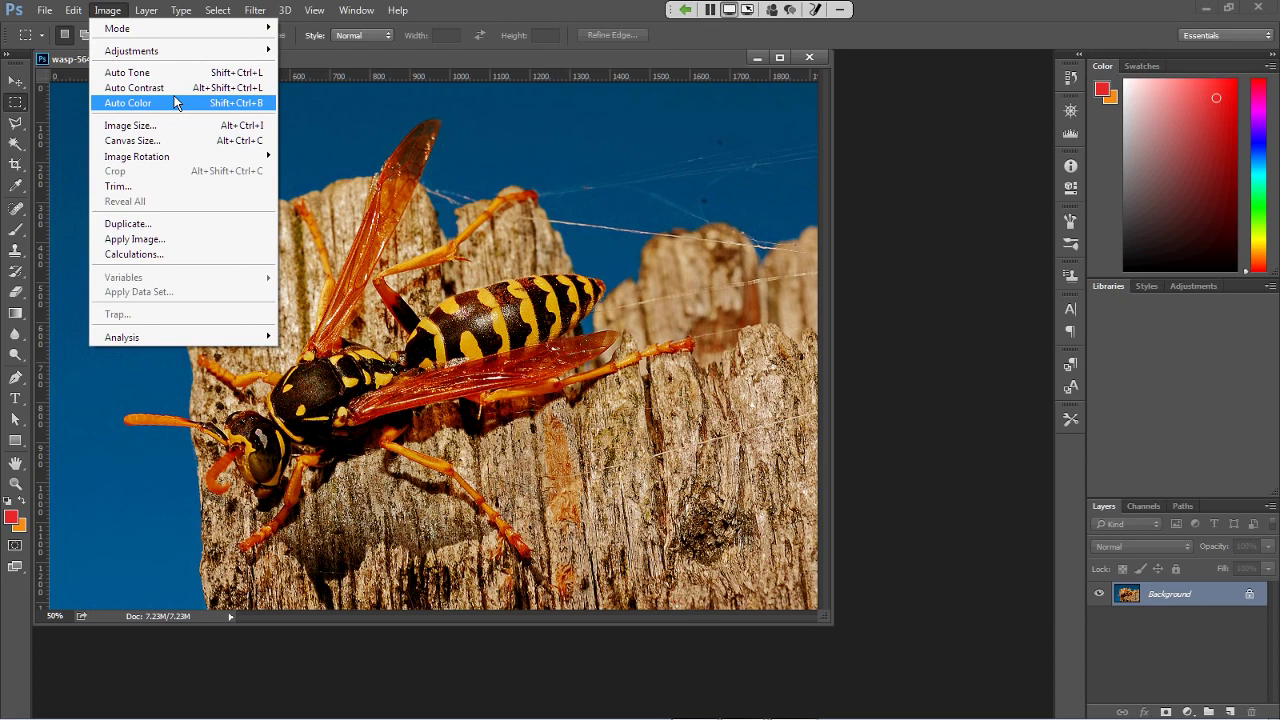
pyautogui.moveTo(178, 52)
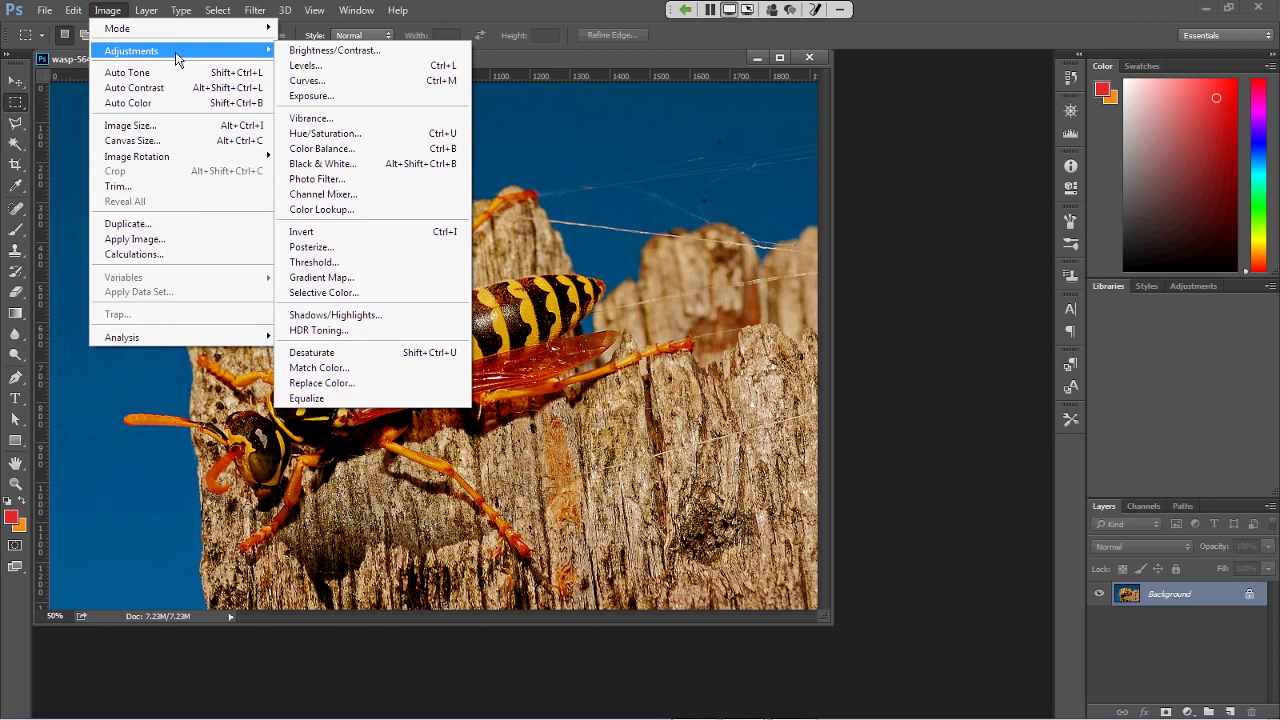
pyautogui.click(180, 104)
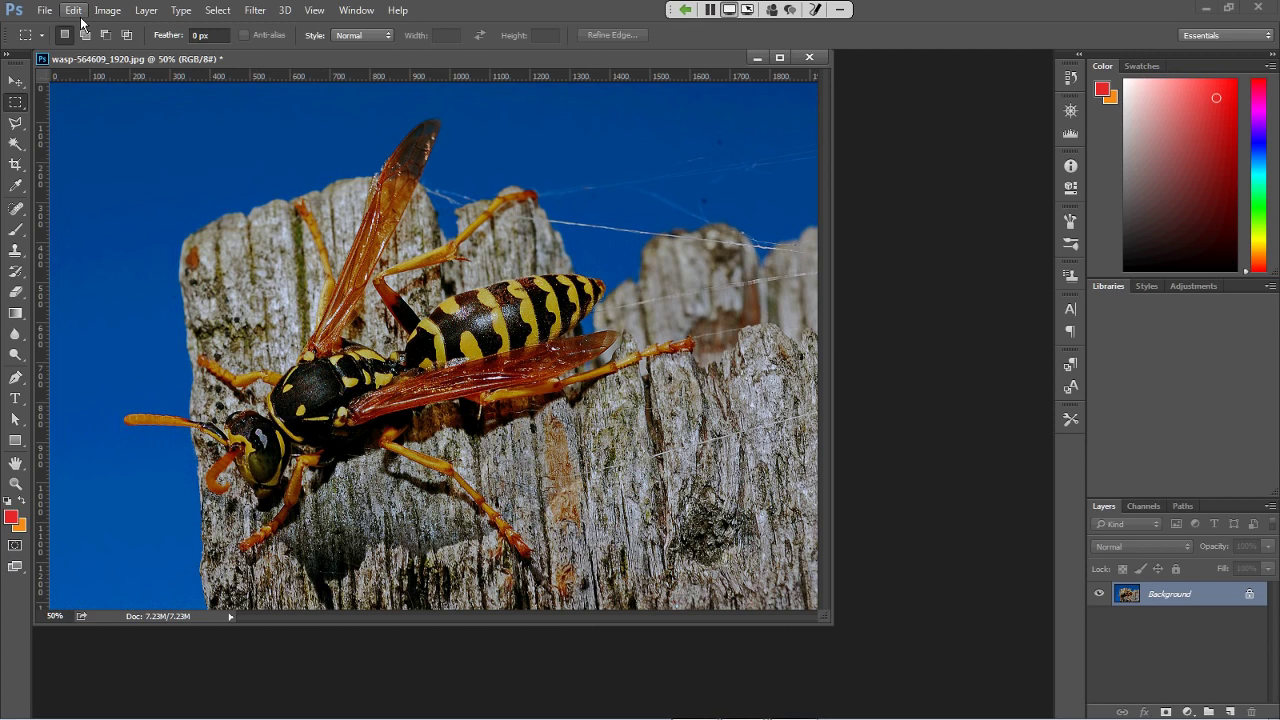
pyautogui.hotkey('ctrl', 'z')
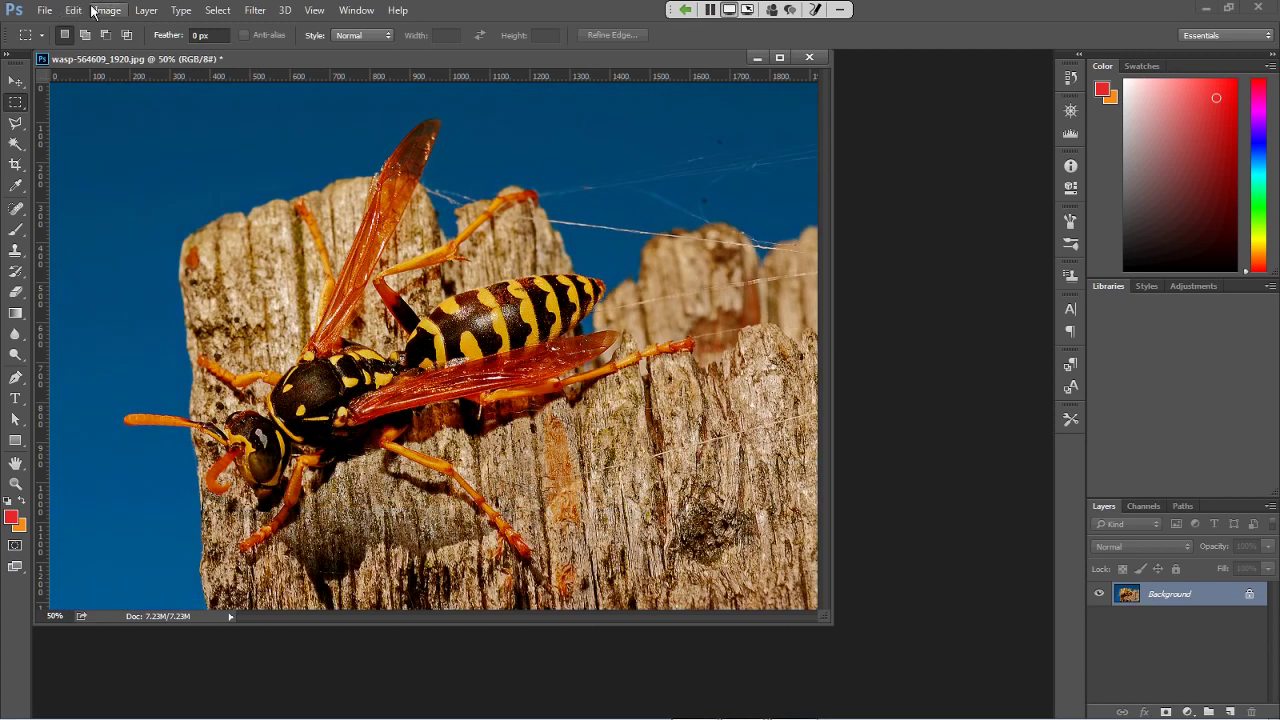
pyautogui.click(104, 11)
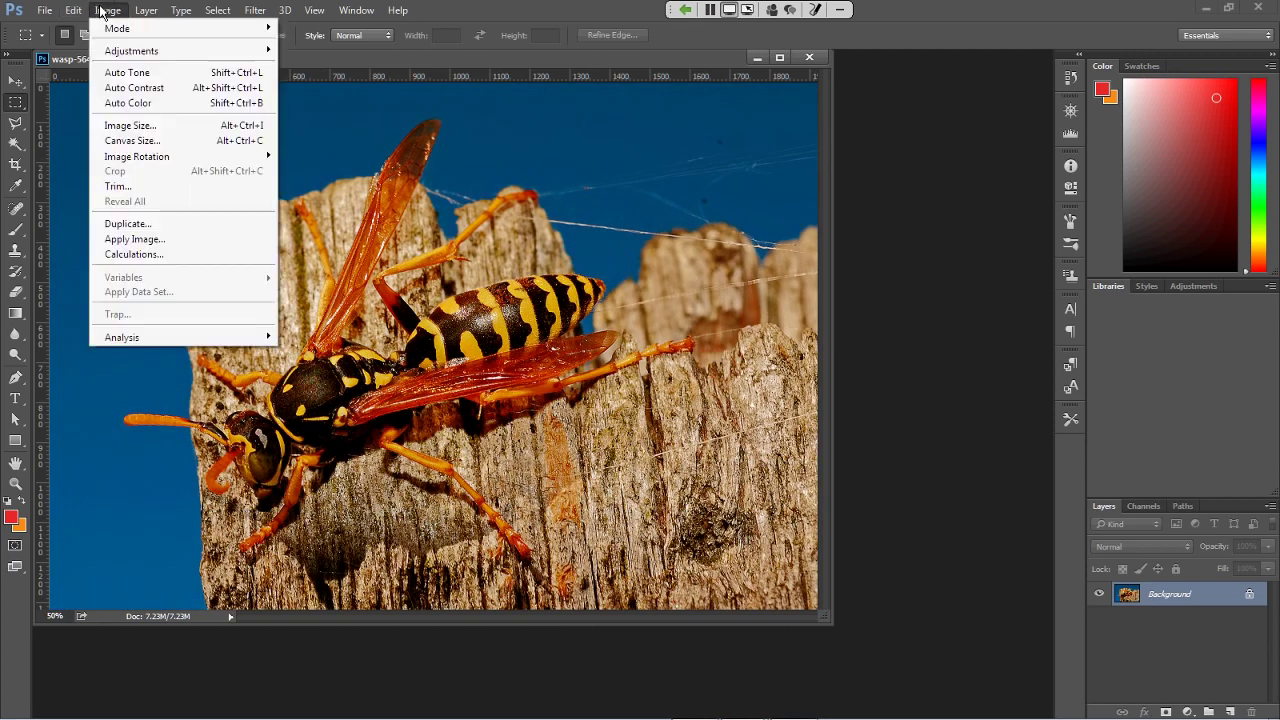
pyautogui.click(106, 73)
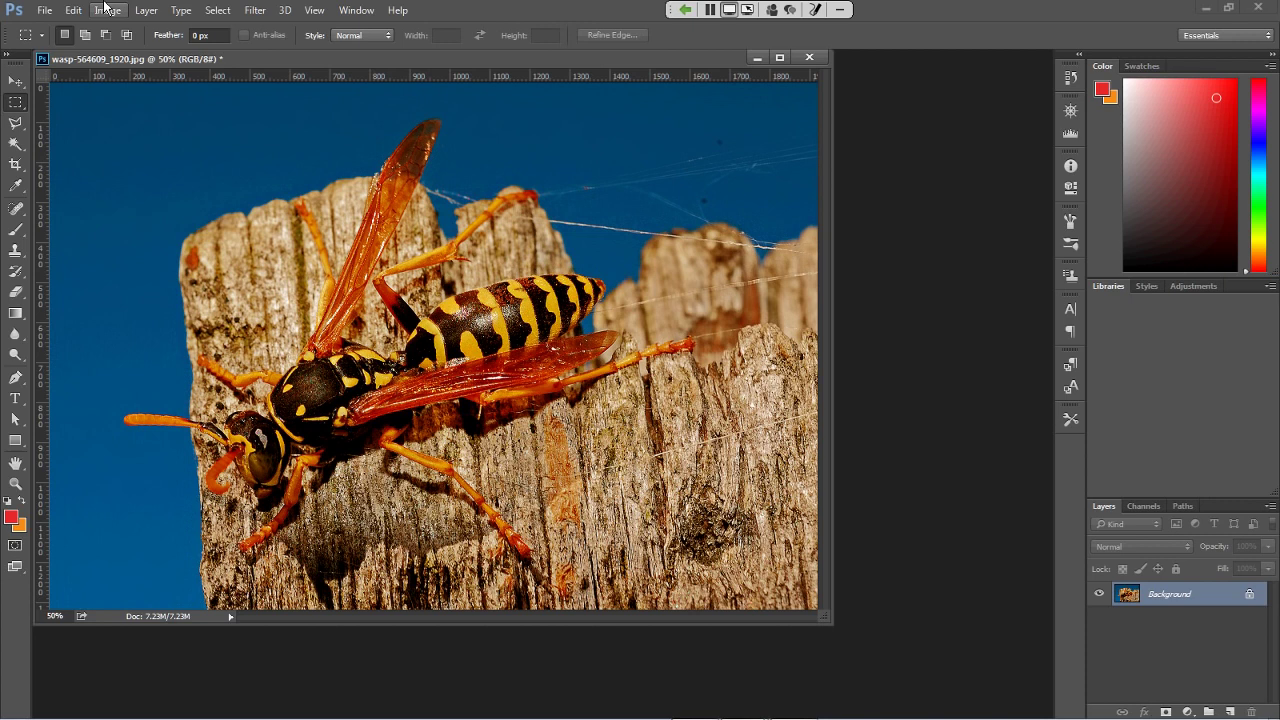
pyautogui.hotkey('alt', 'Tab')
pyautogui.hotkey('alt', 'Tab')
pyautogui.press('Escape')
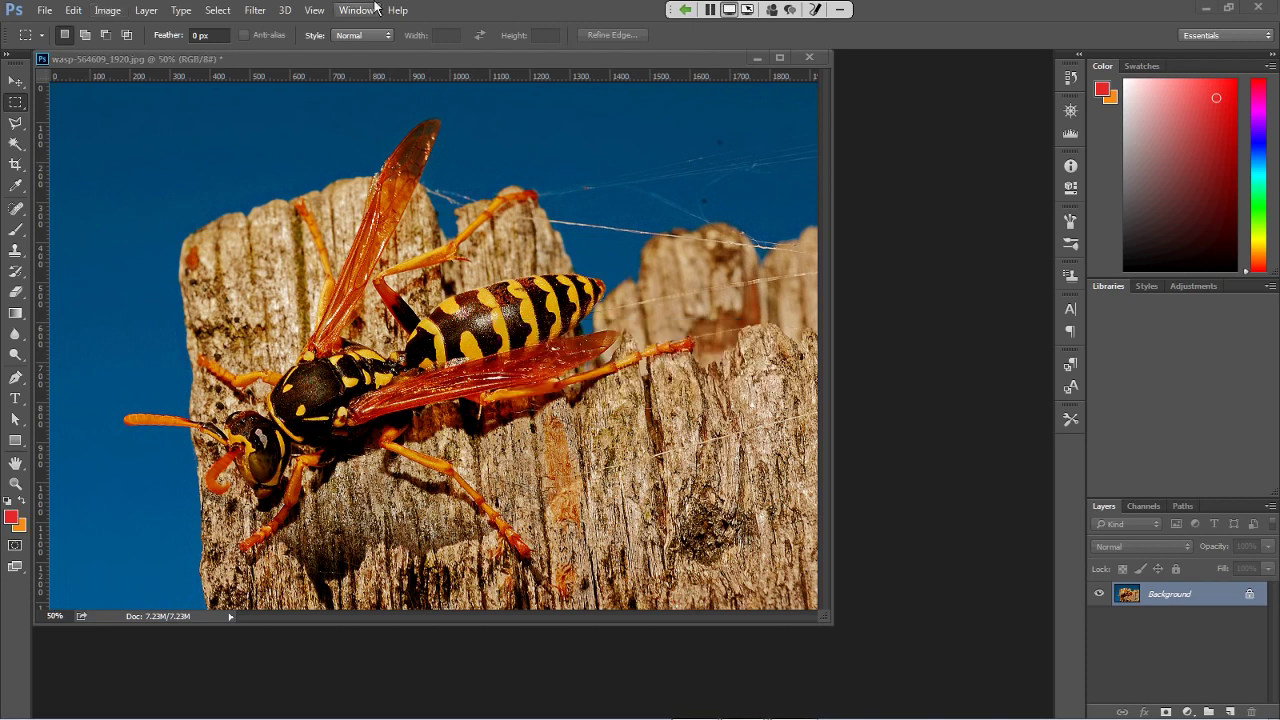
pyautogui.click(712, 14)
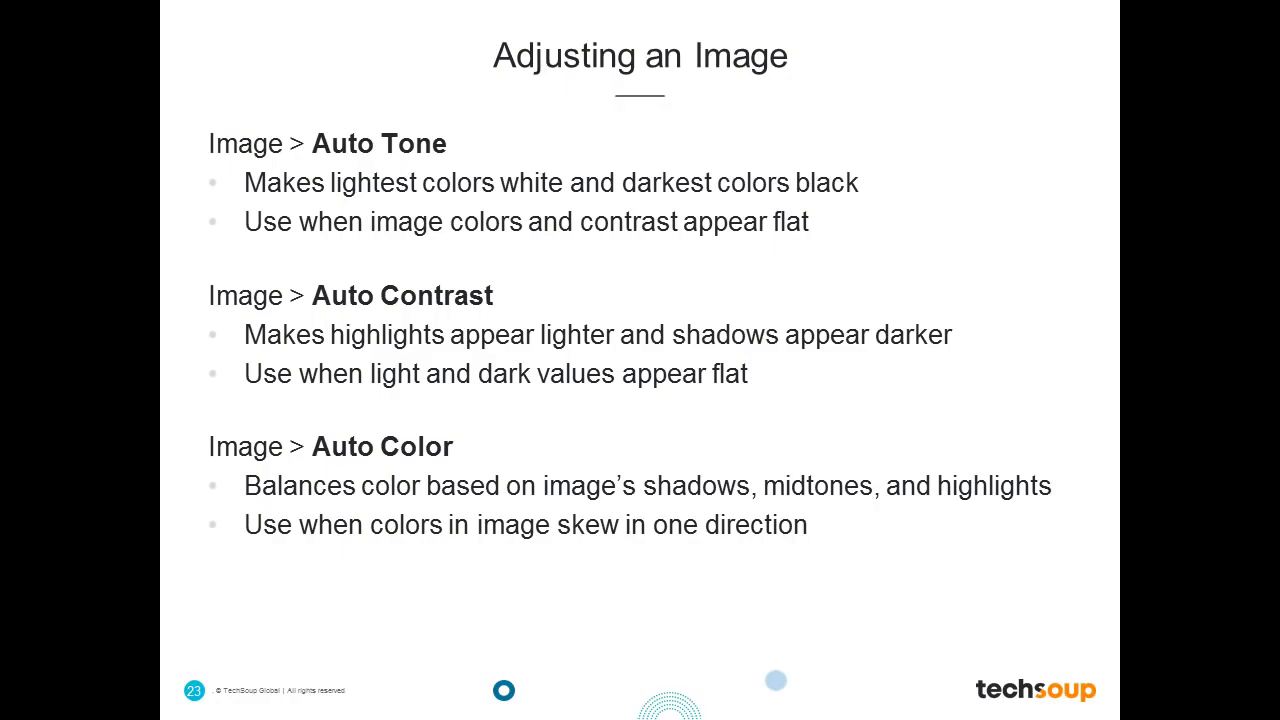
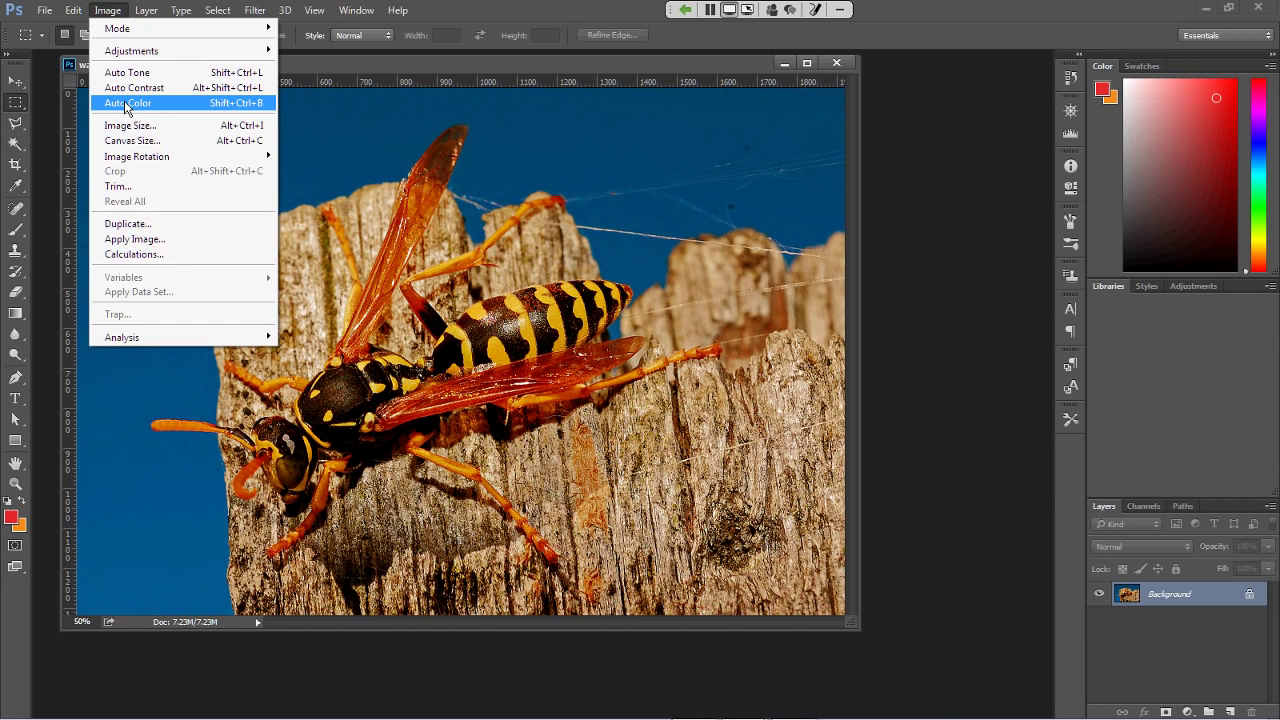
# Apply Auto Color to the wasp photo and reduce its image size to 25 percent in width and height
pyautogui.click(125, 103)
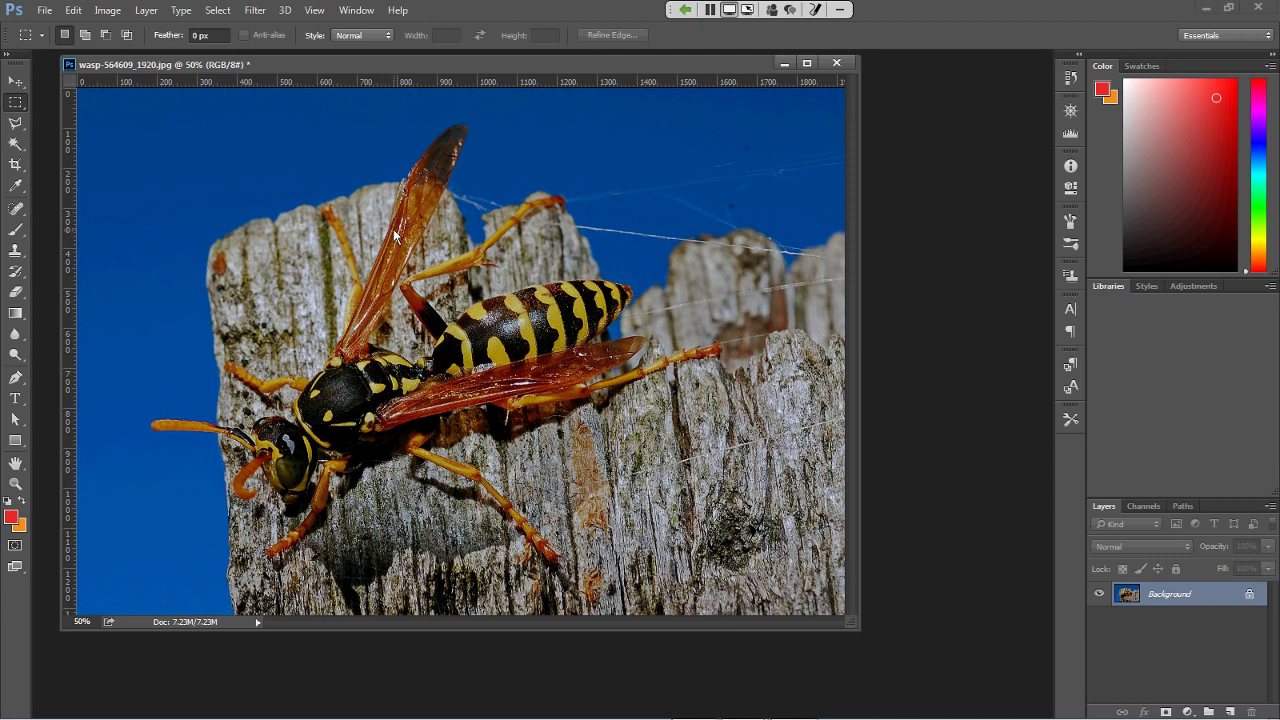
pyautogui.click(116, 18)
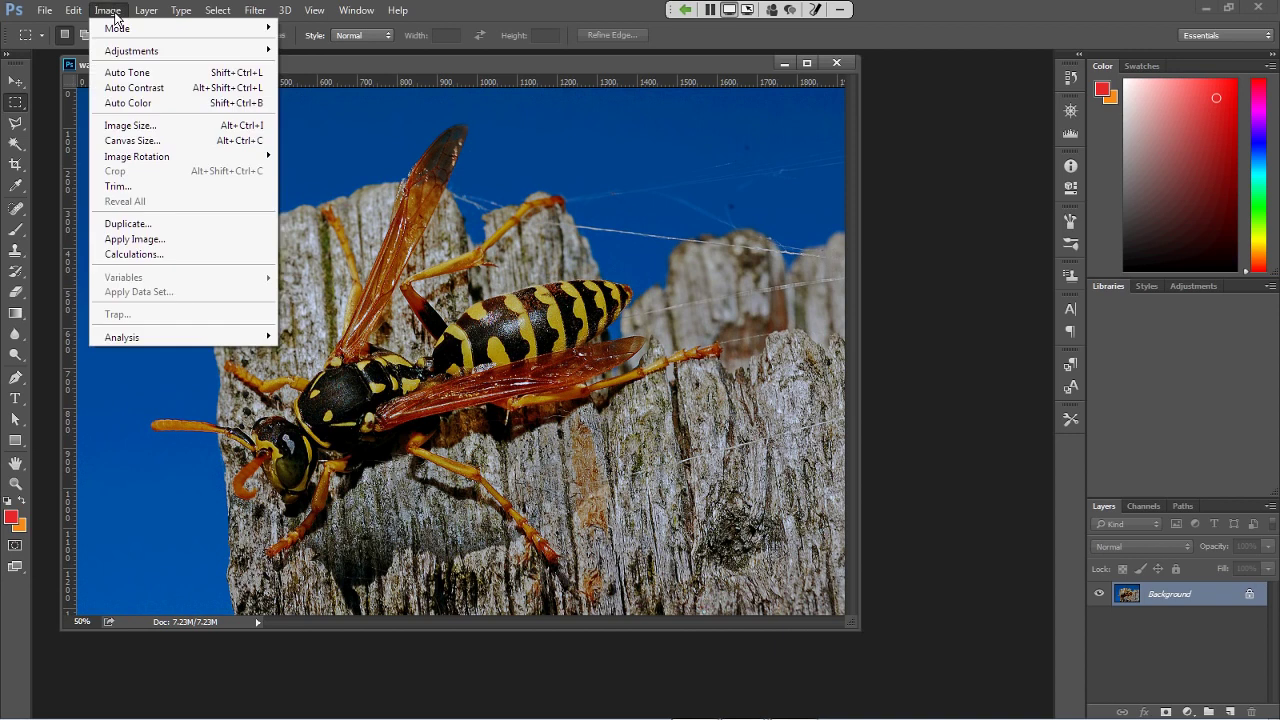
pyautogui.click(113, 18)
pyautogui.click(113, 18)
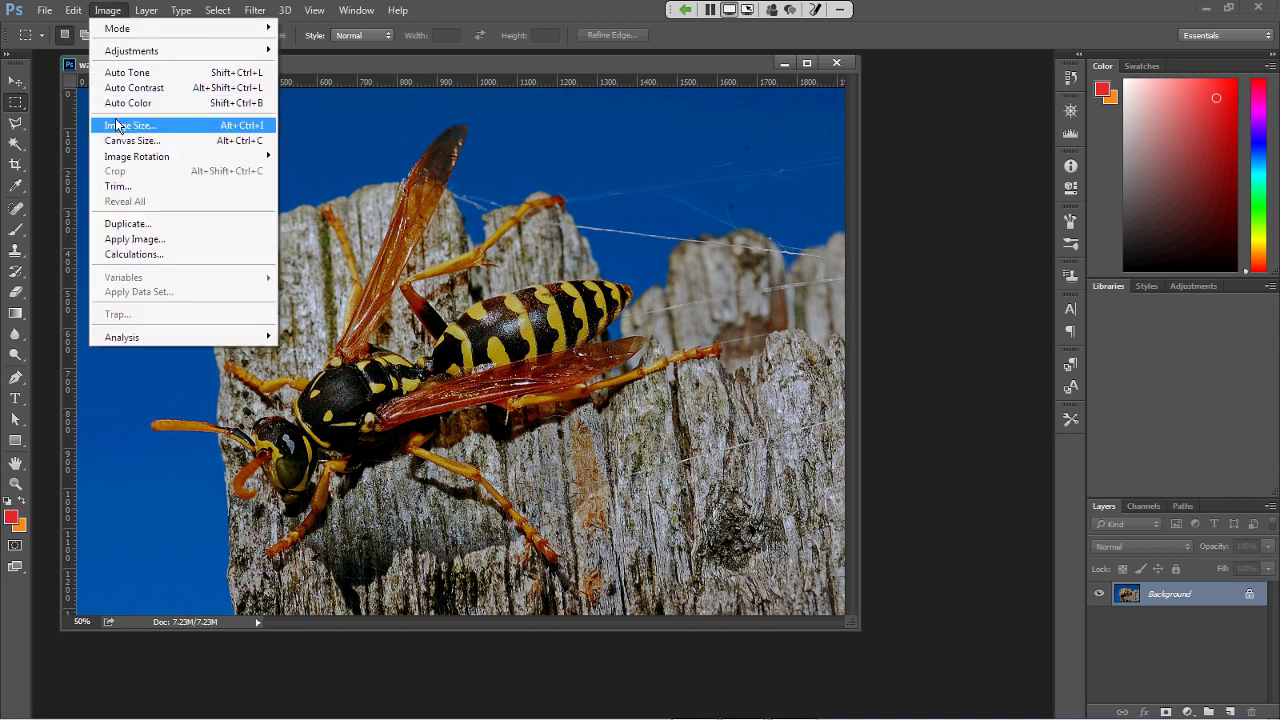
pyautogui.click(116, 125)
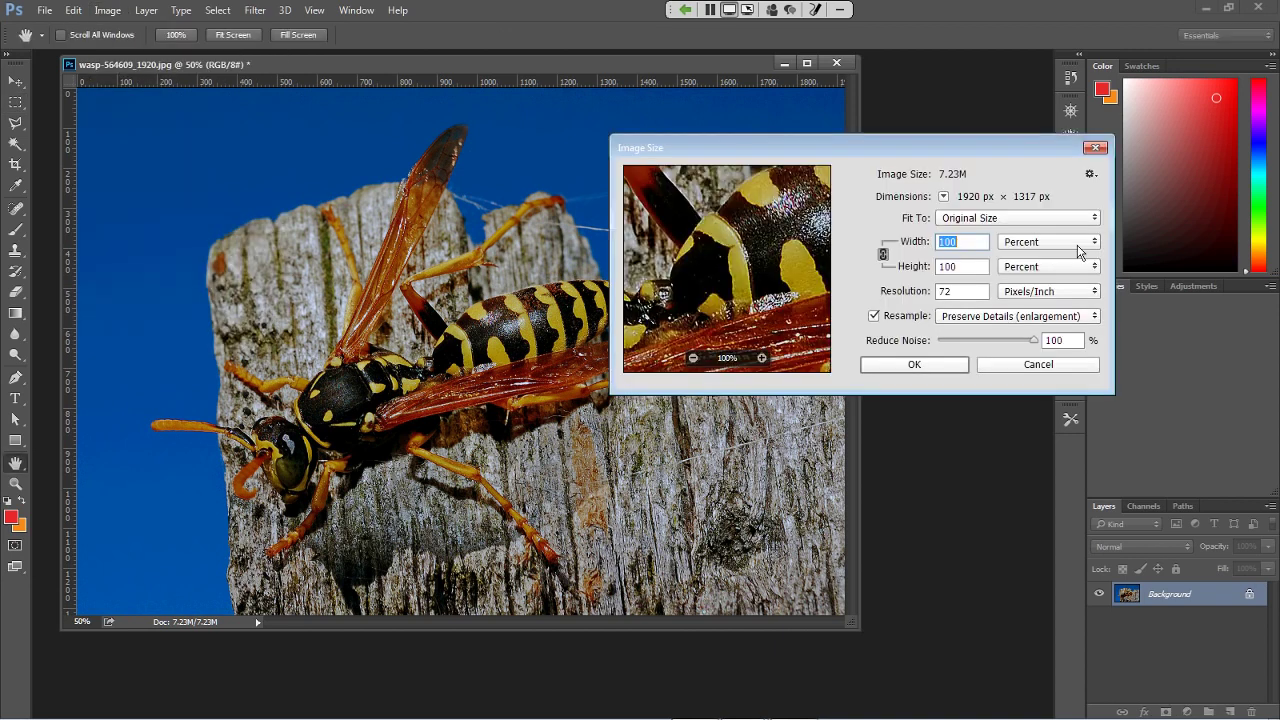
pyautogui.write('25')
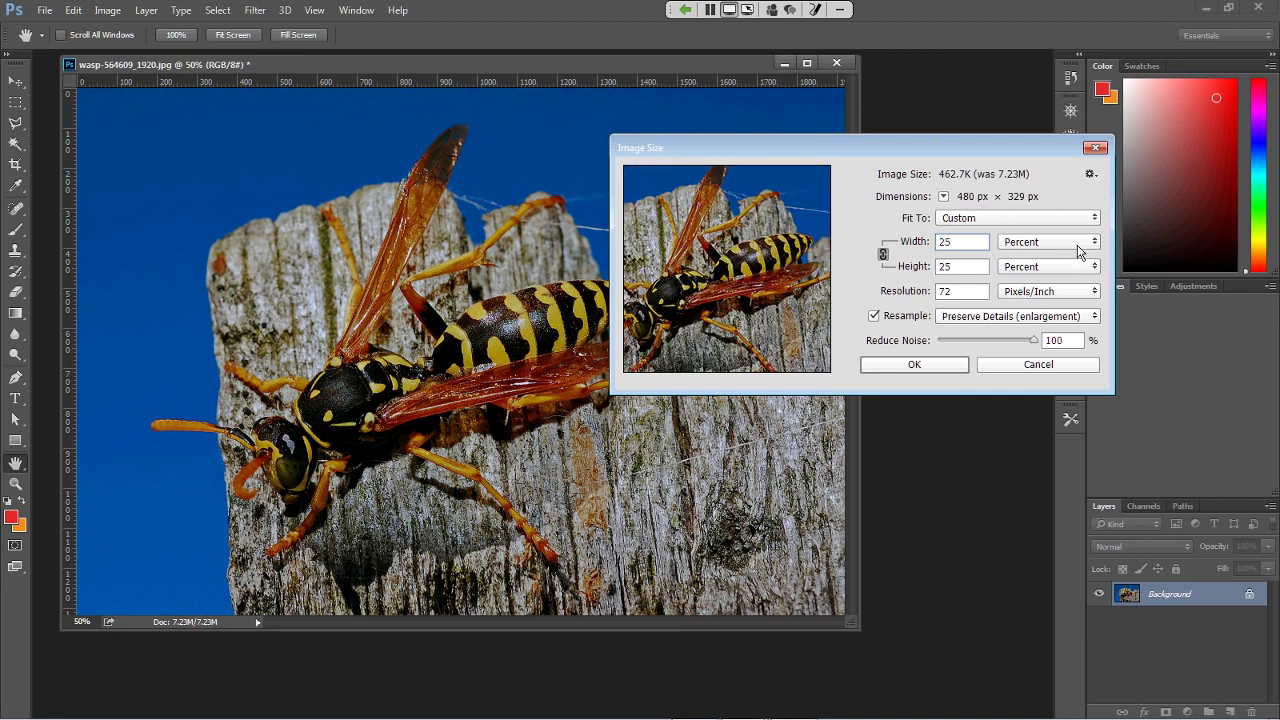
pyautogui.click(928, 364)
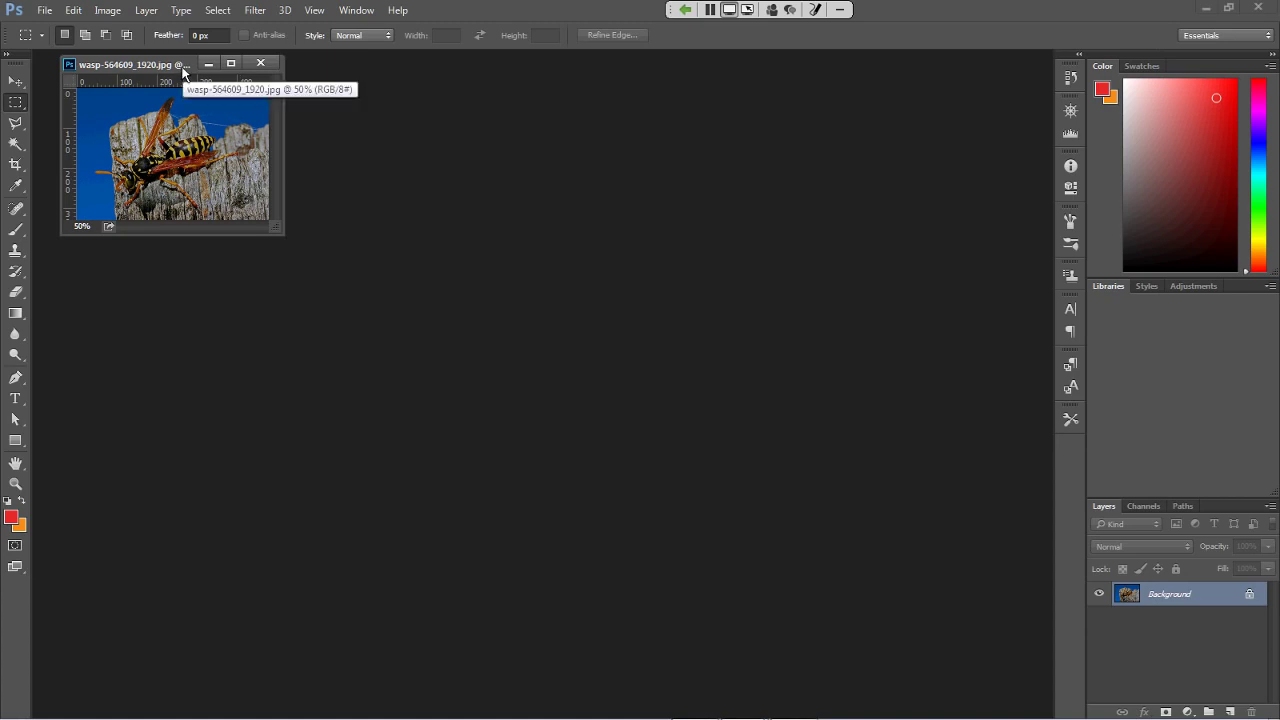
# Review the file formats available for saving a copy of the wasp photo, and leave without saving
pyautogui.click(40, 13)
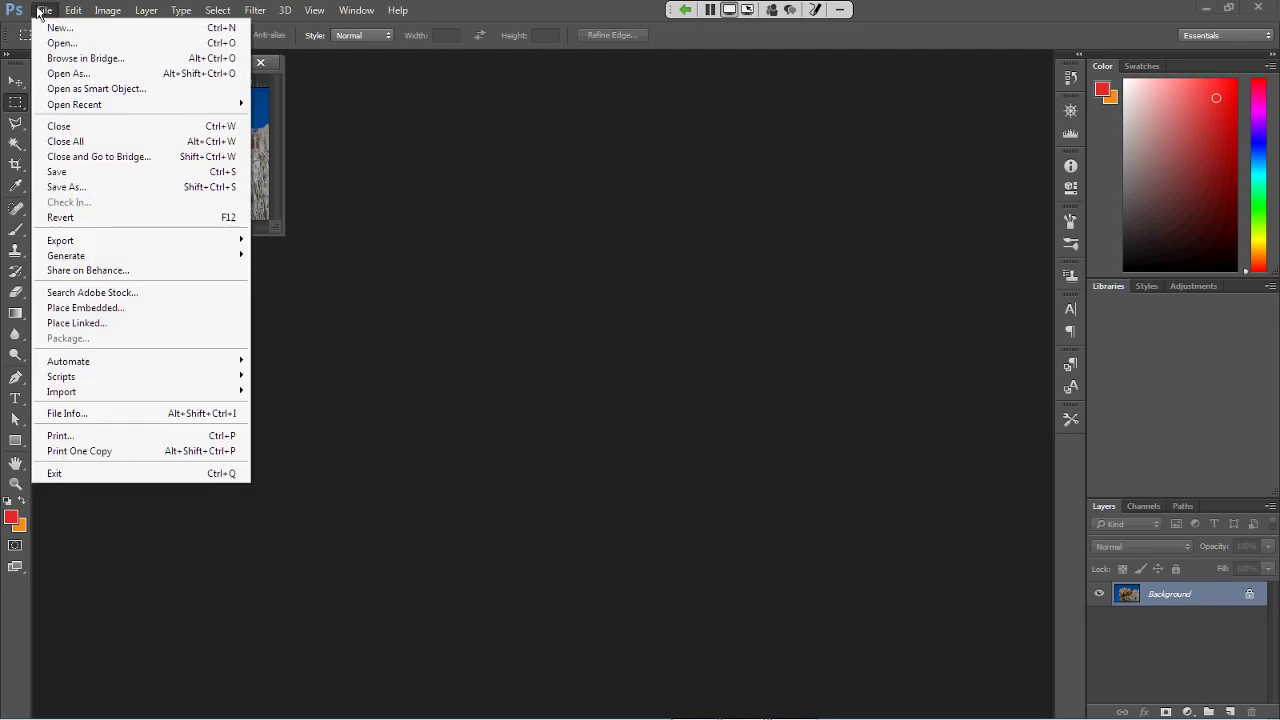
pyautogui.click(97, 186)
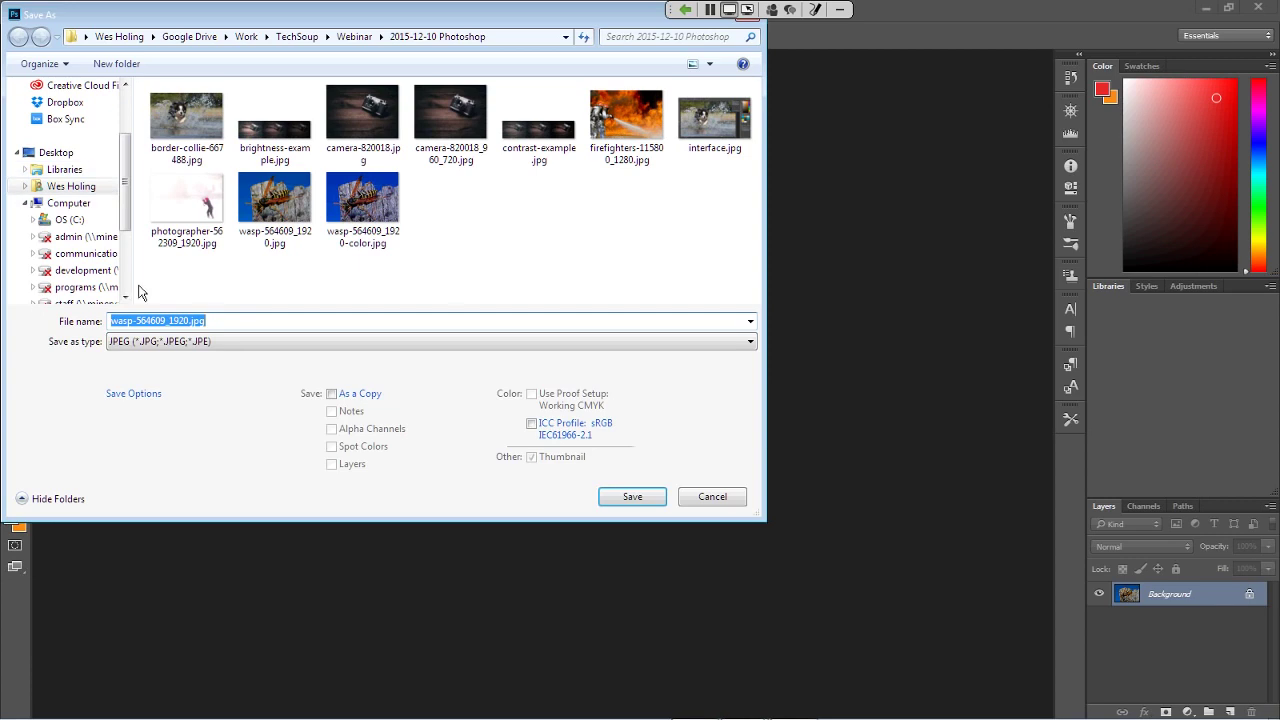
pyautogui.click(193, 343)
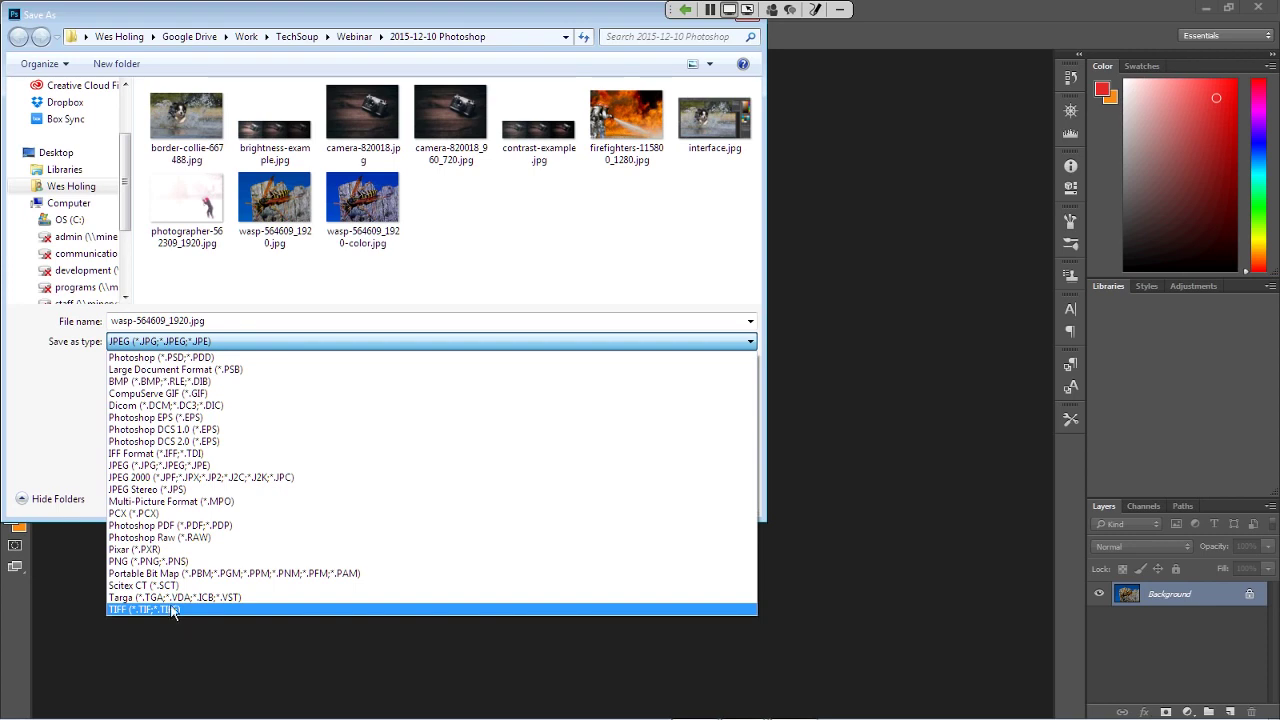
pyautogui.click(52, 411)
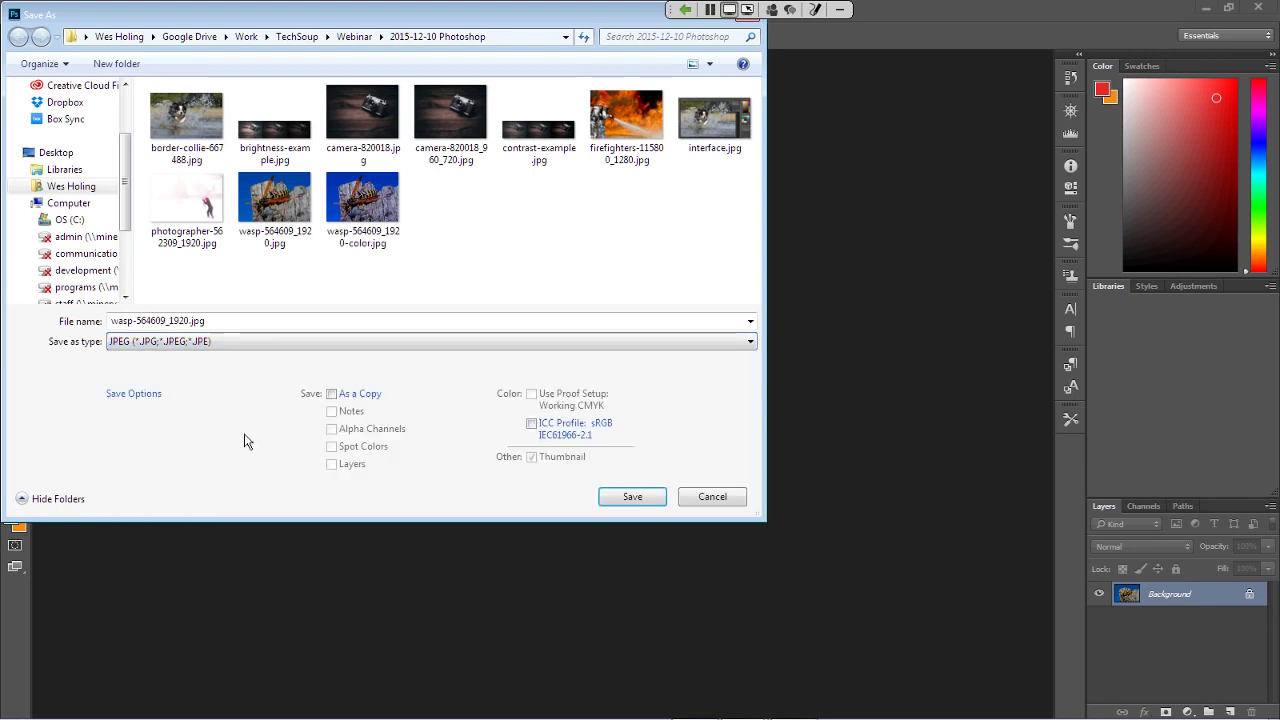
pyautogui.click(690, 500)
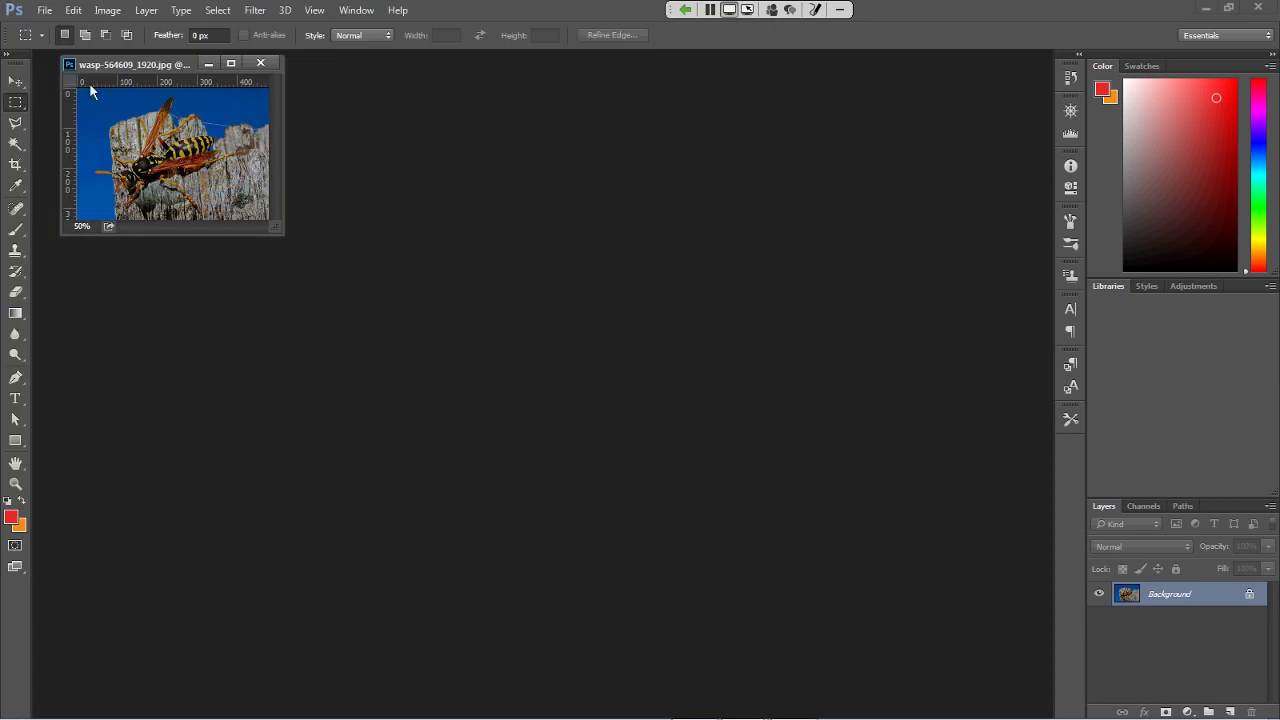
# Set up a Save for Web export of the wasp photo using the JPEG High preset and a width of 320 px
pyautogui.click(45, 10)
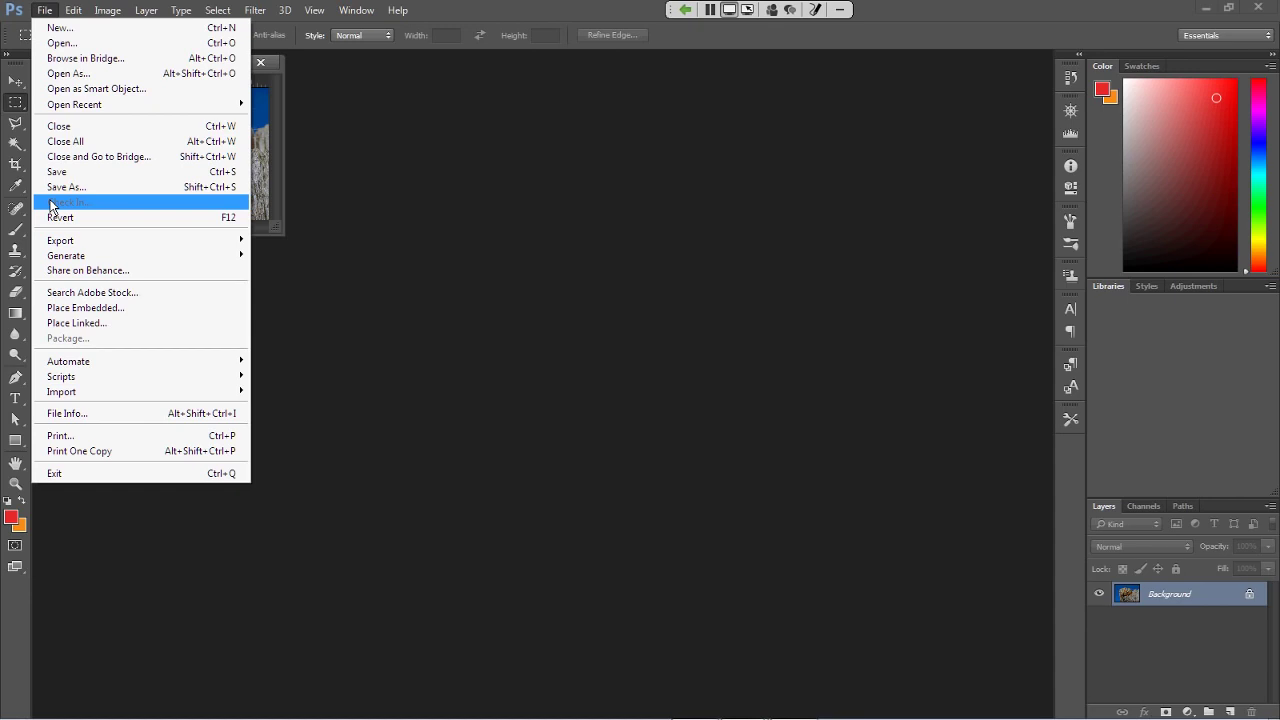
pyautogui.moveTo(70, 242)
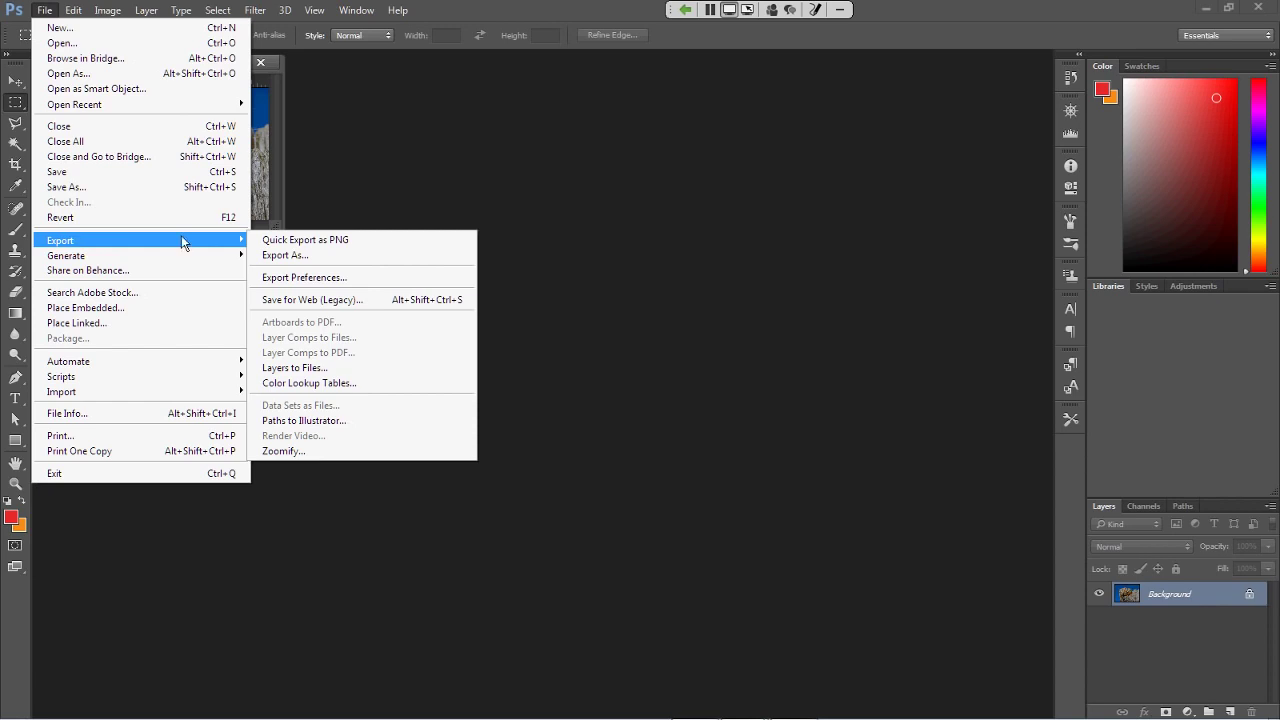
pyautogui.click(377, 298)
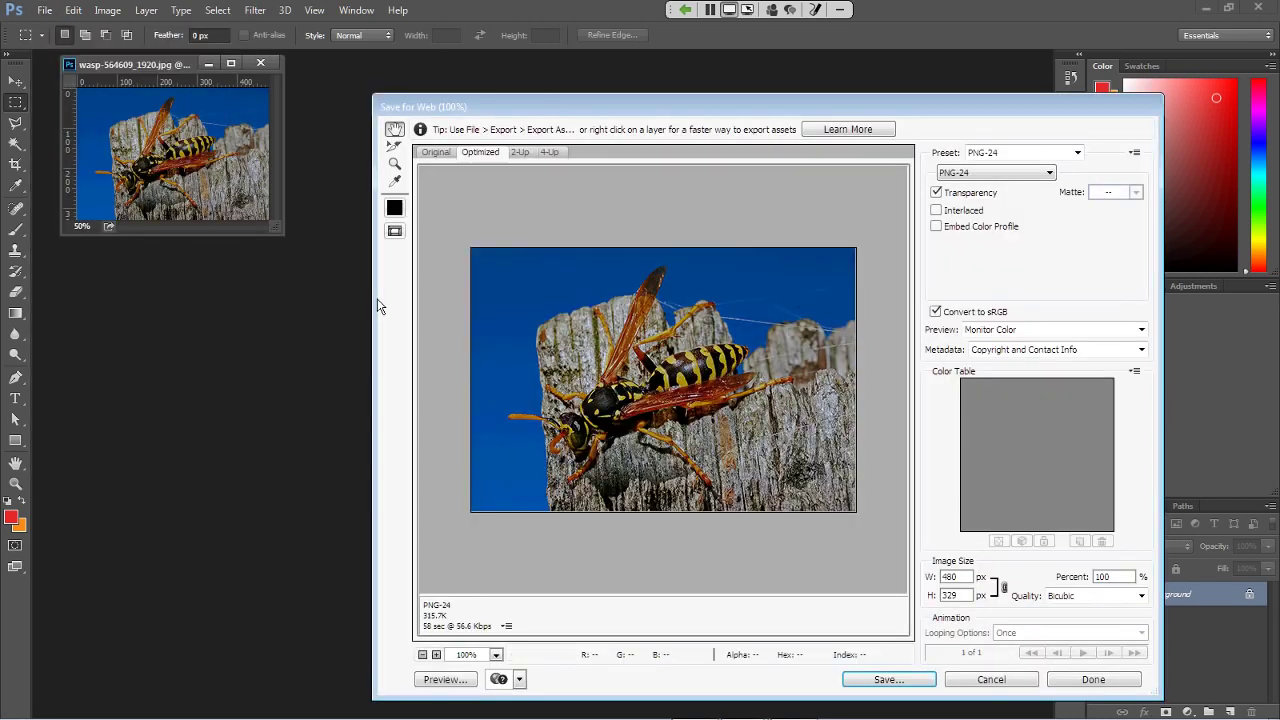
pyautogui.moveTo(623, 117); pyautogui.dragTo(531, 101)
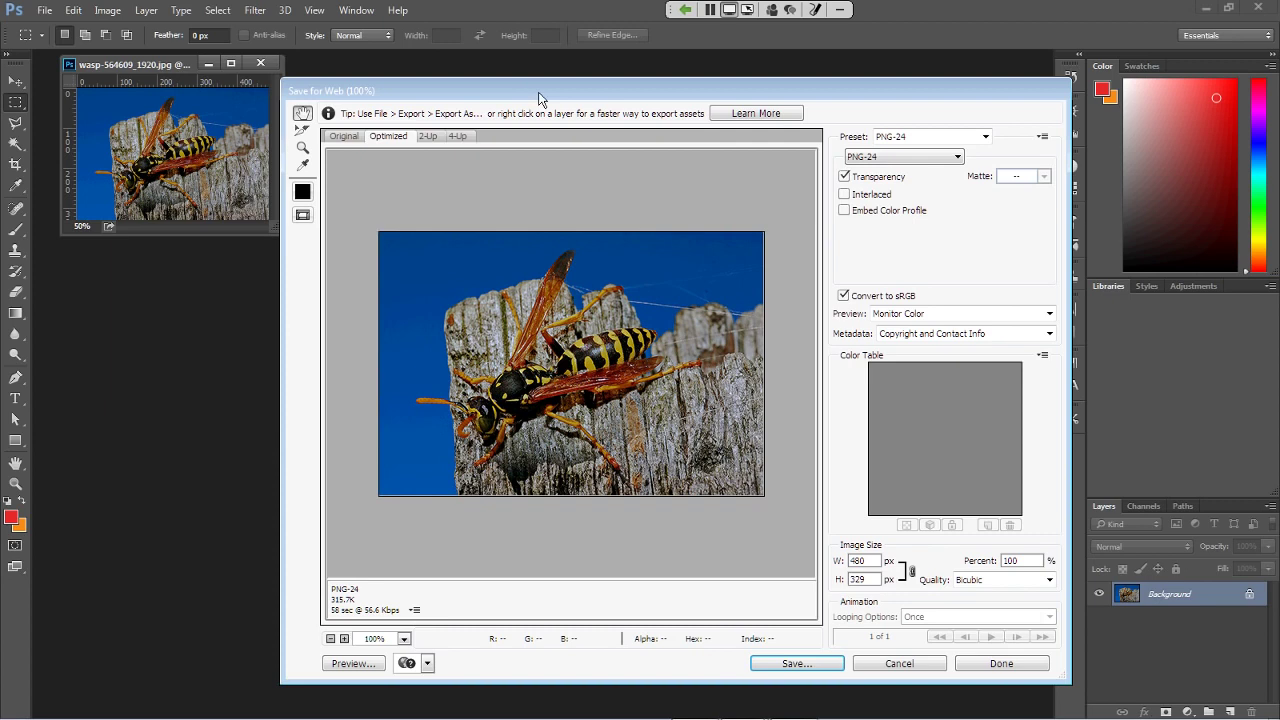
pyautogui.click(985, 136)
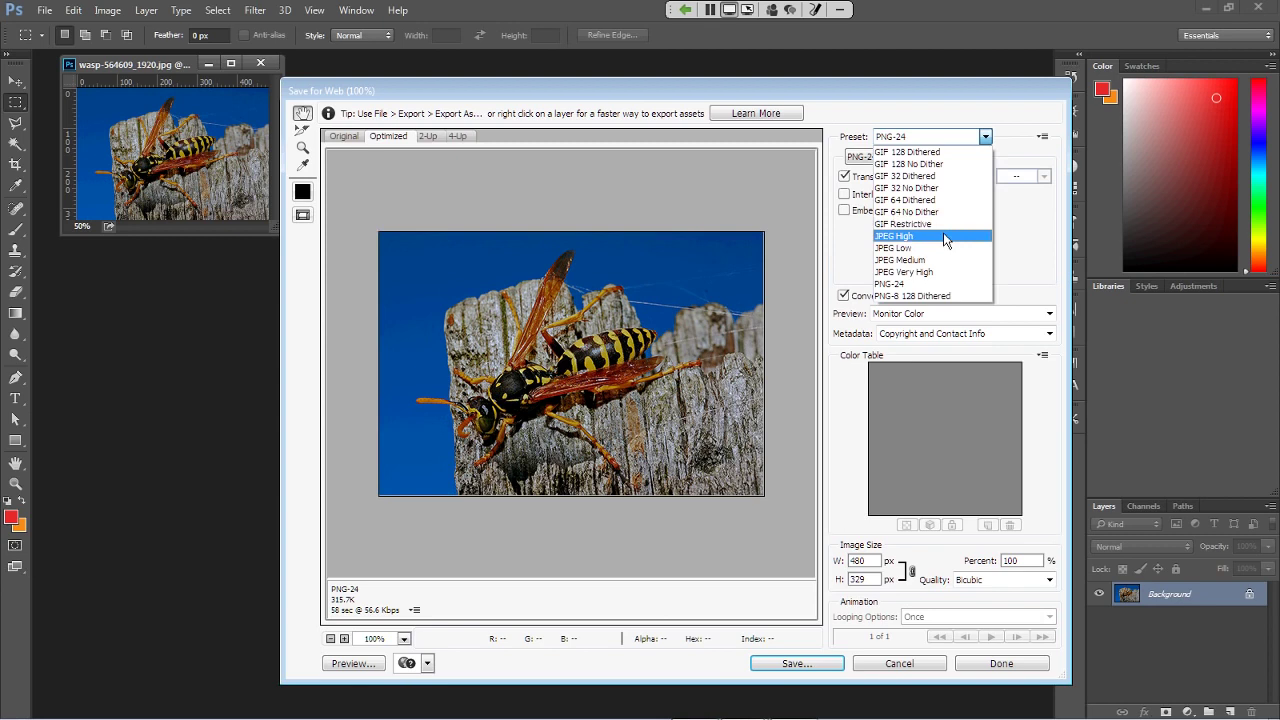
pyautogui.click(893, 236)
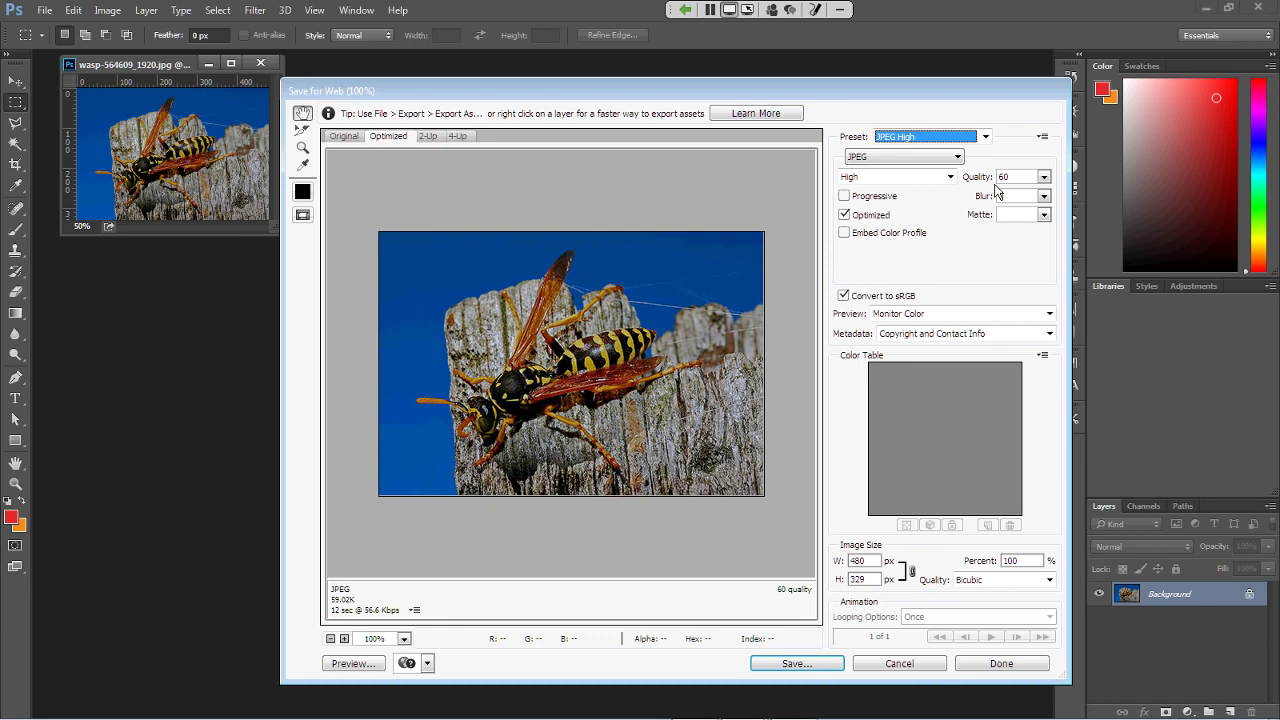
pyautogui.doubleClick(858, 561)
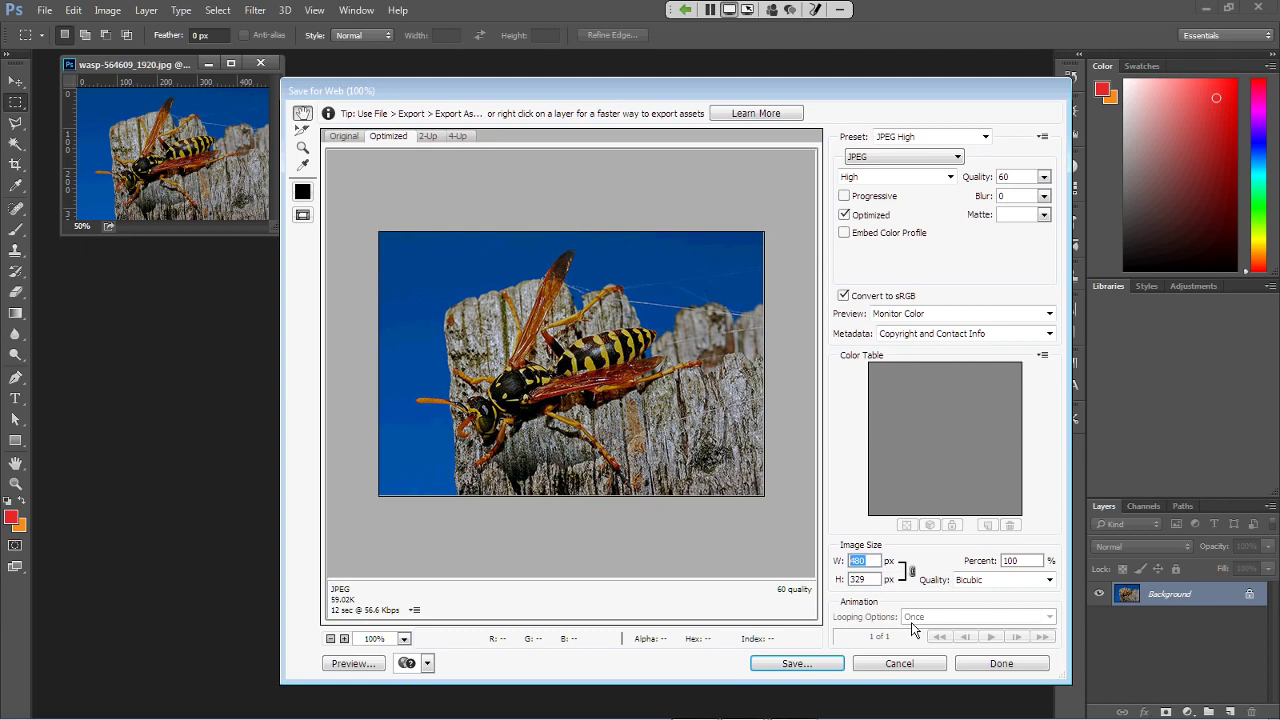
pyautogui.write('320')
pyautogui.press('Tab')
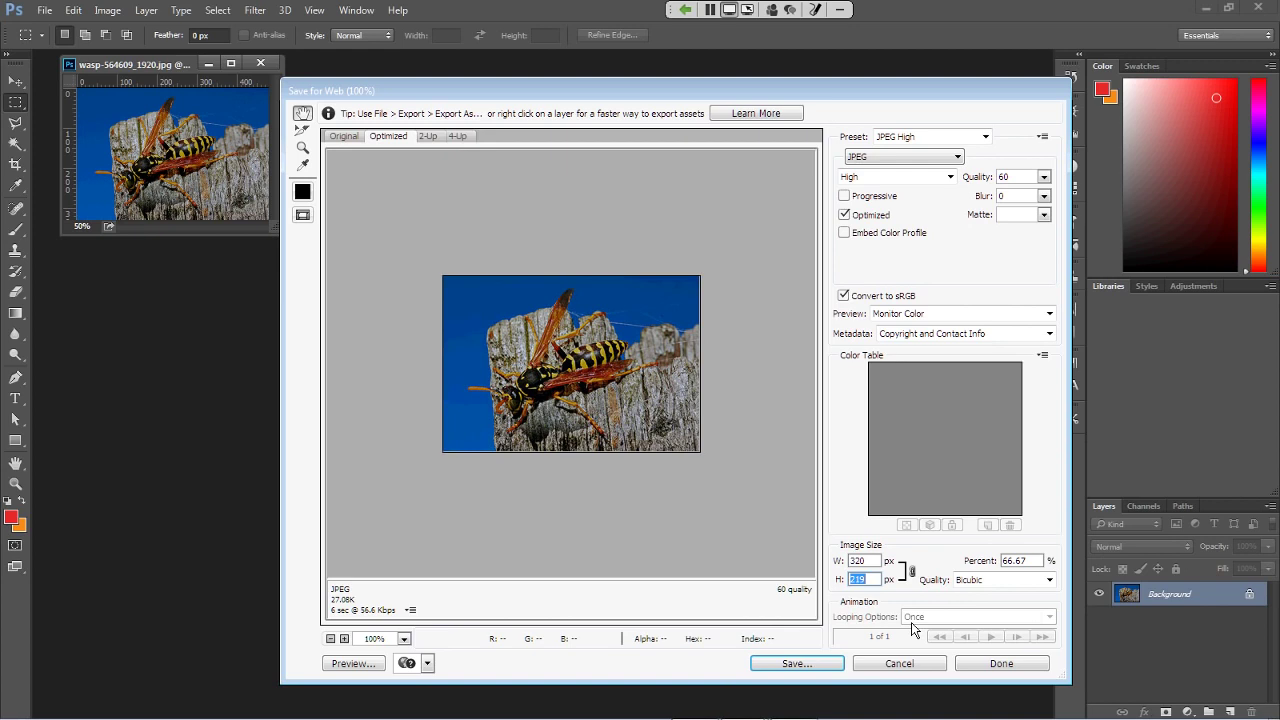
# Check the file name proposed for the optimized wasp image and leave the web export without saving
pyautogui.click(834, 662)
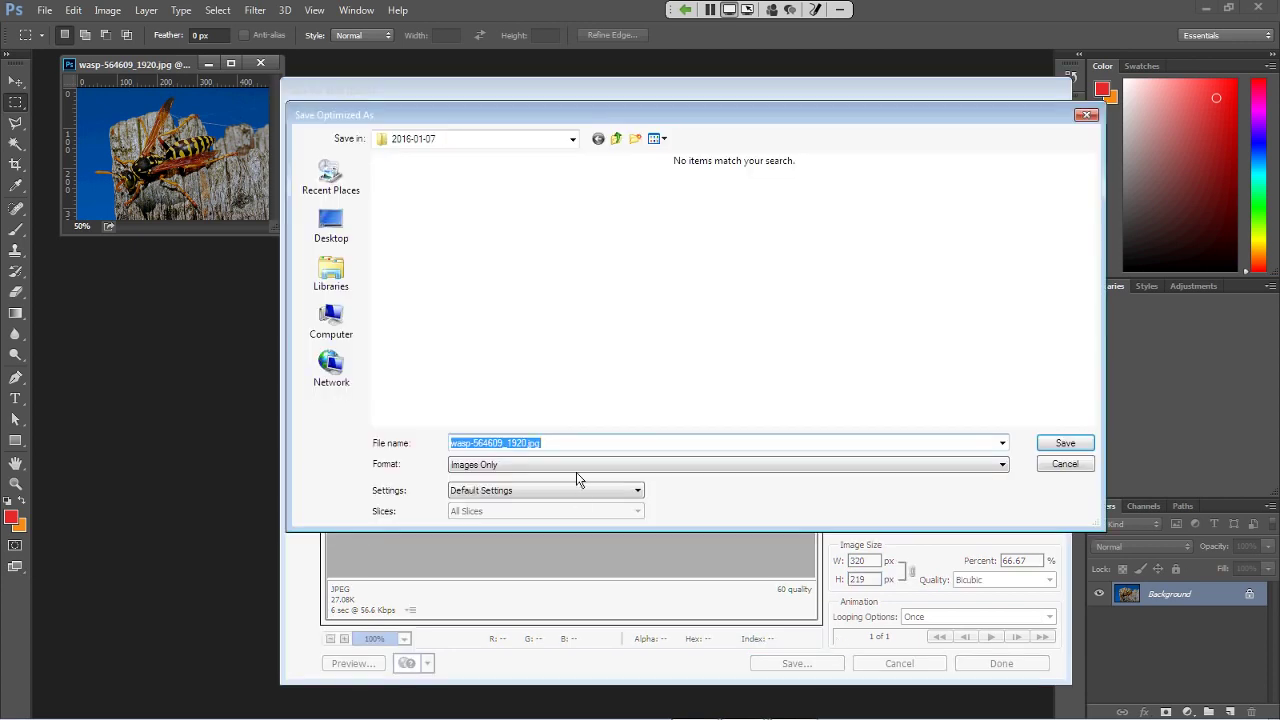
pyautogui.press('End')
pyautogui.hotkey('shift', 'Left')
pyautogui.hotkey('shift', 'Left')
pyautogui.hotkey('shift', 'Left')
pyautogui.click(1064, 465)
pyautogui.click(926, 665)
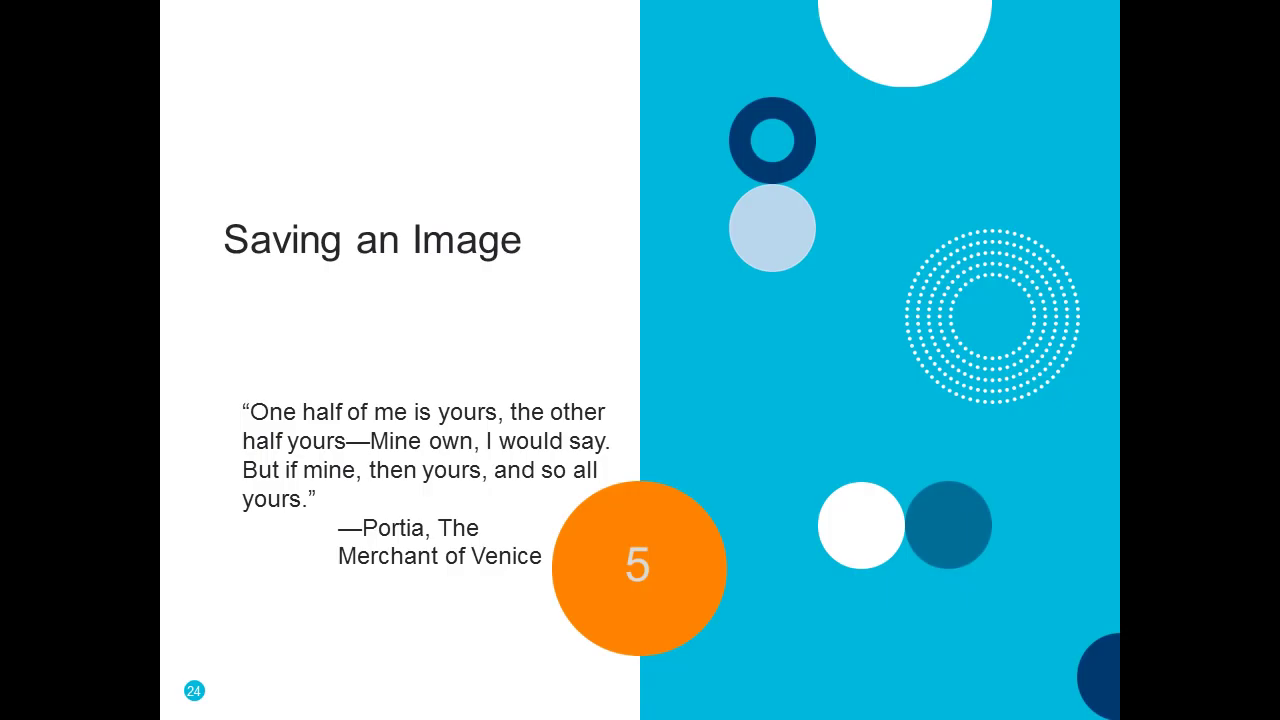
pyautogui.press('Right')
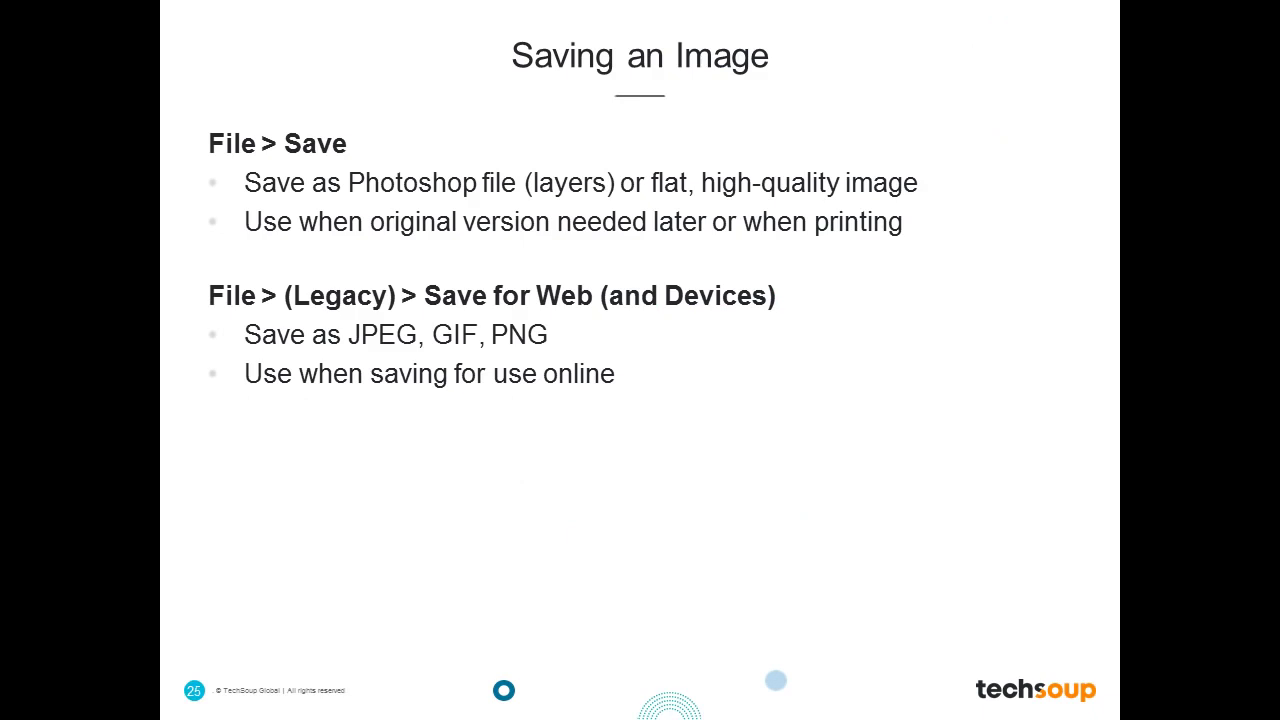
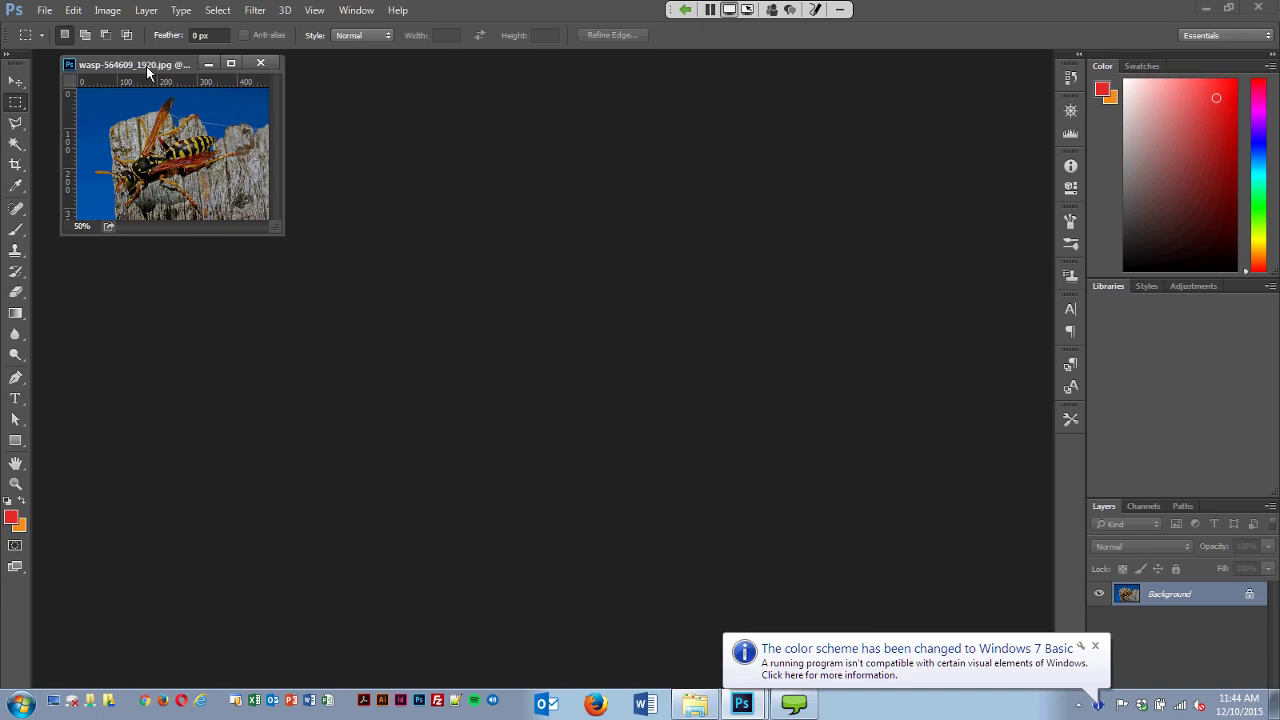
# Display the wasp photo at 100 percent and review the available zoom commands
pyautogui.moveTo(146, 66); pyautogui.dragTo(182, 123)
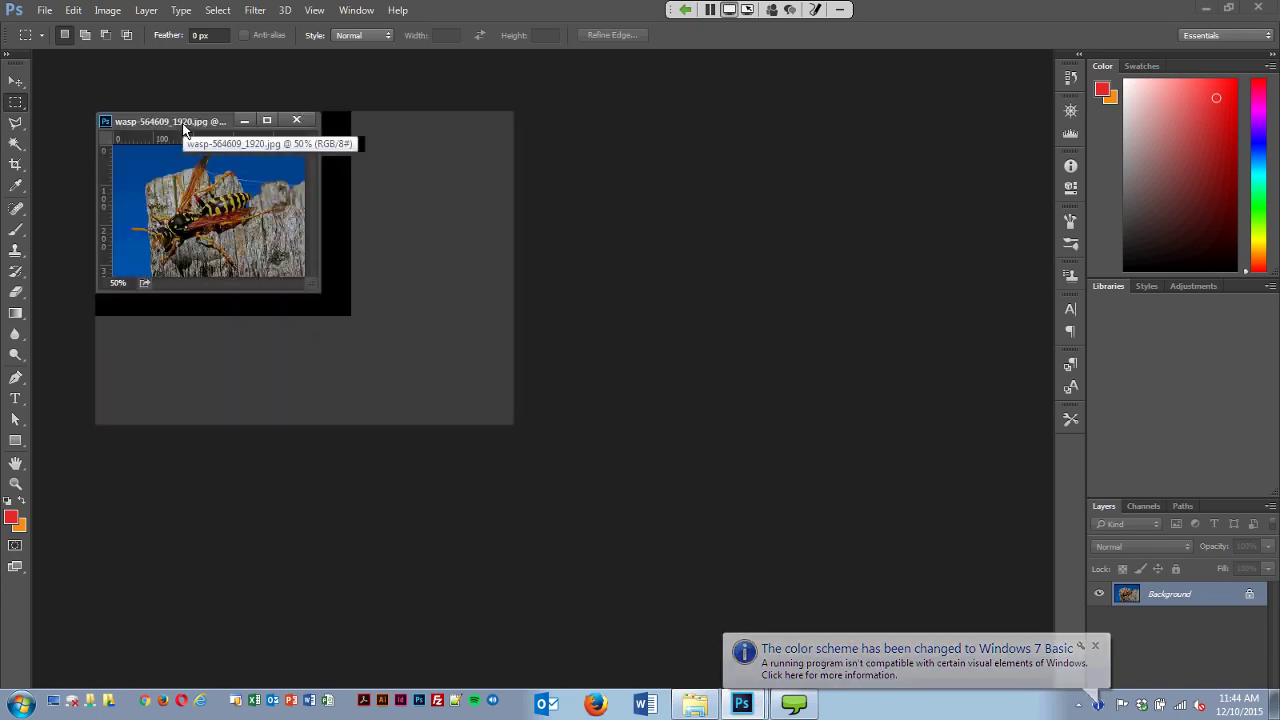
pyautogui.hotkey('ctrl', '1')
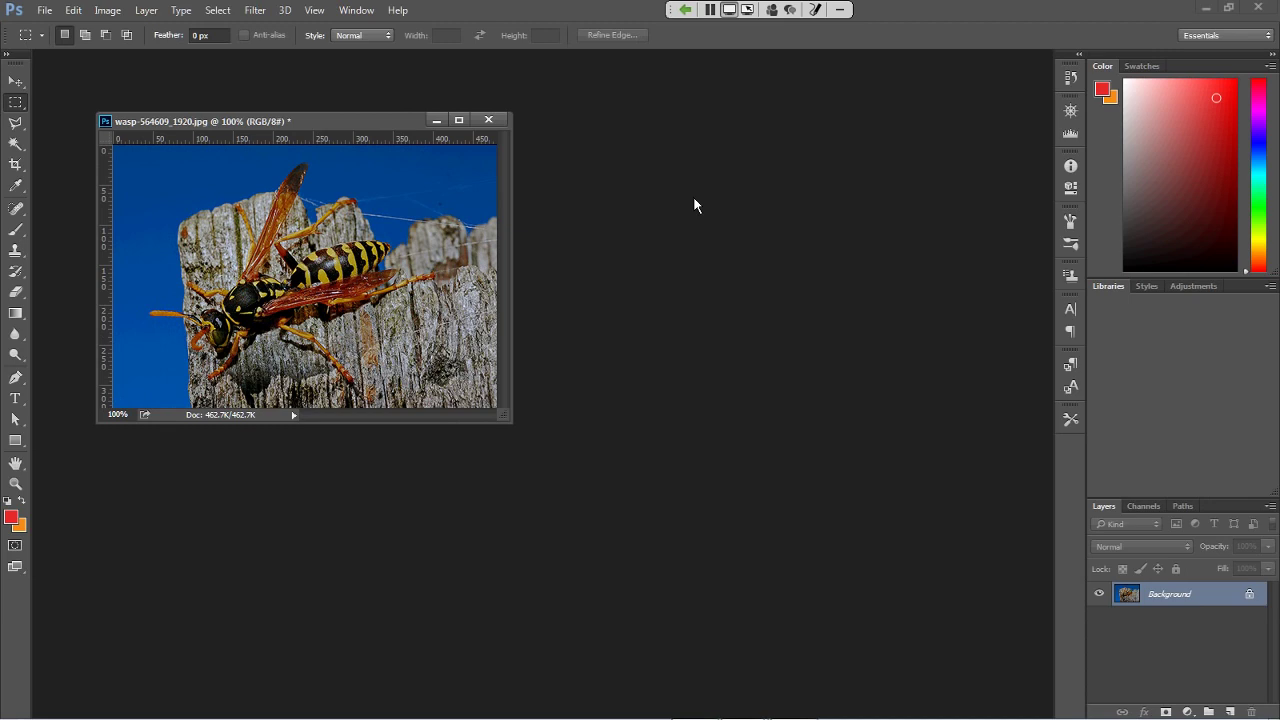
pyautogui.click(316, 10)
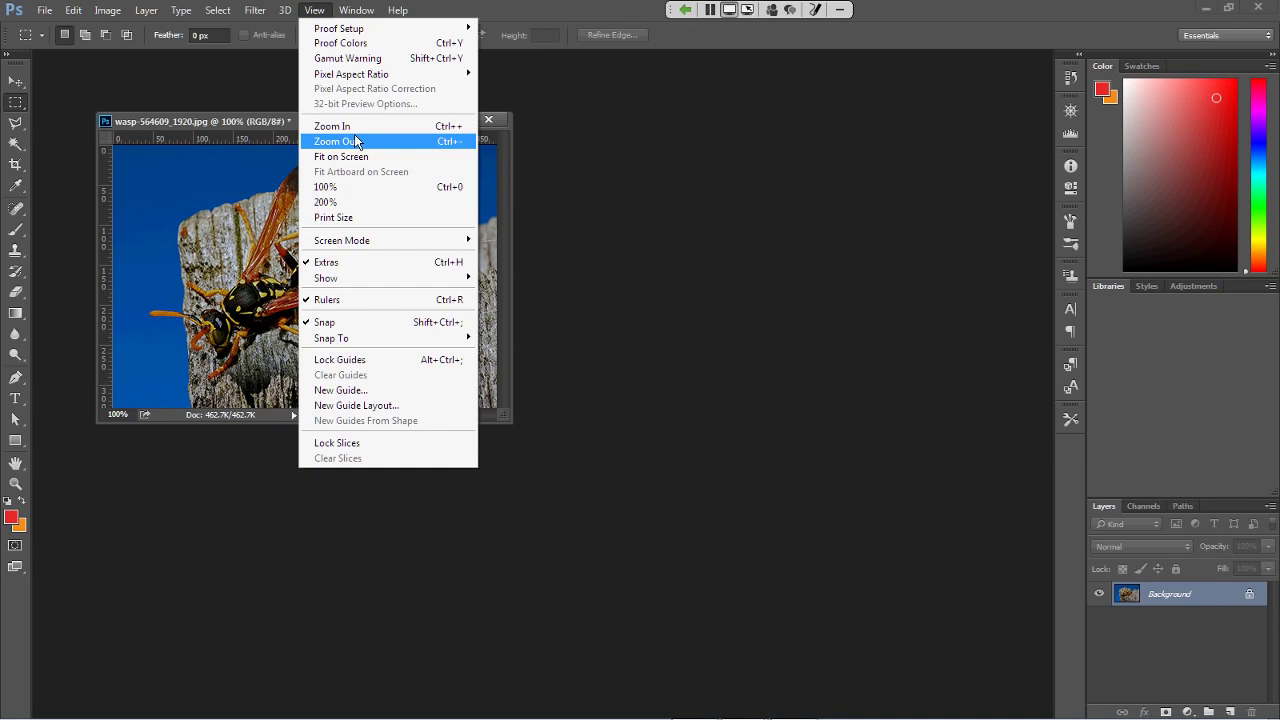
pyautogui.click(279, 126)
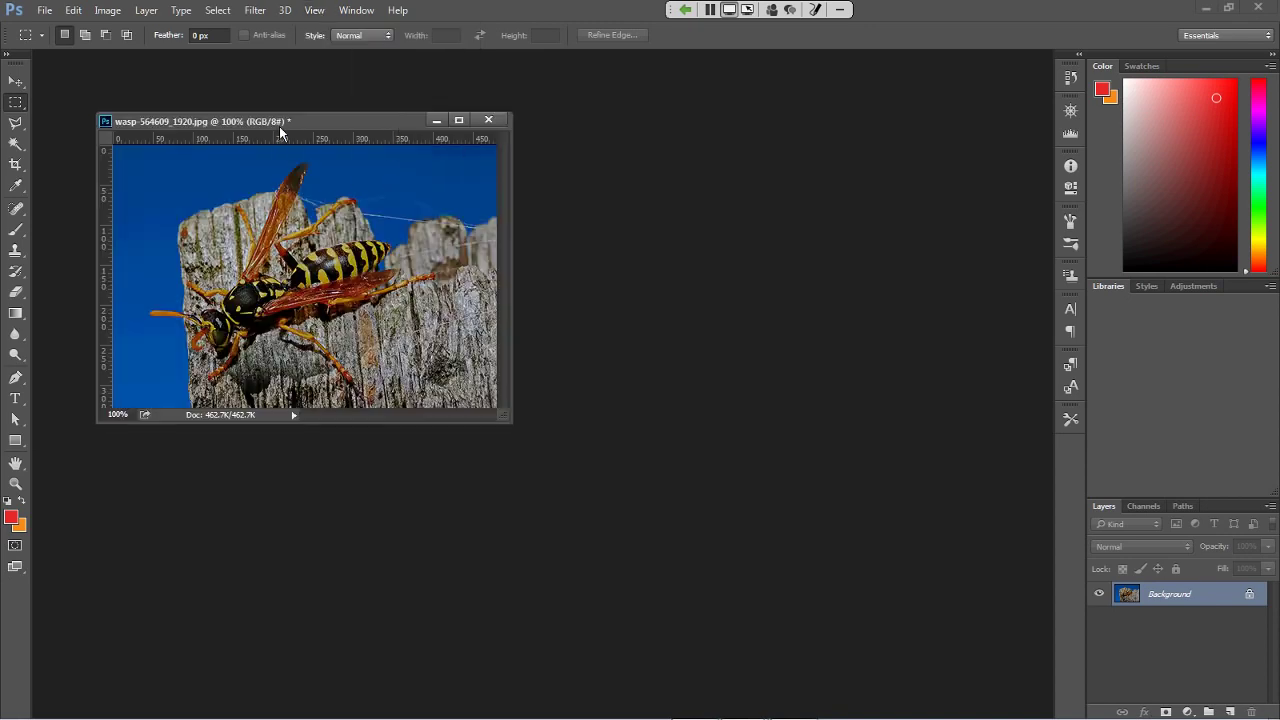
# Examine the wasp photo's individual pixels at 1600 percent magnification and return to 100 percent
pyautogui.hotkey('ctrl', '+')
pyautogui.hotkey('ctrl', '+')
pyautogui.hotkey('ctrl', '+')
pyautogui.hotkey('ctrl', '+')
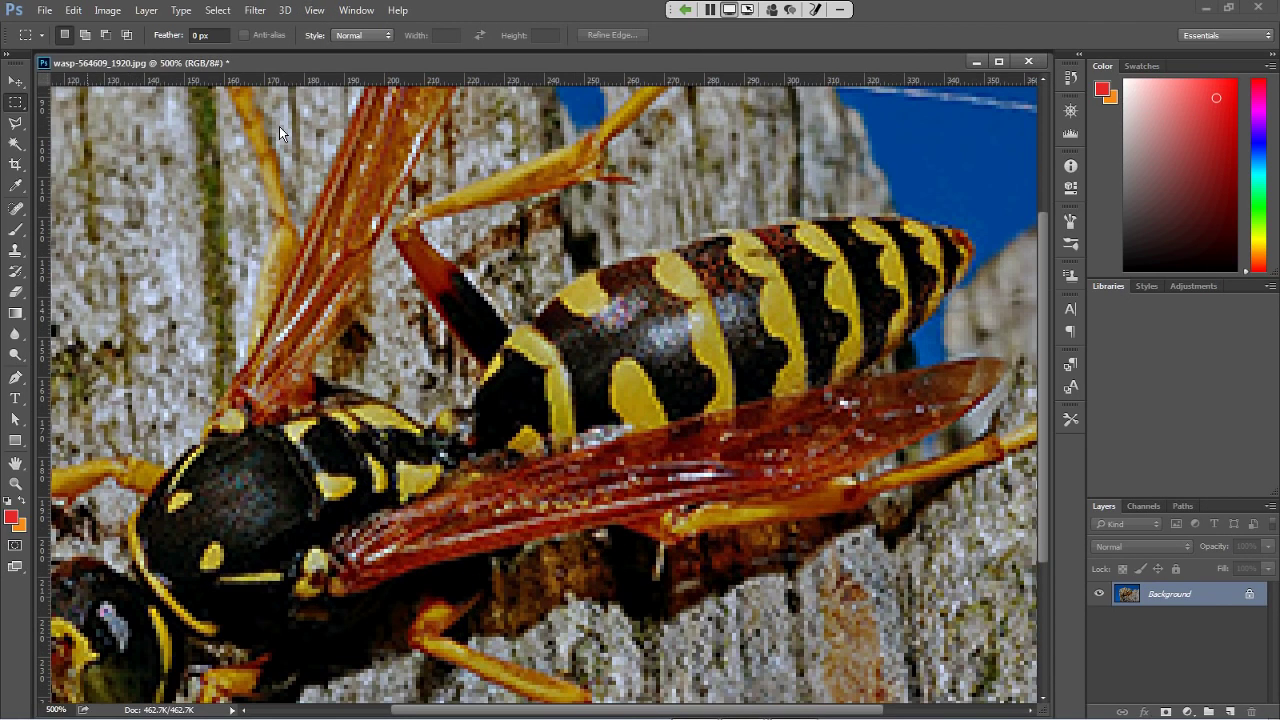
pyautogui.hotkey('ctrl', '+')
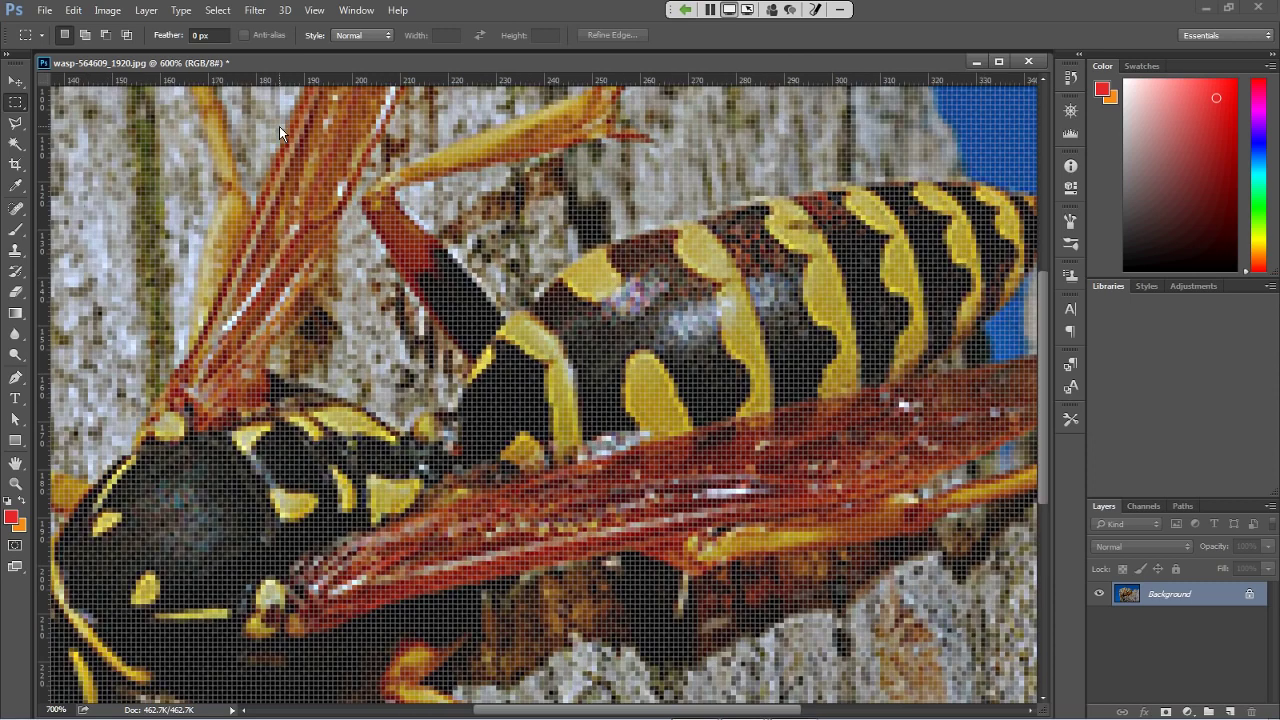
pyautogui.hotkey('ctrl', '+')
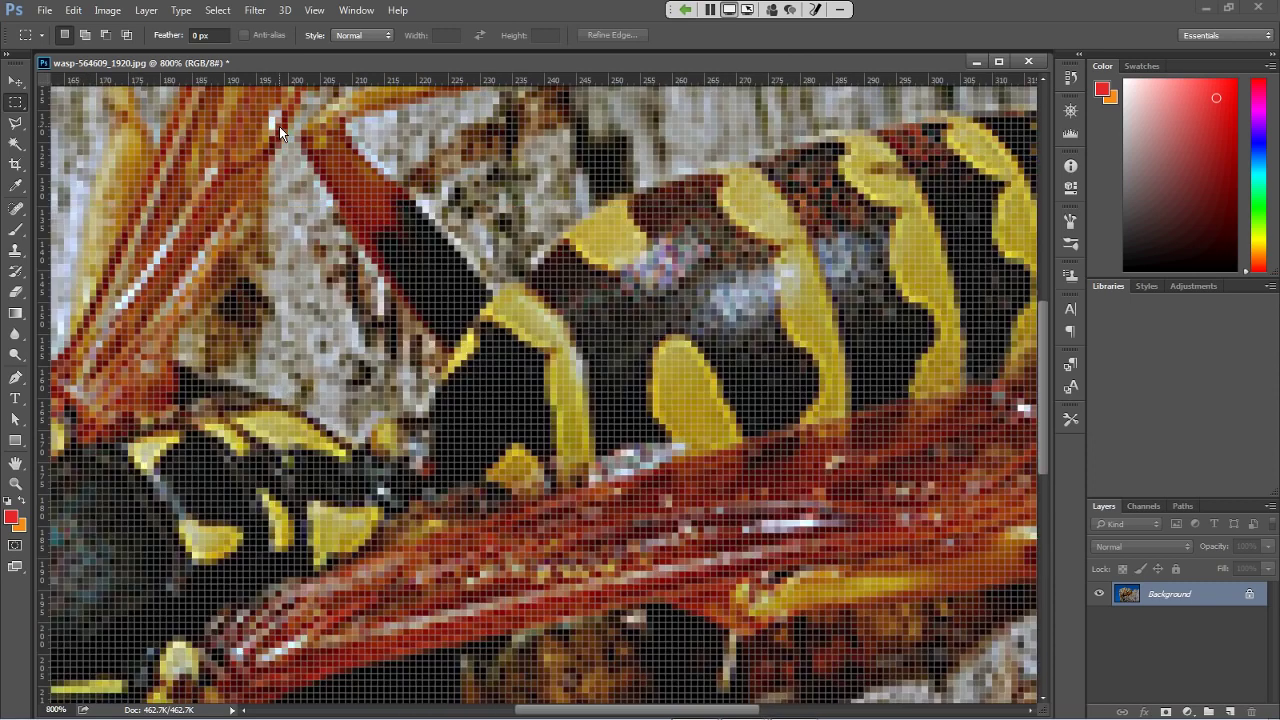
pyautogui.hotkey('ctrl', '+')
pyautogui.hotkey('ctrl', '+')
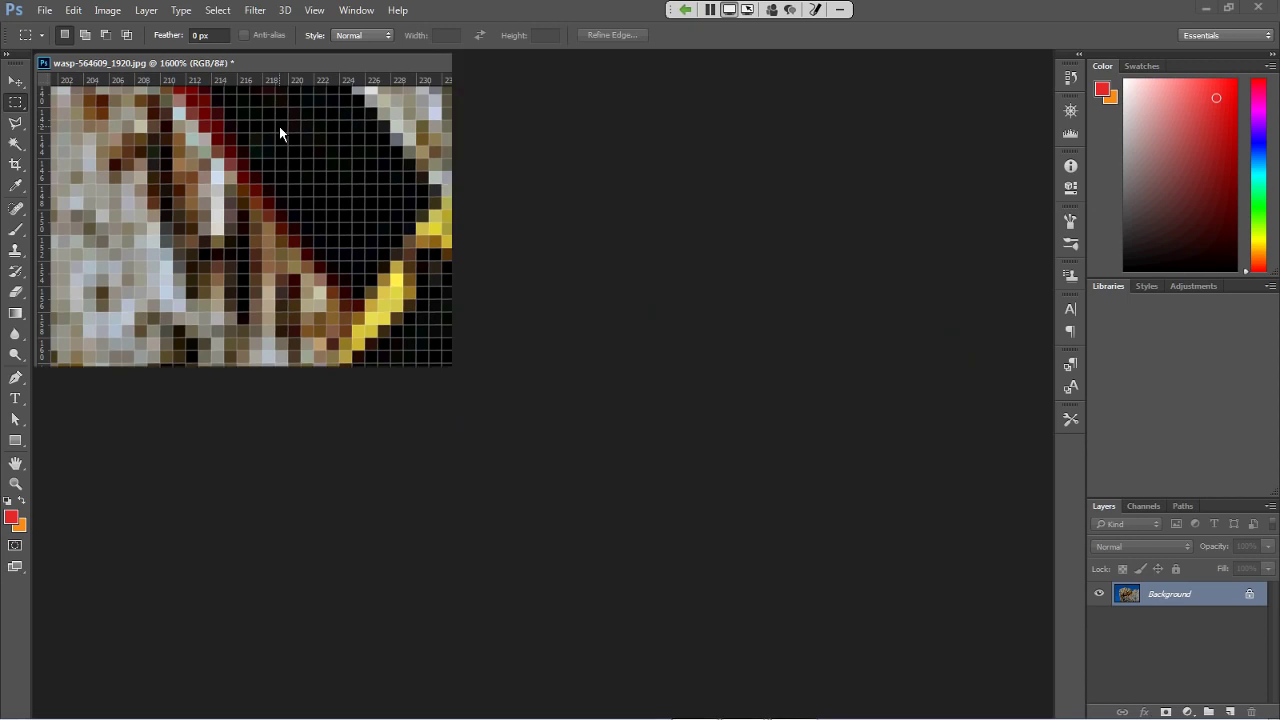
pyautogui.hotkey('ctrl', '0')
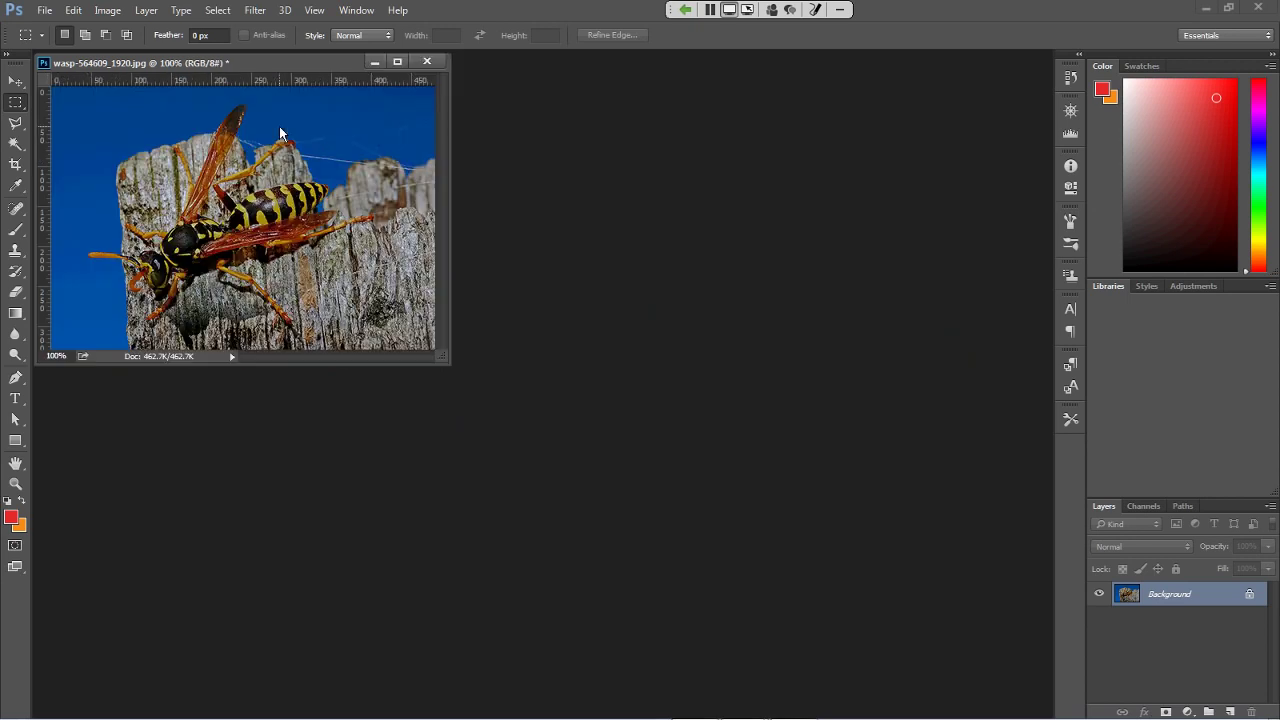
pyautogui.hotkey('ctrl', '+')
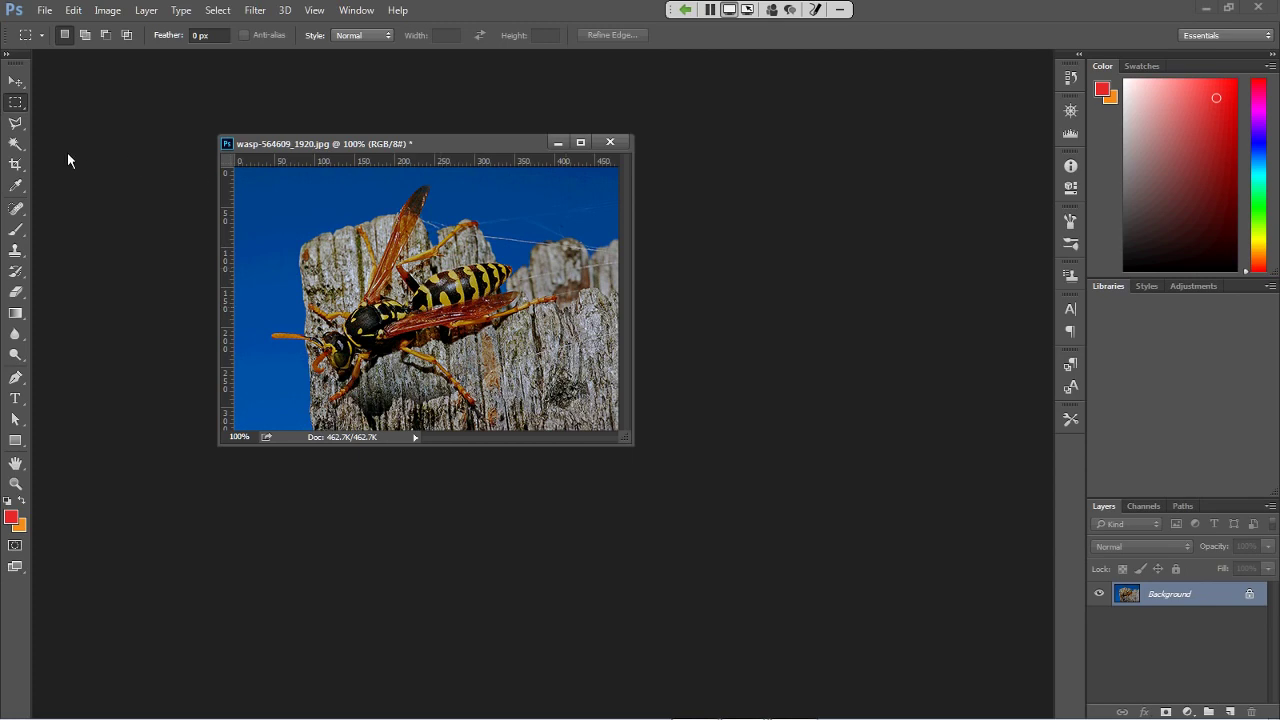
# Select the blue sky with the Magic Wand at tolerance 32, adding the separate patch beside the wasp's abdomen
pyautogui.click(16, 145)
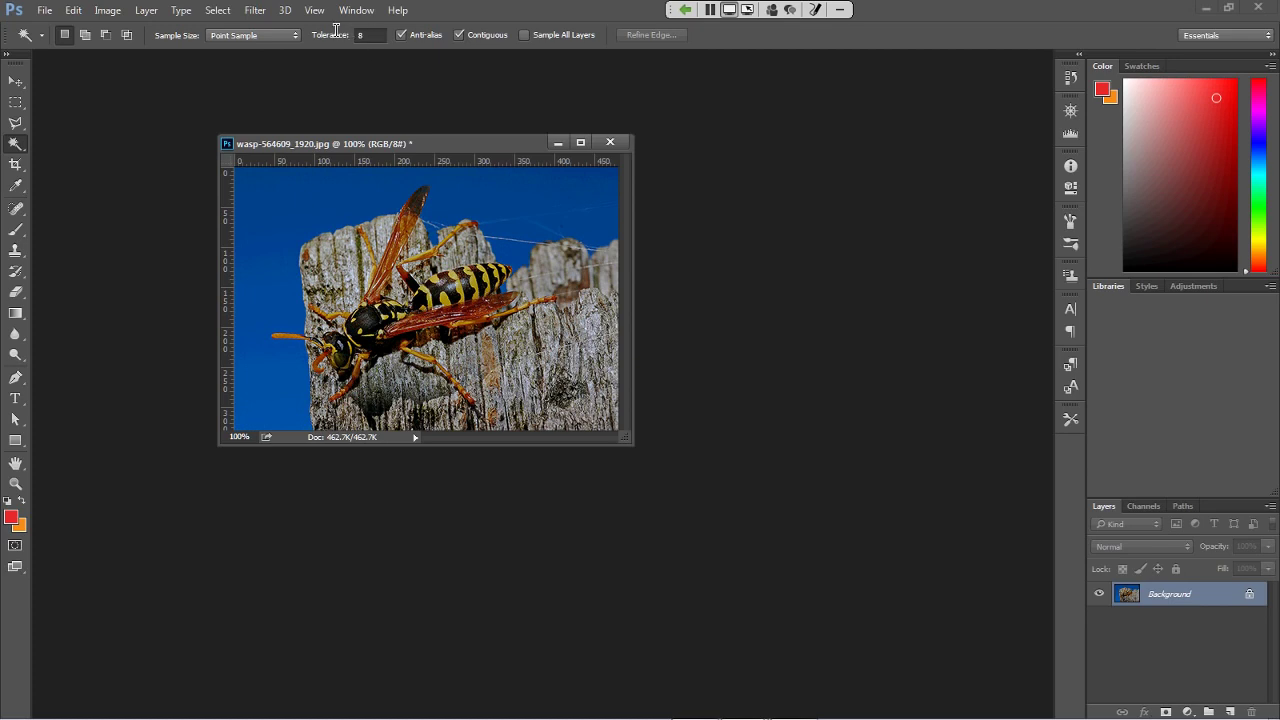
pyautogui.click(370, 38)
pyautogui.click(277, 200)
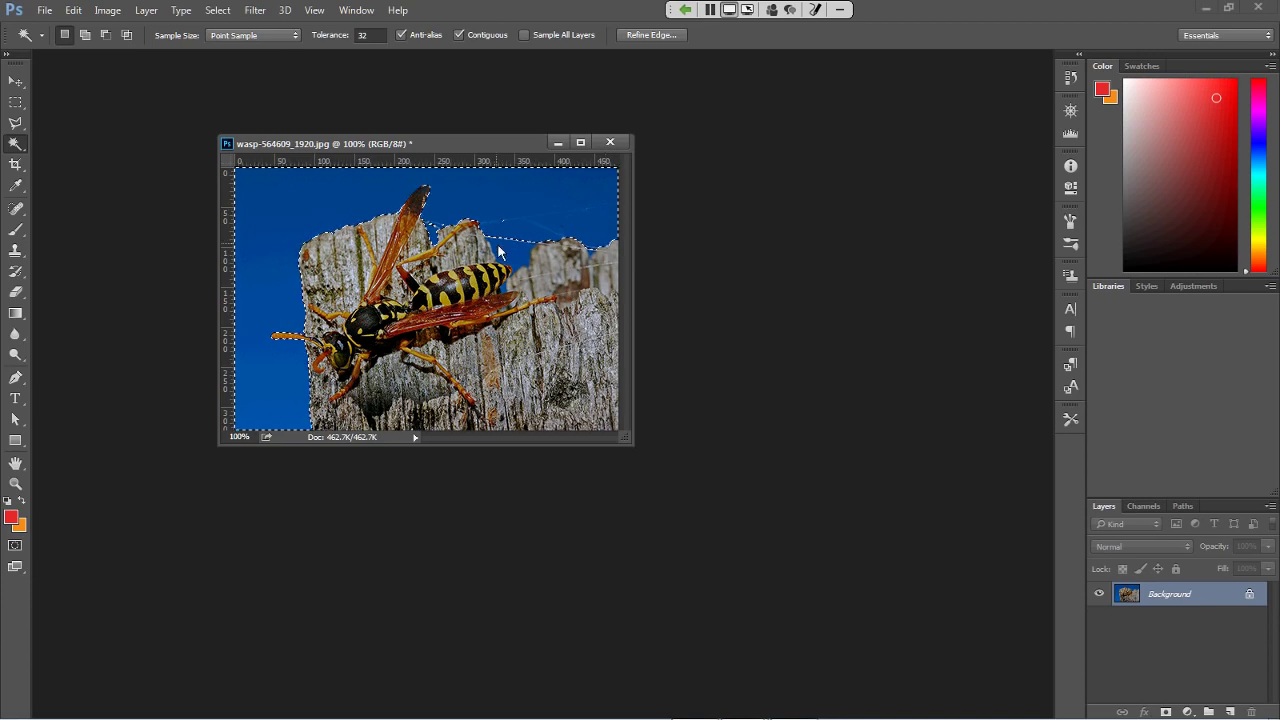
pyautogui.press('shift')
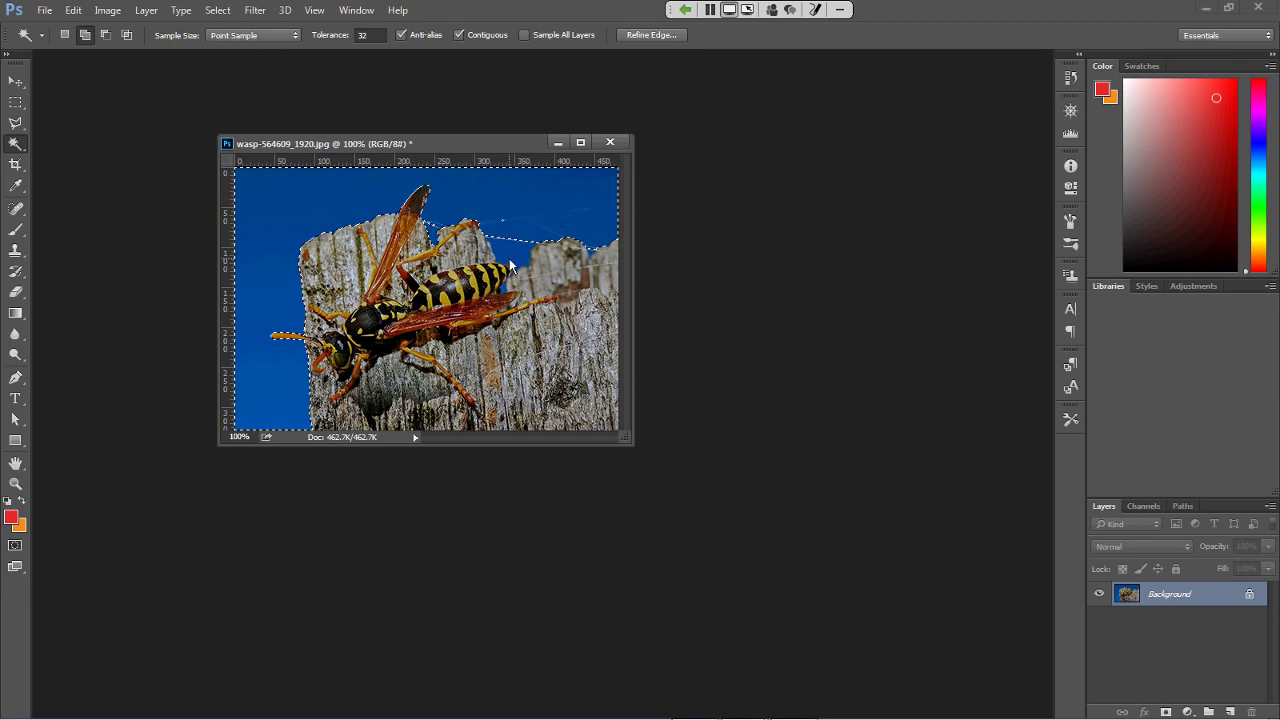
pyautogui.press('shift')
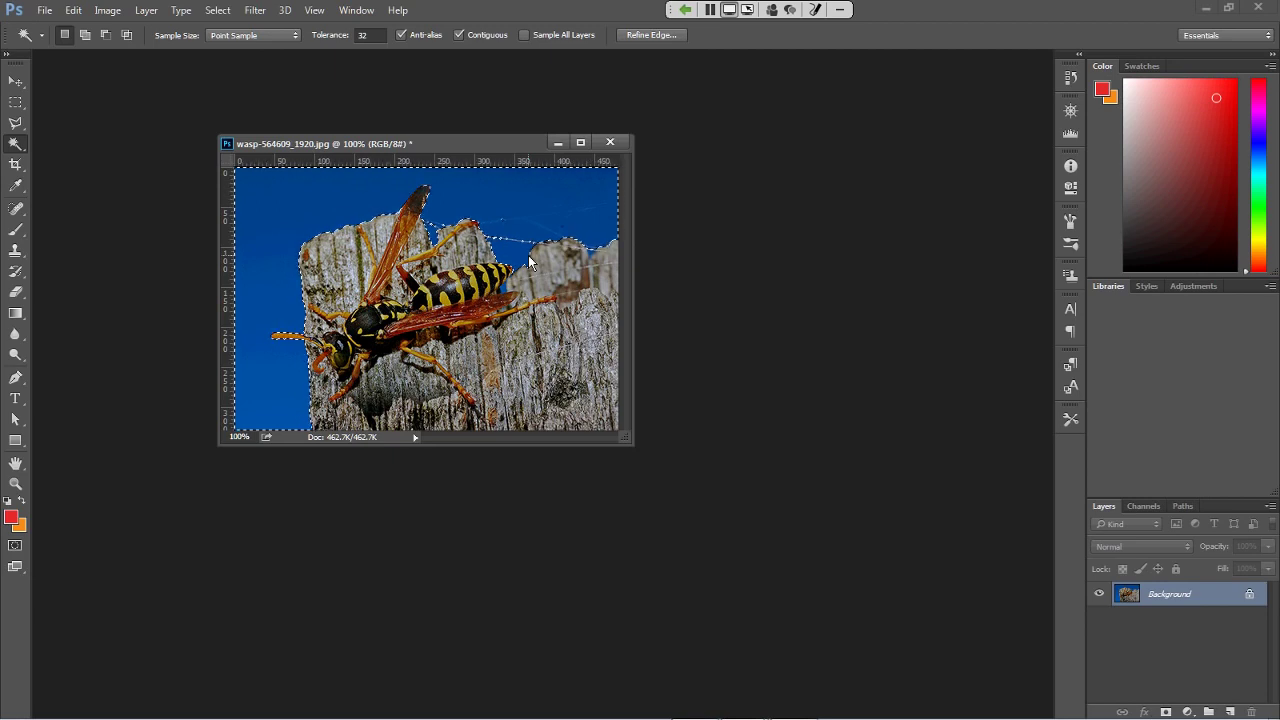
# Fill the selected sky with white in Normal mode at 100 percent opacity and deselect it
pyautogui.click(72, 9)
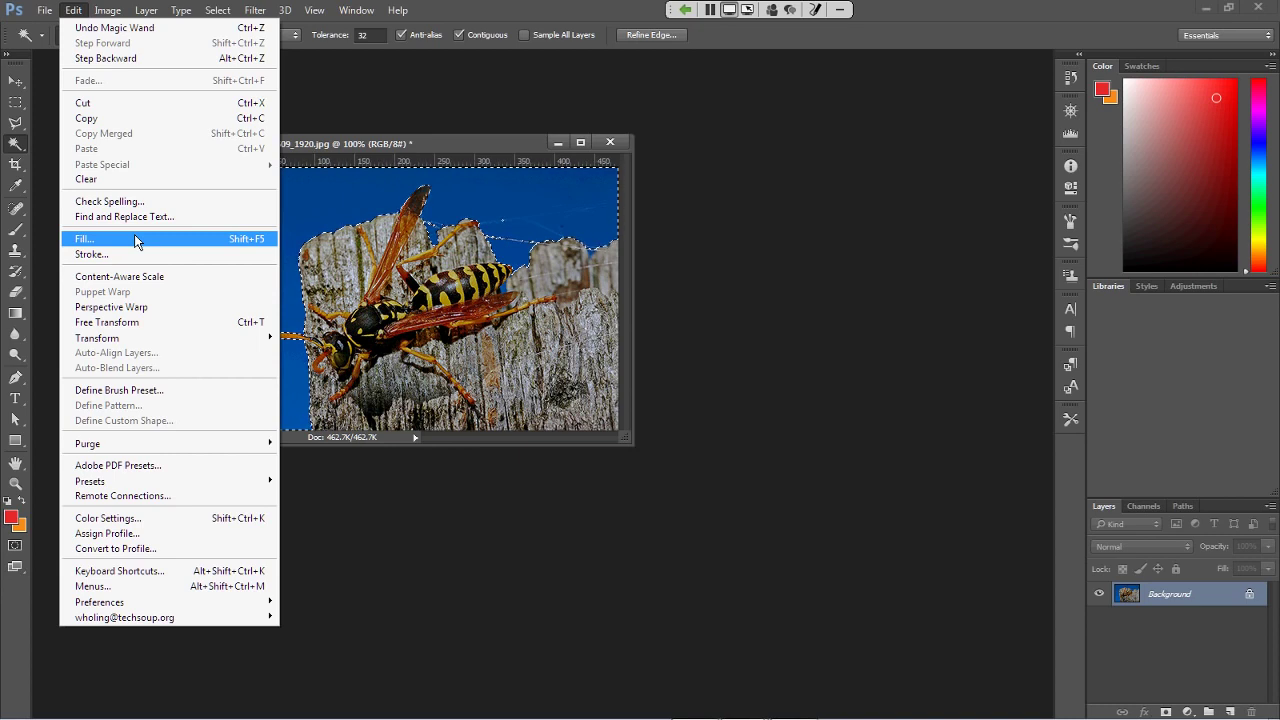
pyautogui.click(135, 239)
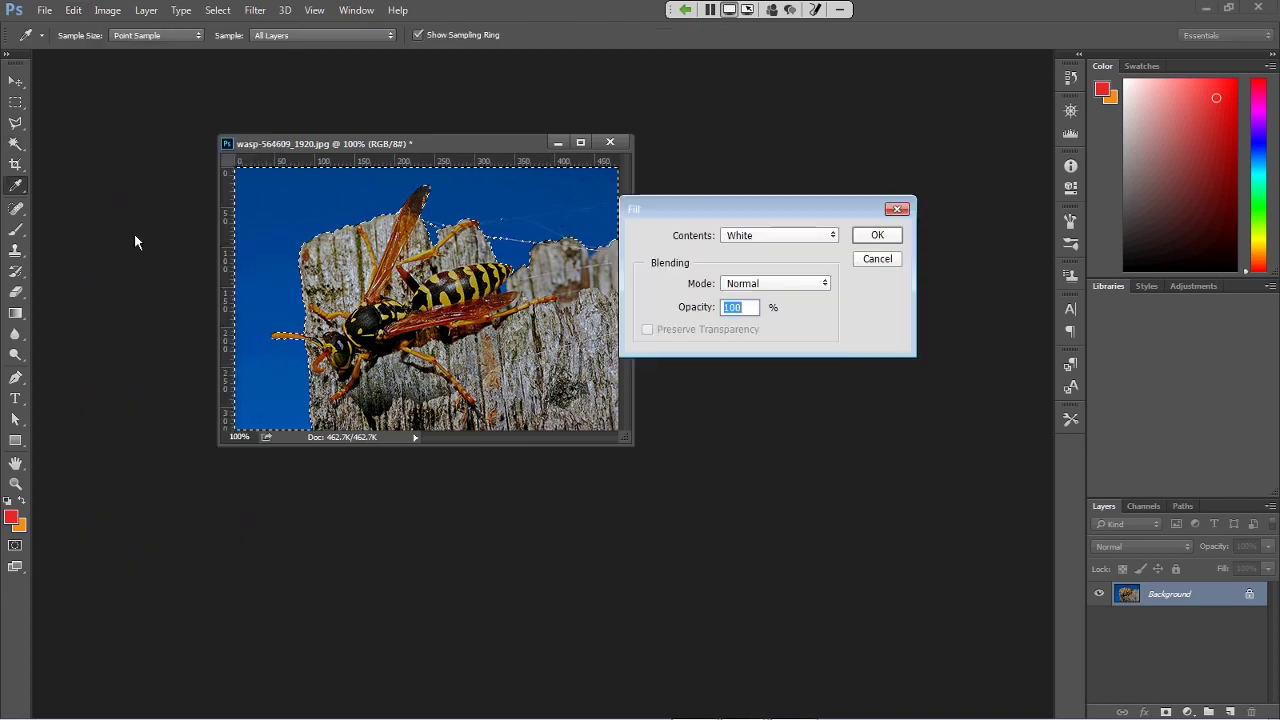
pyautogui.click(772, 238)
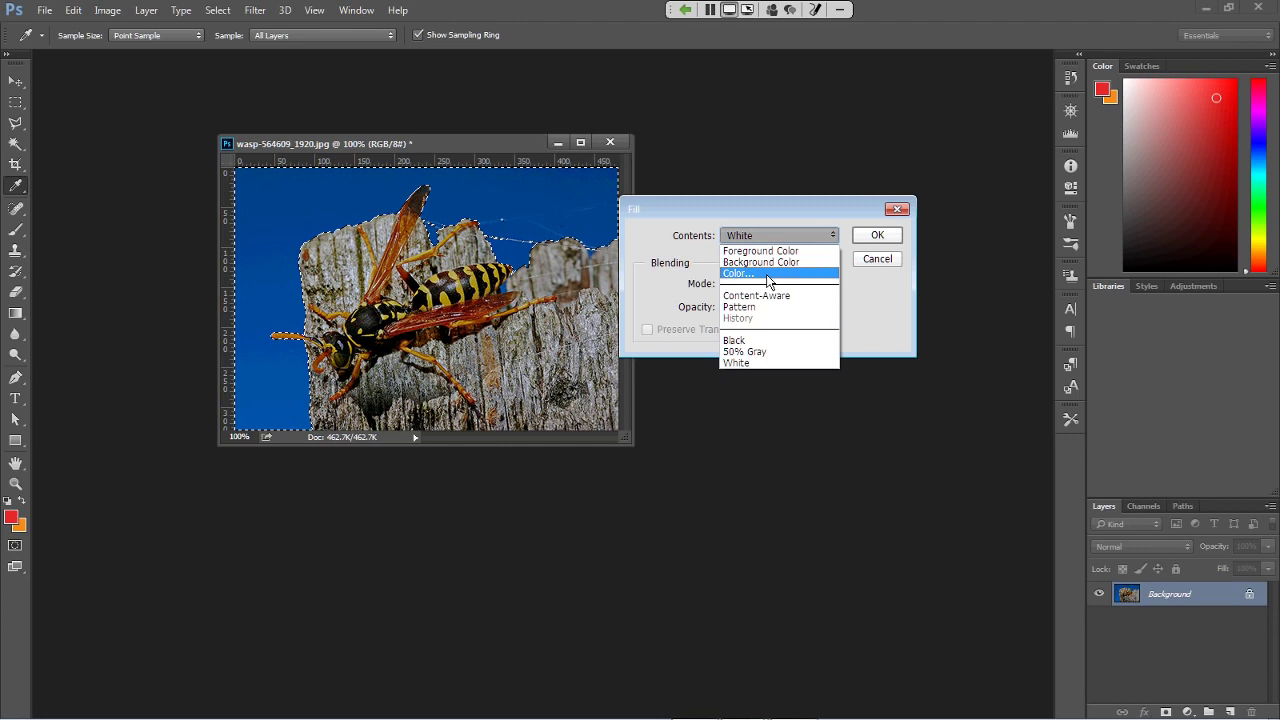
pyautogui.click(768, 363)
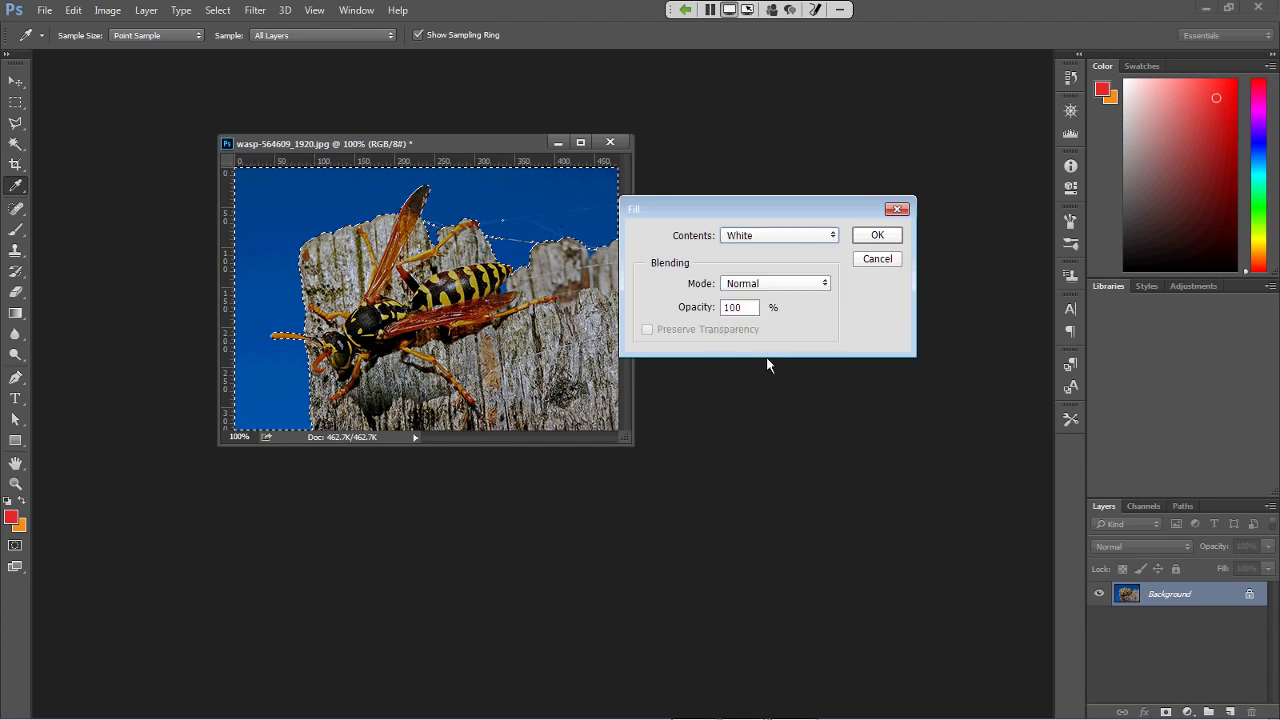
pyautogui.click(873, 236)
pyautogui.press('w')
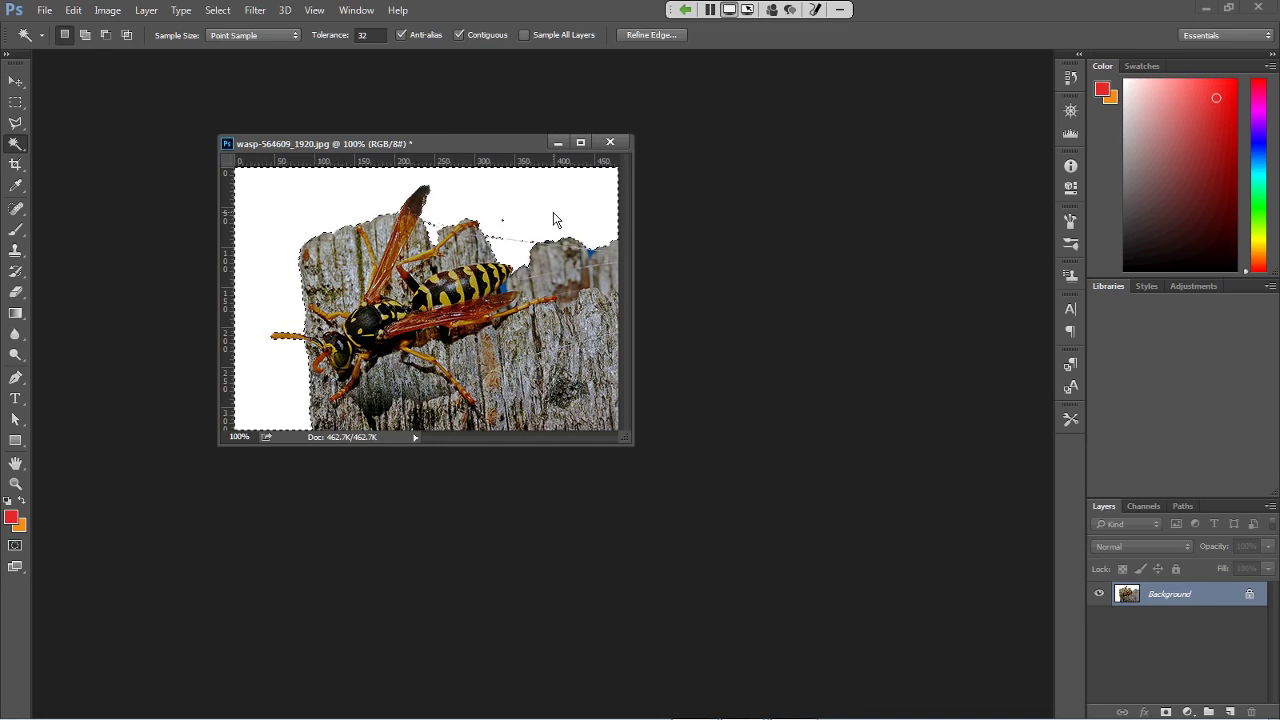
pyautogui.hotkey('ctrl', 'd')
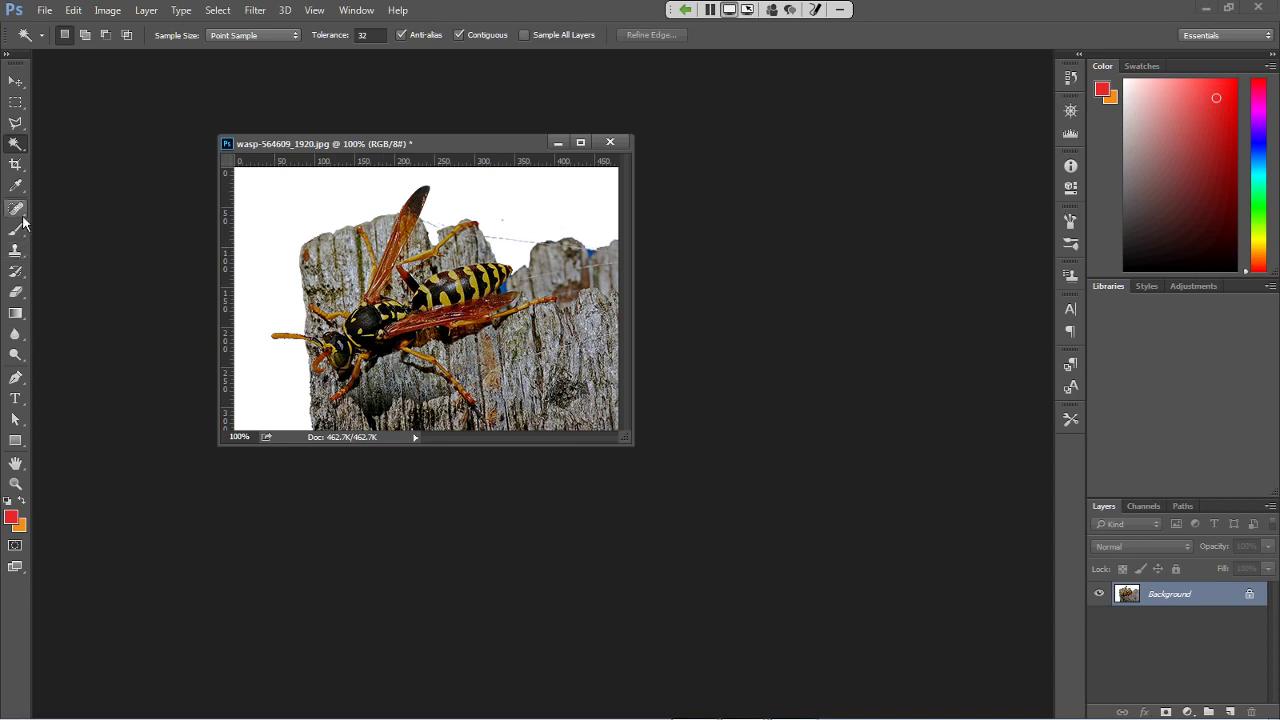
# Activate the Eraser tool and set its brush size to 20 px
pyautogui.click(16, 293)
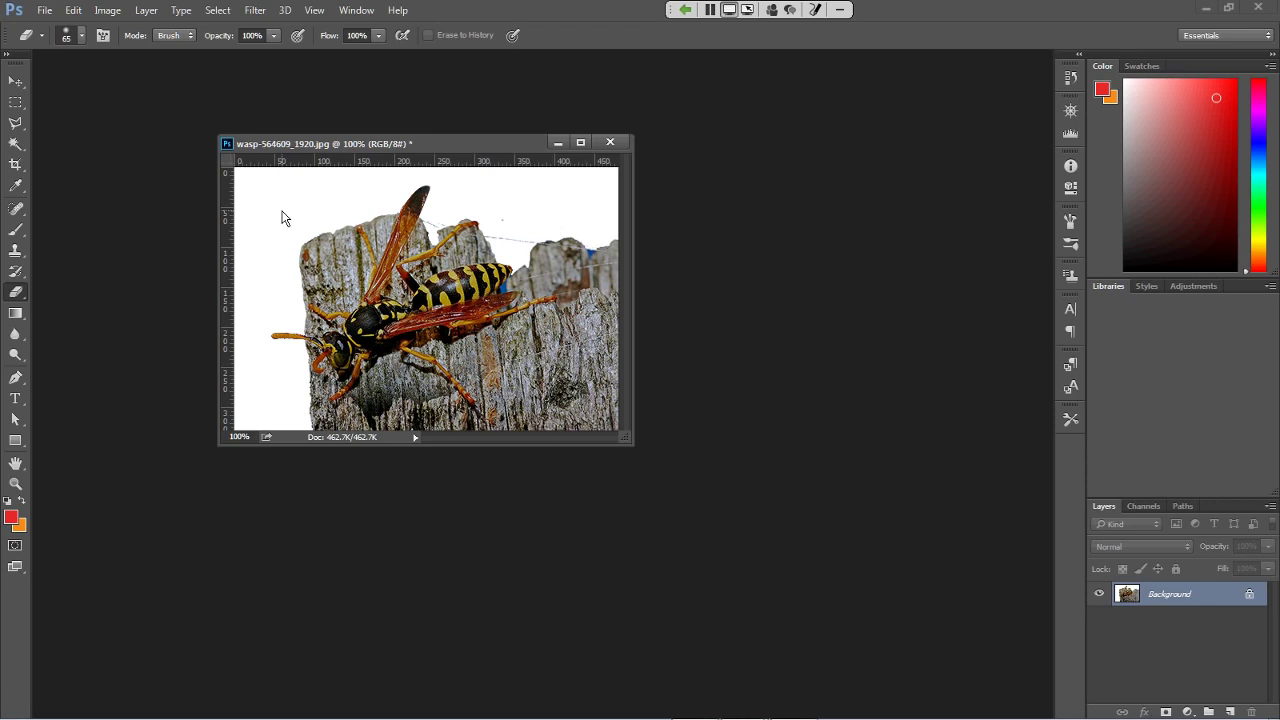
pyautogui.click(83, 38)
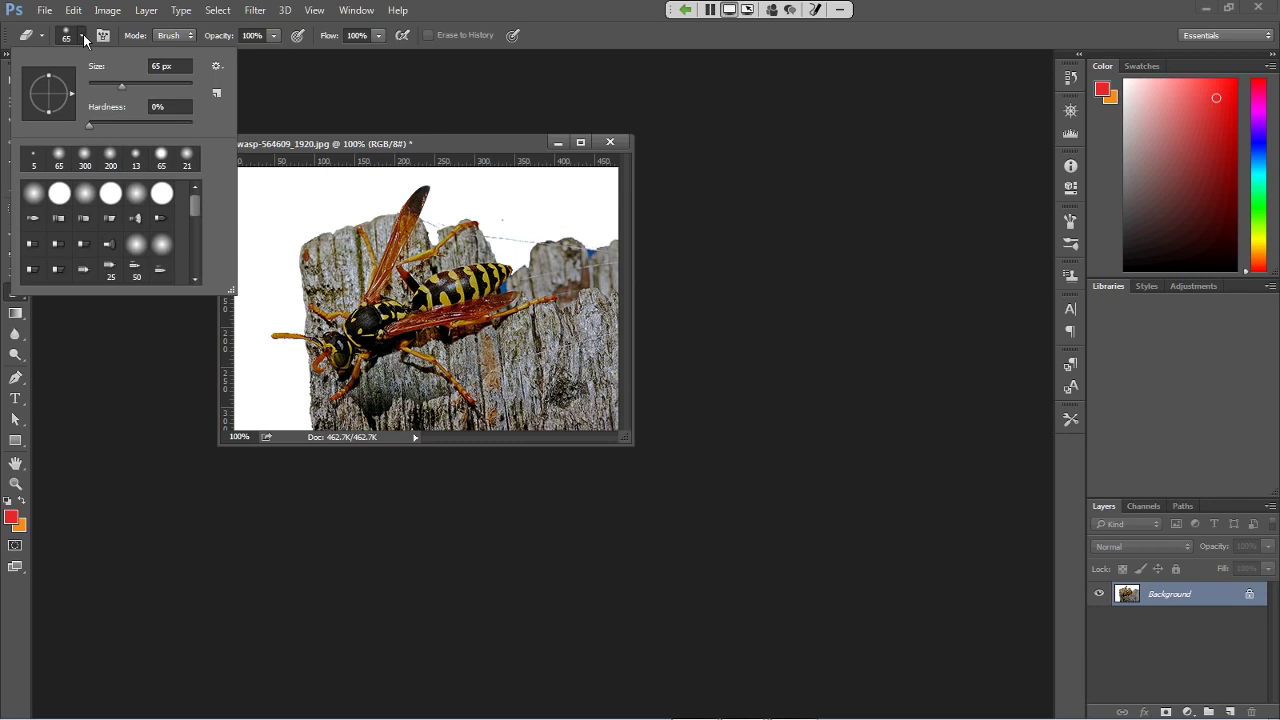
pyautogui.doubleClick(161, 62)
pyautogui.write('20')
pyautogui.press('Return')
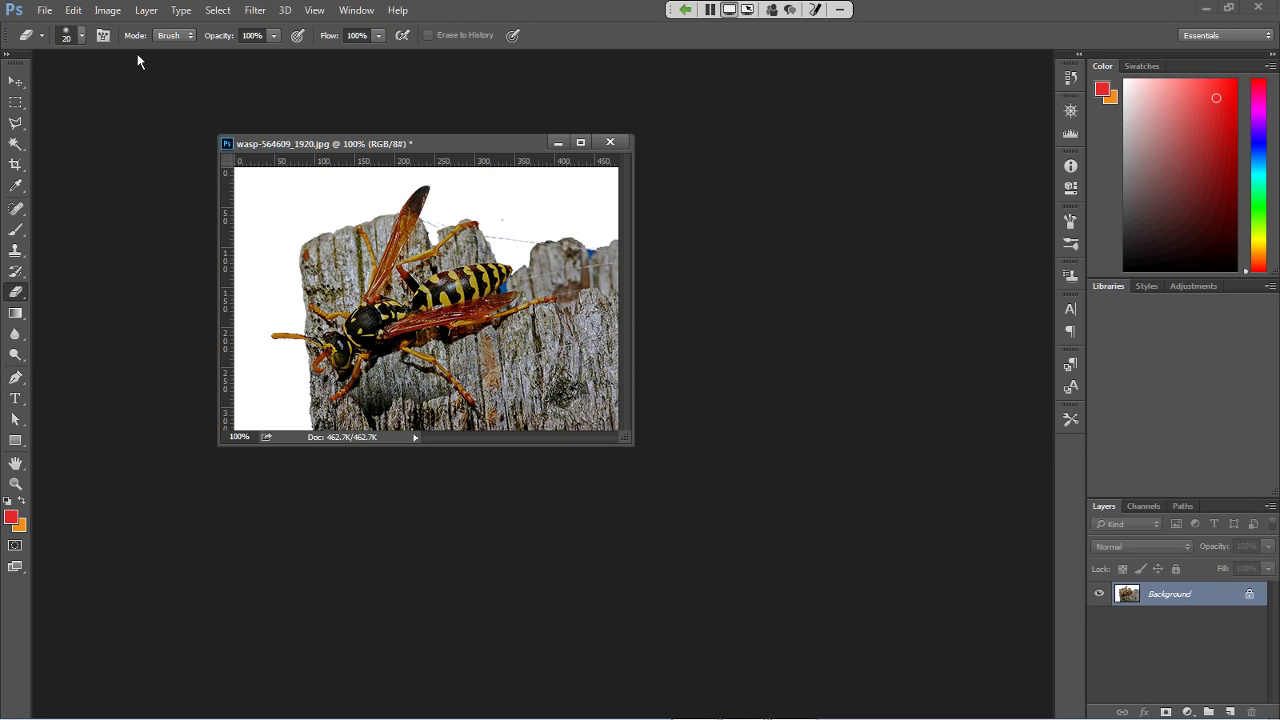
pyautogui.click(495, 237)
pyautogui.hotkey('ctrl', 'z')
pyautogui.click(22, 528)
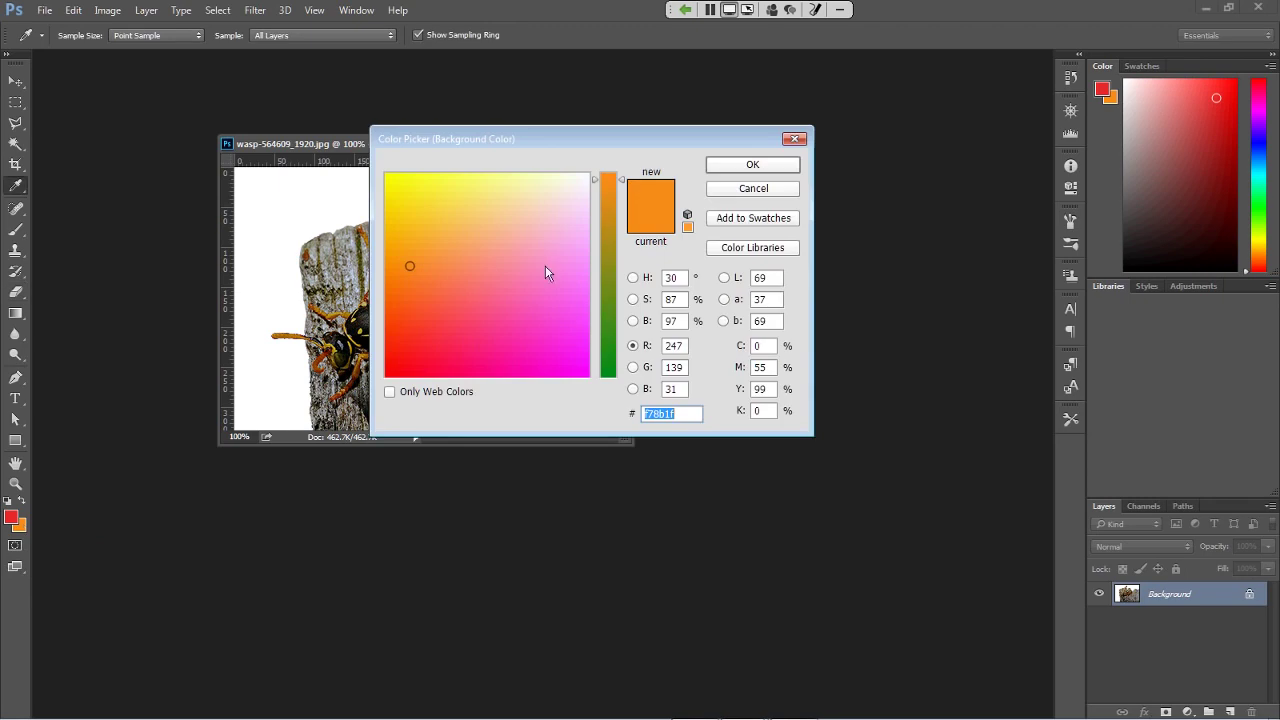
pyautogui.click(760, 187)
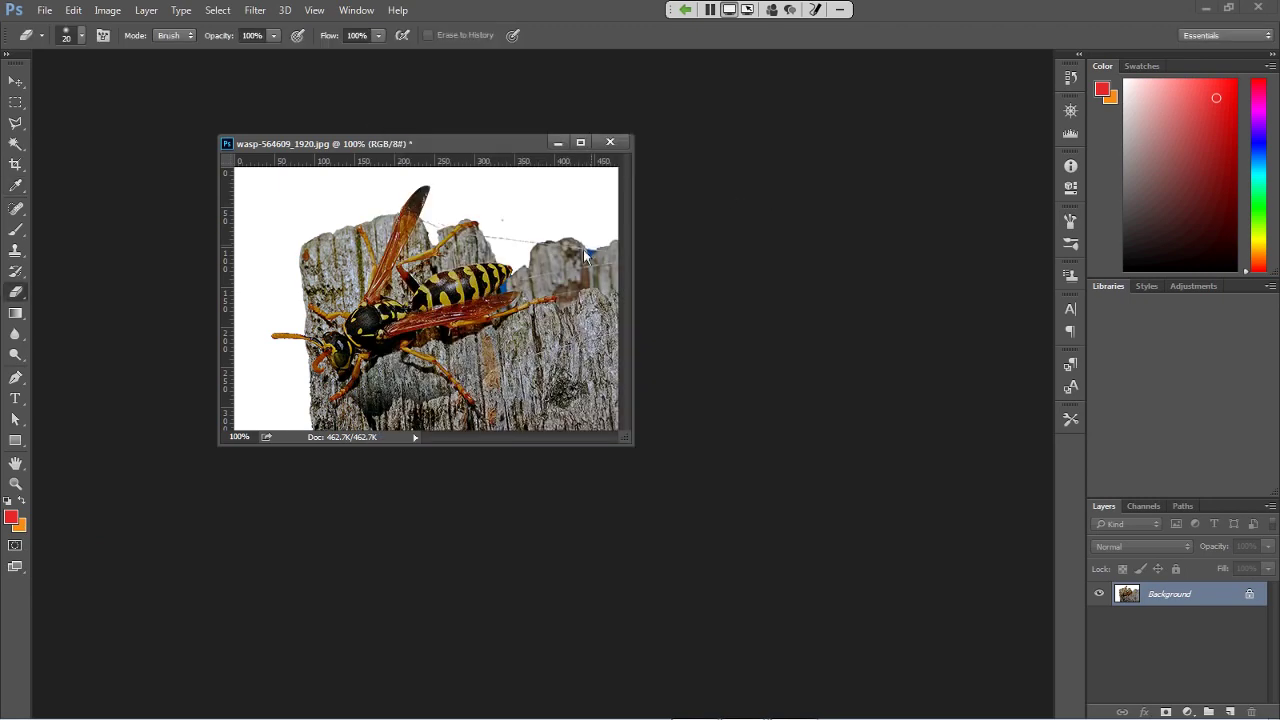
# Set the background color to pure white (ffffff) and erase the thin line and specks left in the sky
pyautogui.click(23, 532)
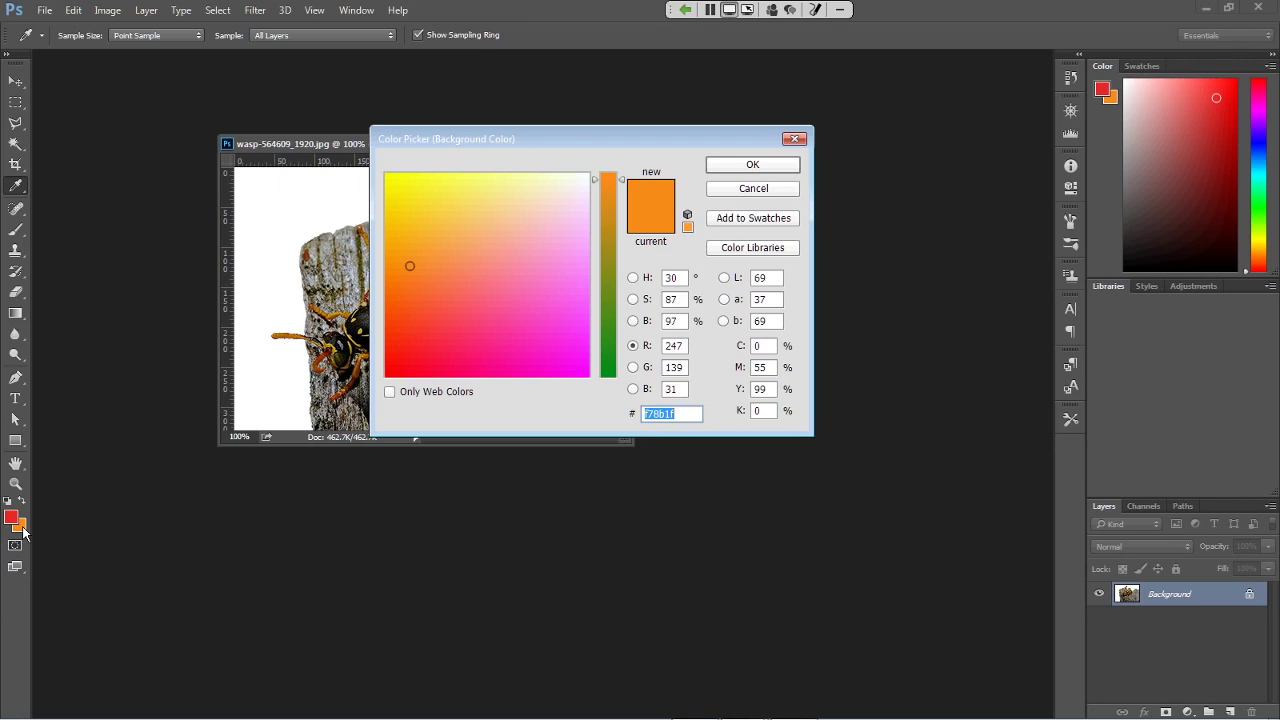
pyautogui.click(559, 199)
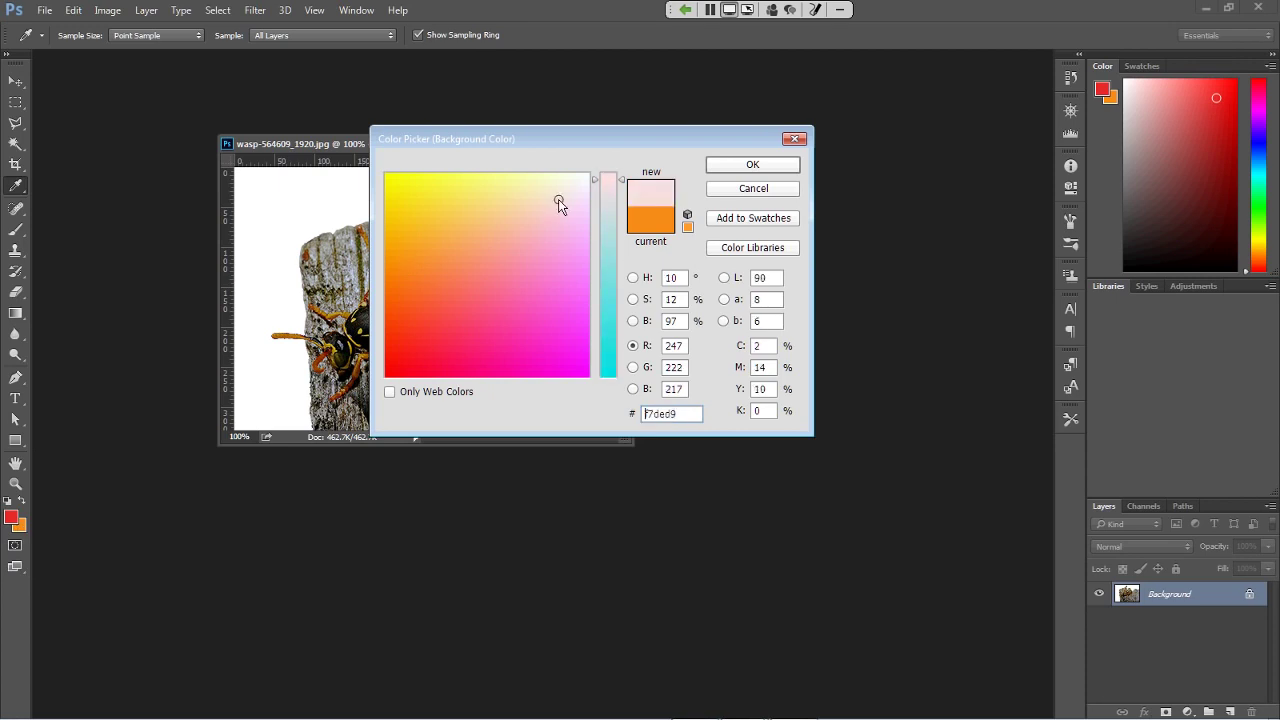
pyautogui.moveTo(558, 199); pyautogui.dragTo(595, 172)
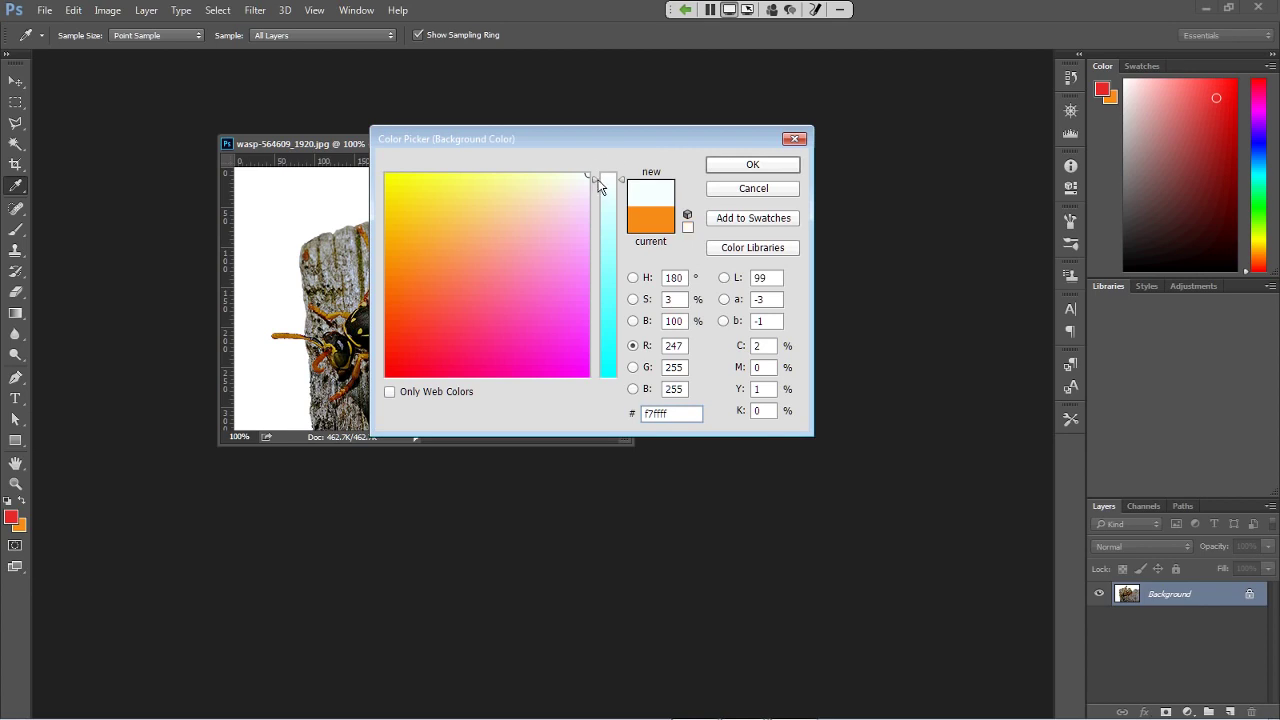
pyautogui.click(596, 178)
pyautogui.click(735, 170)
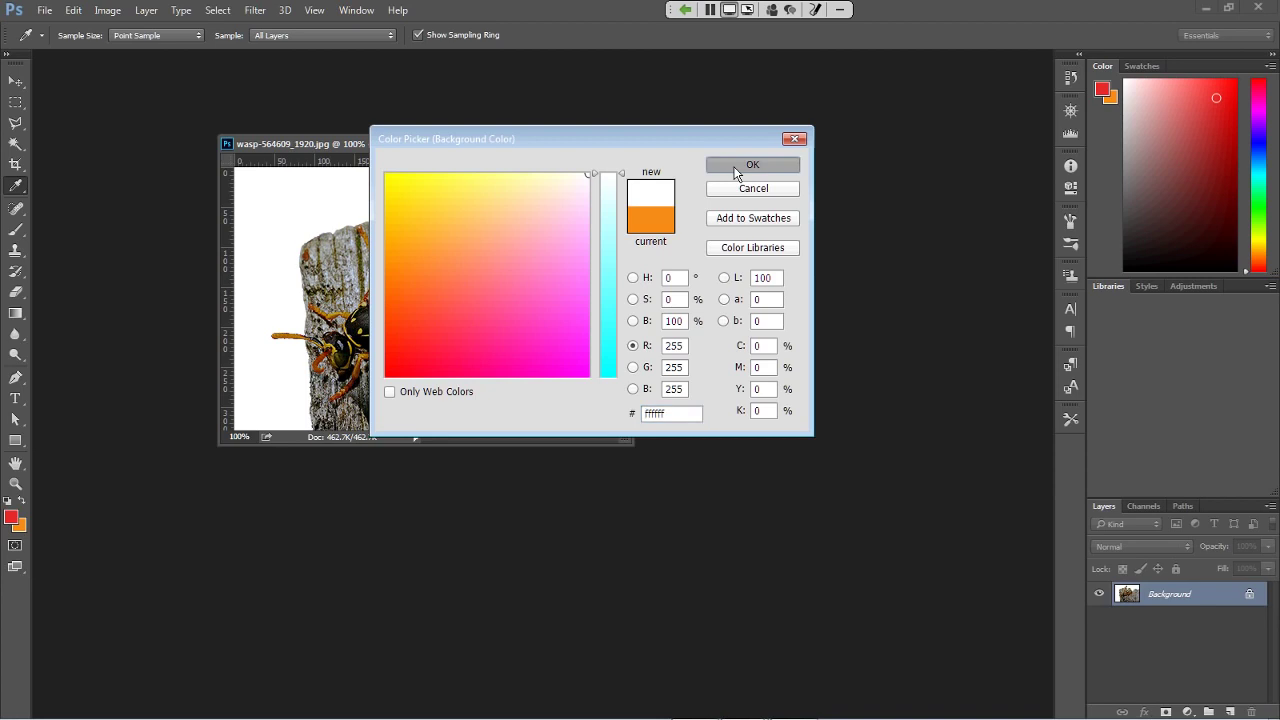
pyautogui.press('e')
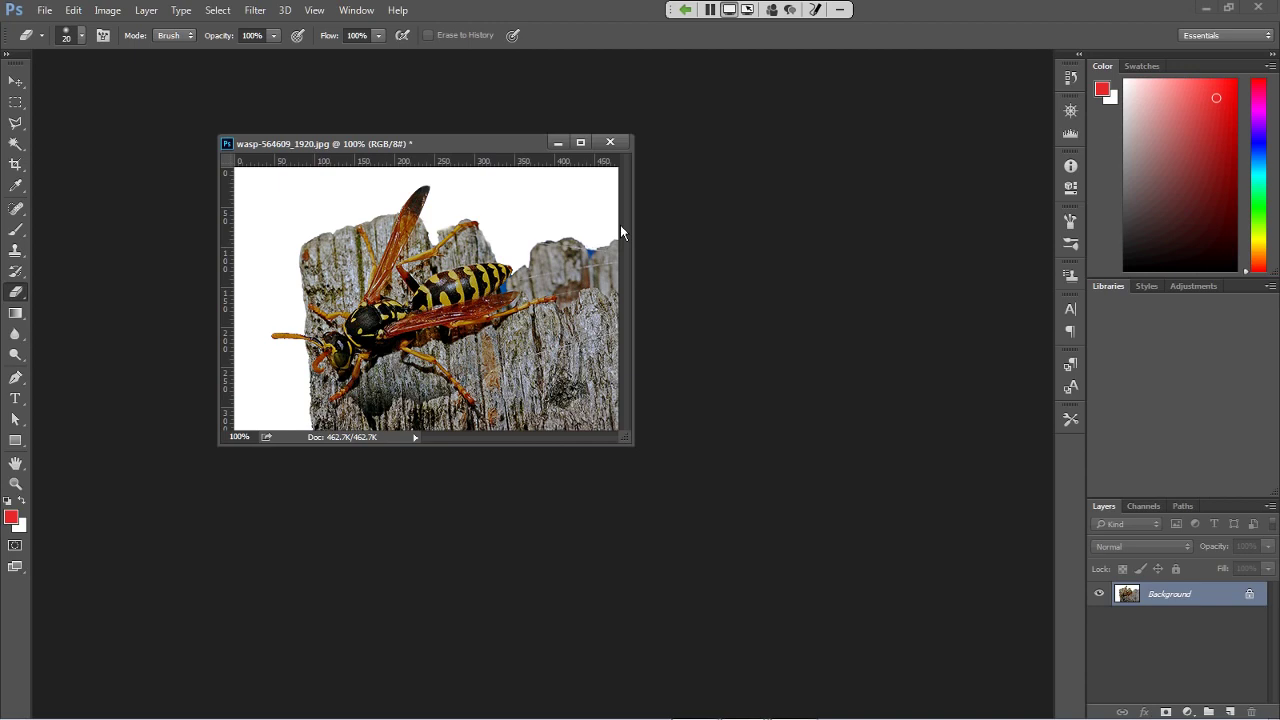
# Review the wasp photo's edit history and revert to the Deselect state, before the eraser strokes
pyautogui.click(1067, 78)
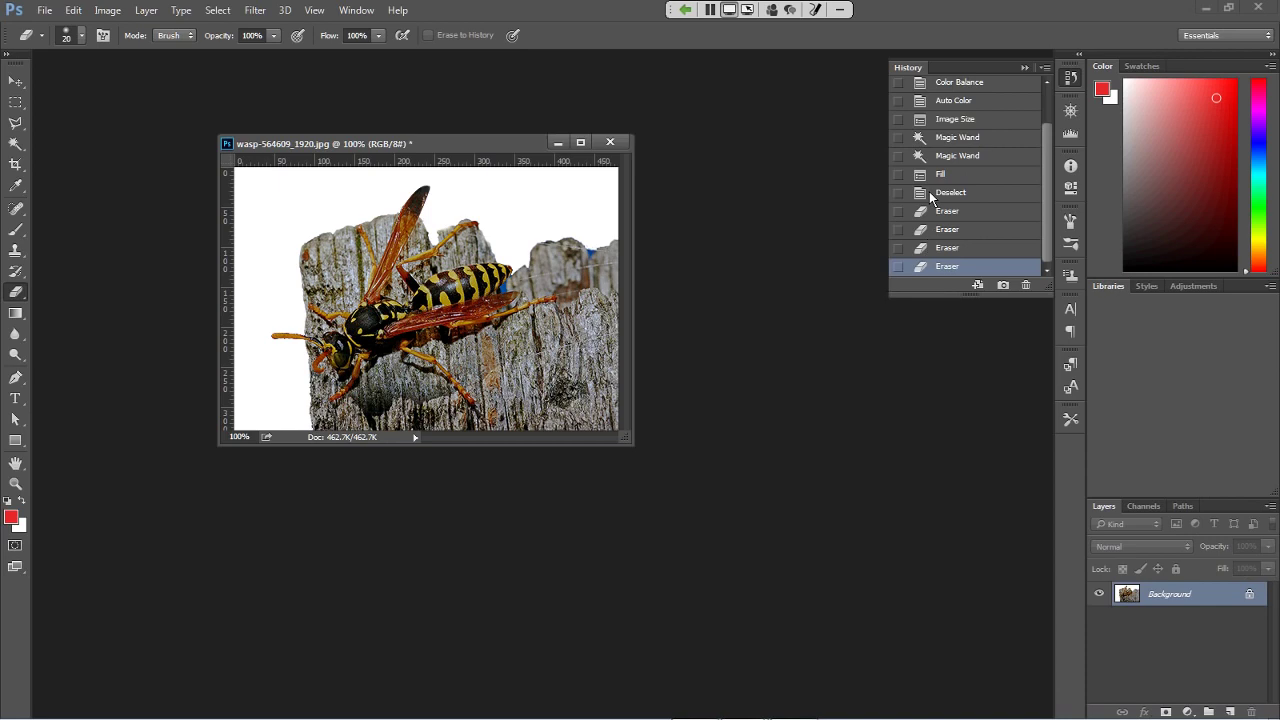
pyautogui.scroll(3, 929, 191)
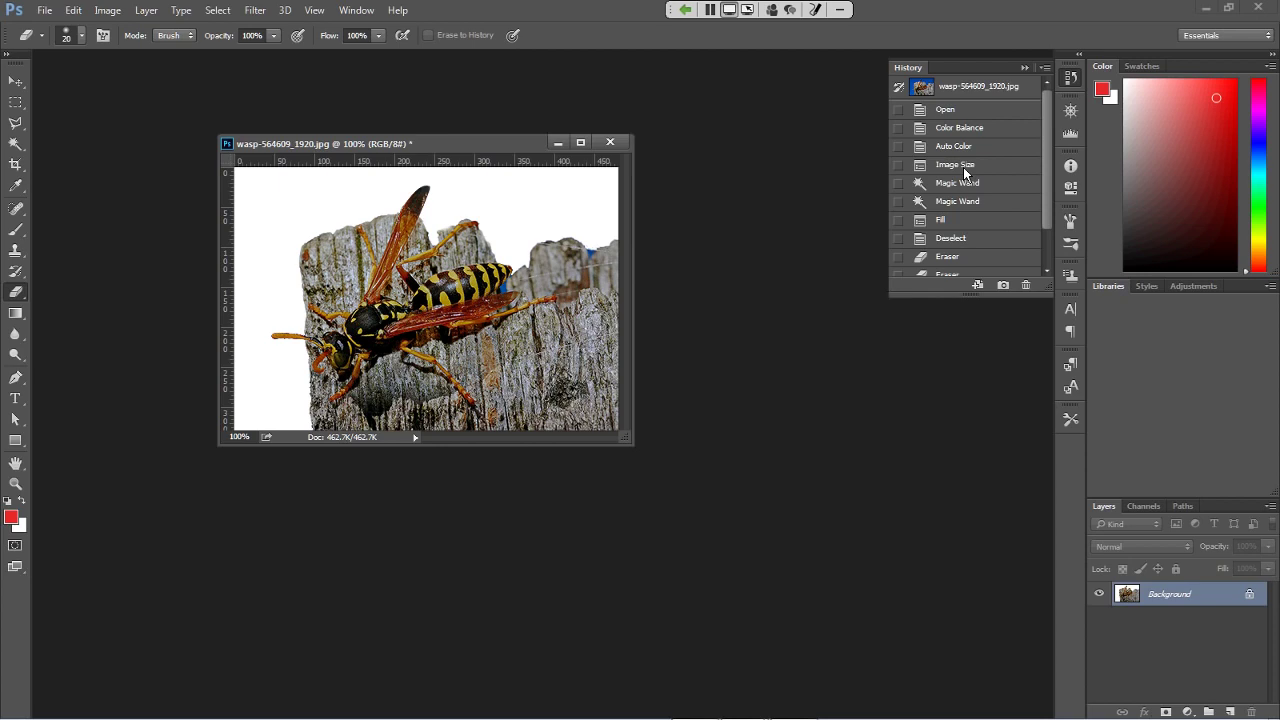
pyautogui.moveTo(1048, 215); pyautogui.dragTo(1046, 251)
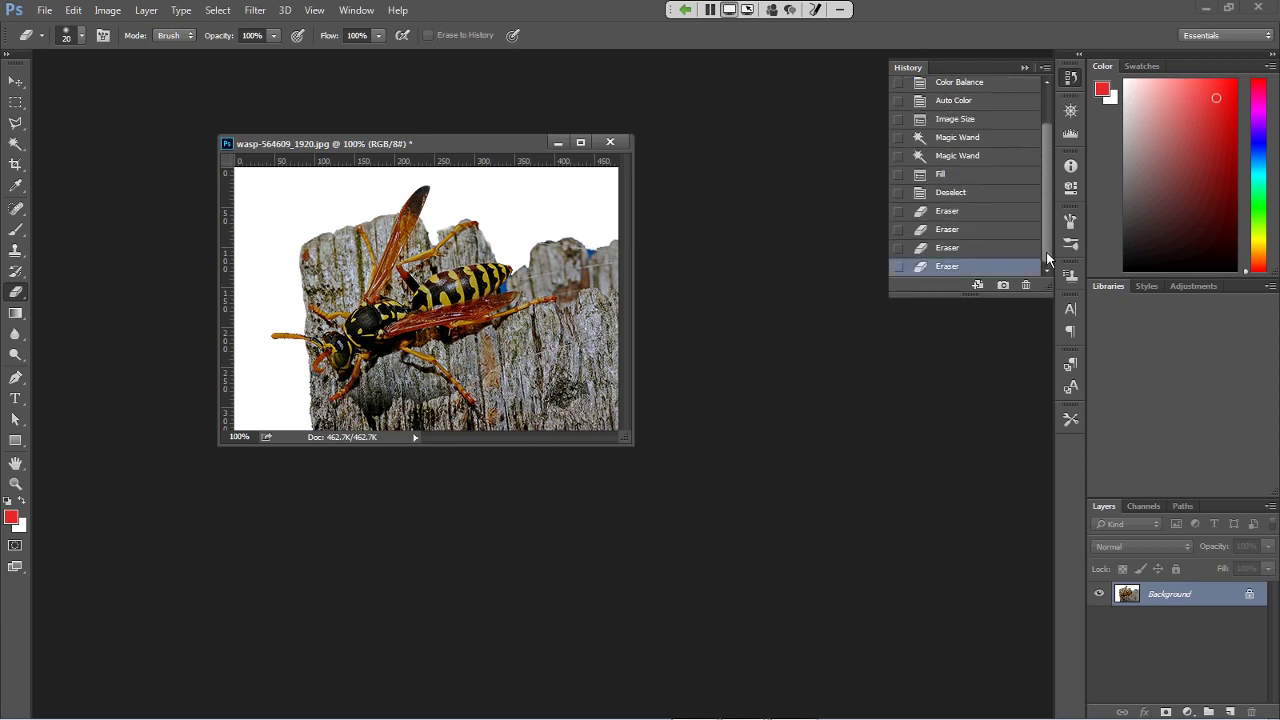
pyautogui.click(949, 192)
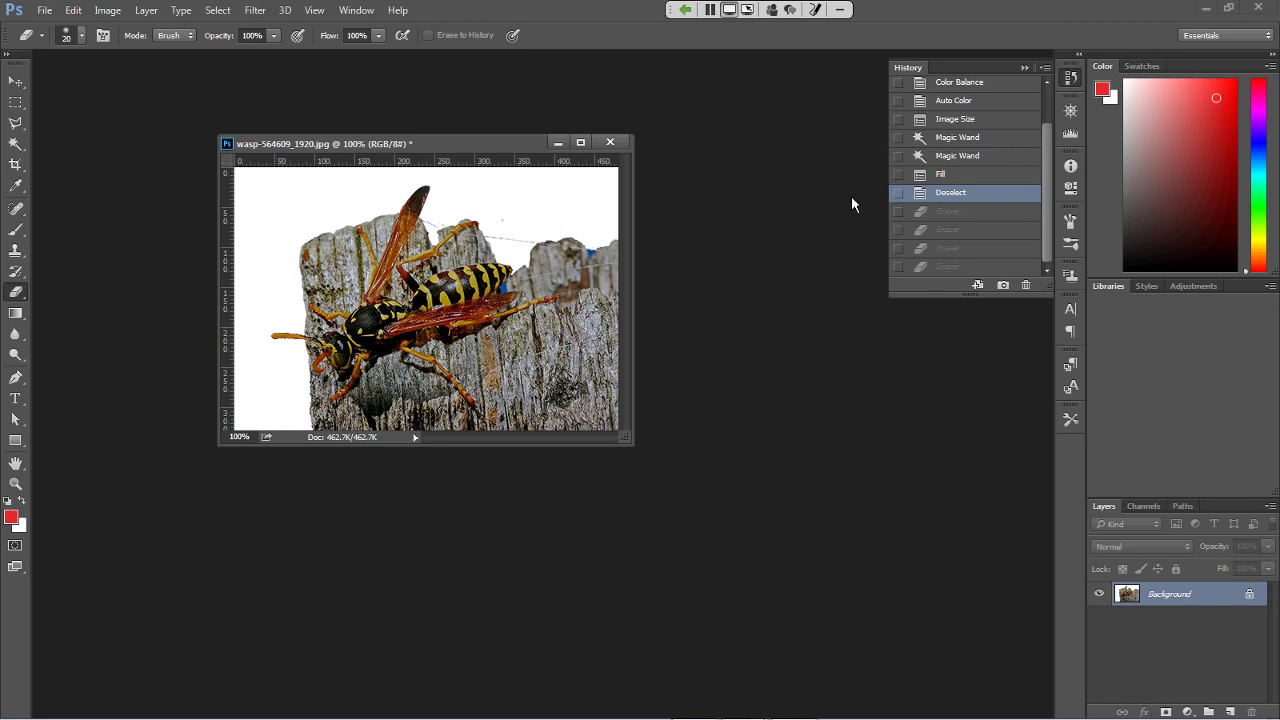
# Close the wasp photo without saving and open camera-820018.jpg from the 2015-12-10 Photoshop folder
pyautogui.click(610, 143)
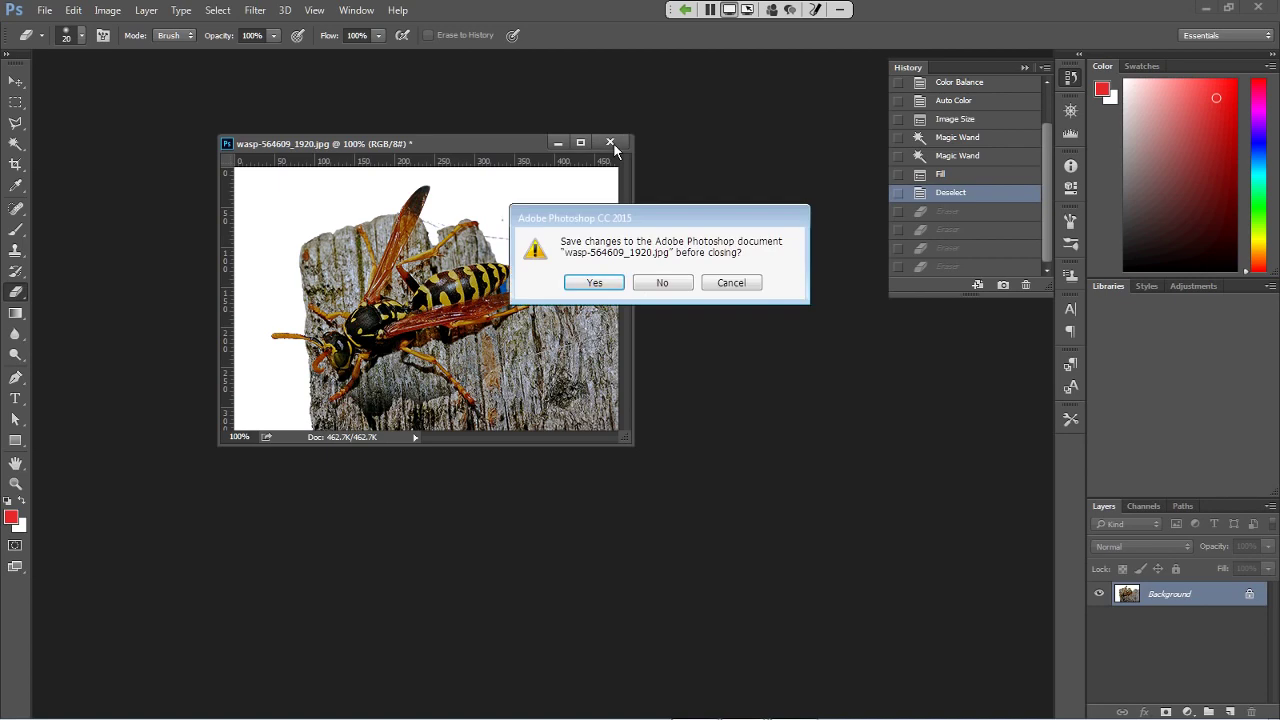
pyautogui.click(664, 283)
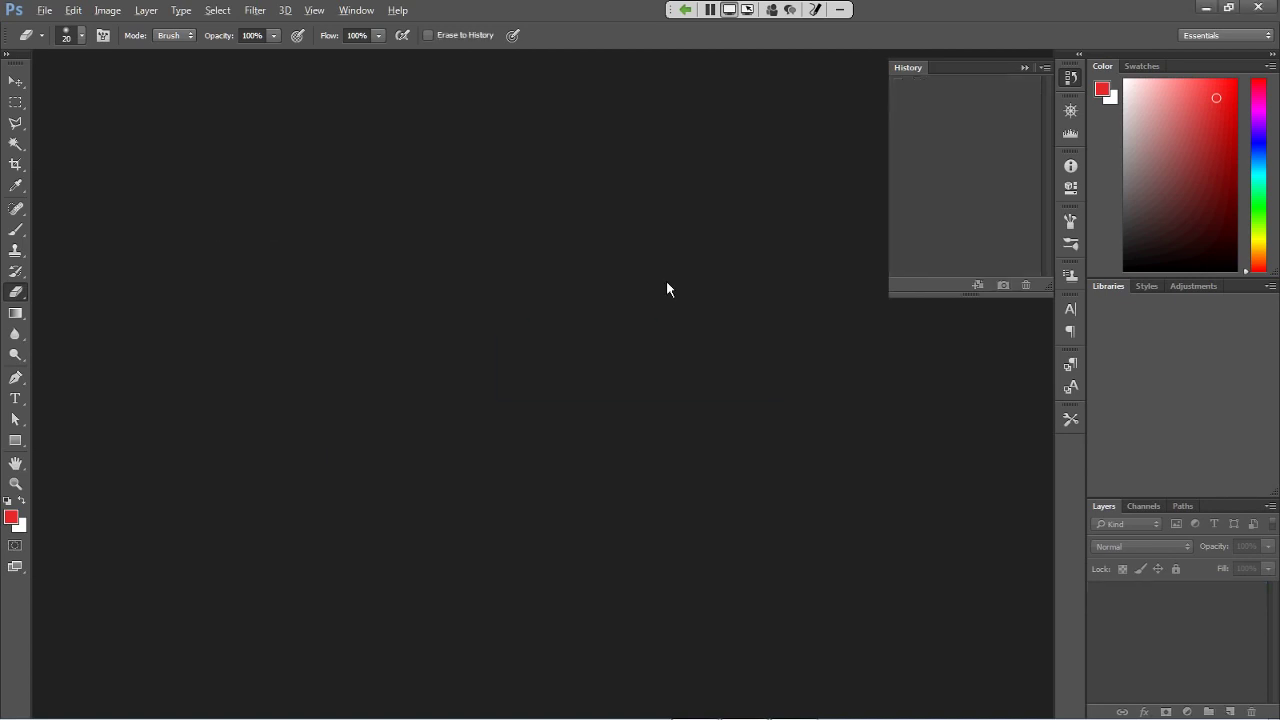
pyautogui.hotkey('alt', 'Tab')
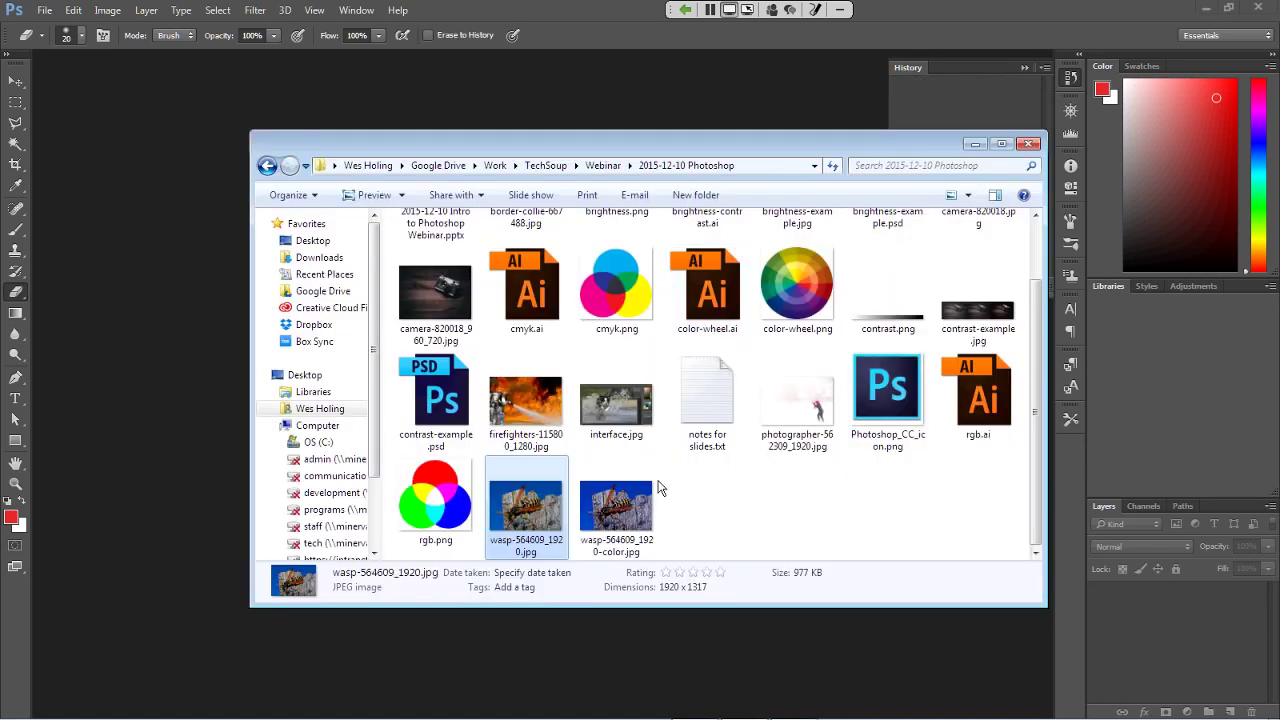
pyautogui.click(438, 288)
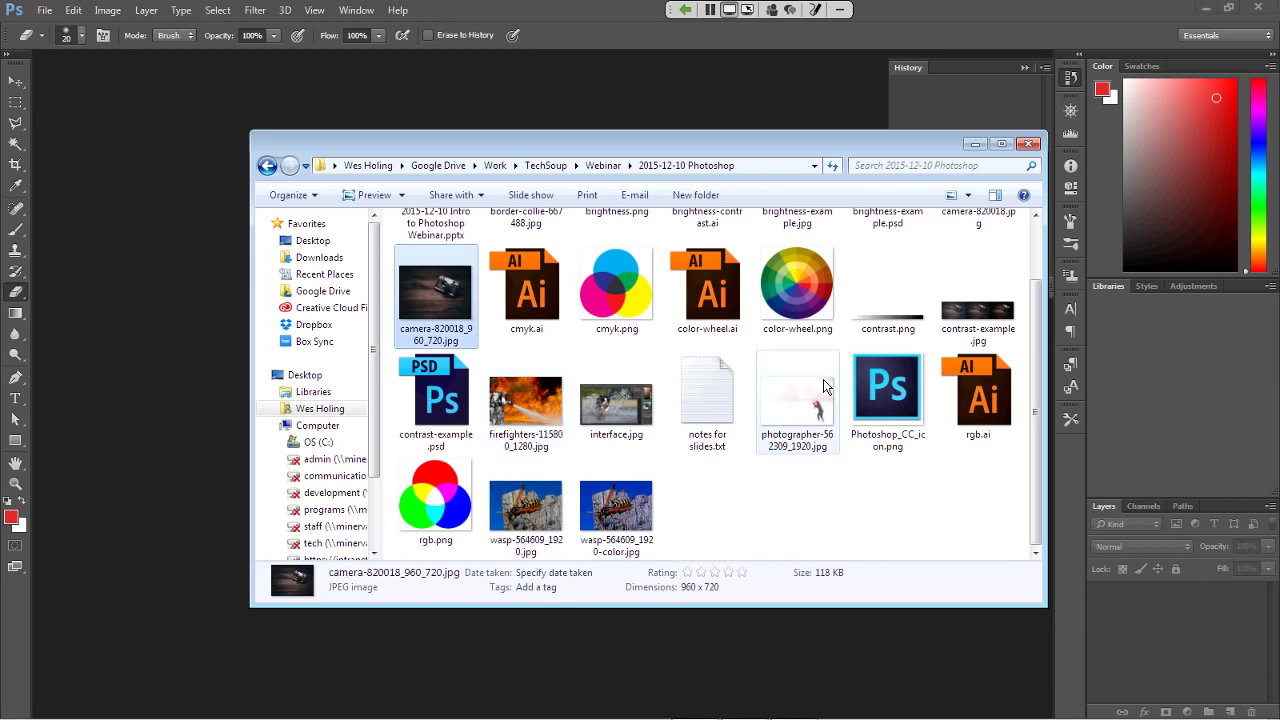
pyautogui.scroll(1, 700, 380)
pyautogui.moveTo(978, 262); pyautogui.dragTo(157, 225)
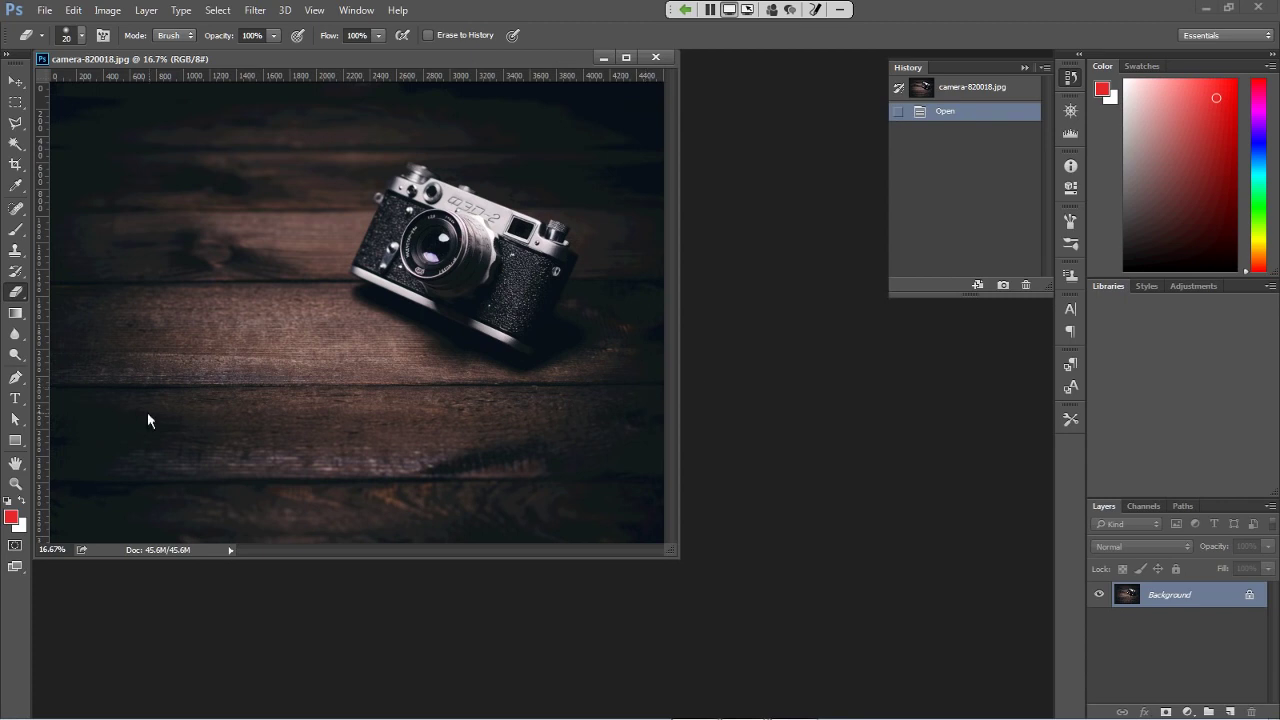
# Activate the Type tool and look through its available fonts, font styles and preset sizes
pyautogui.click(16, 399)
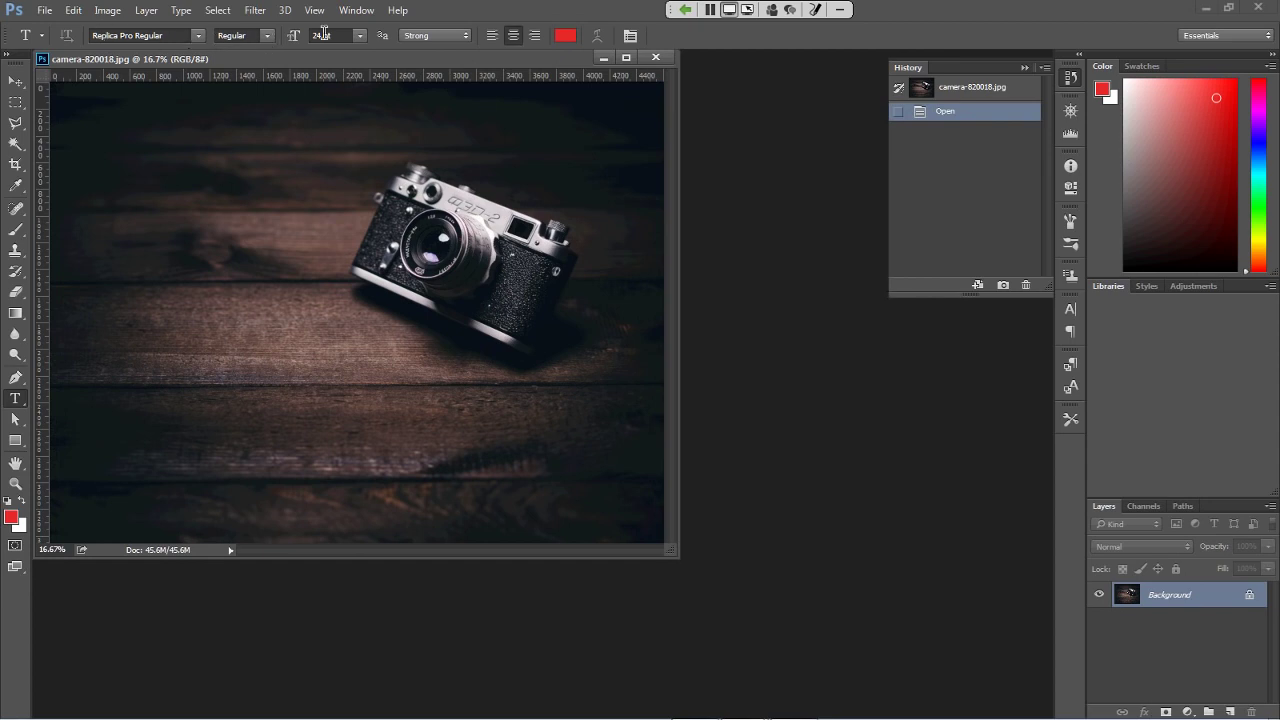
pyautogui.click(197, 37)
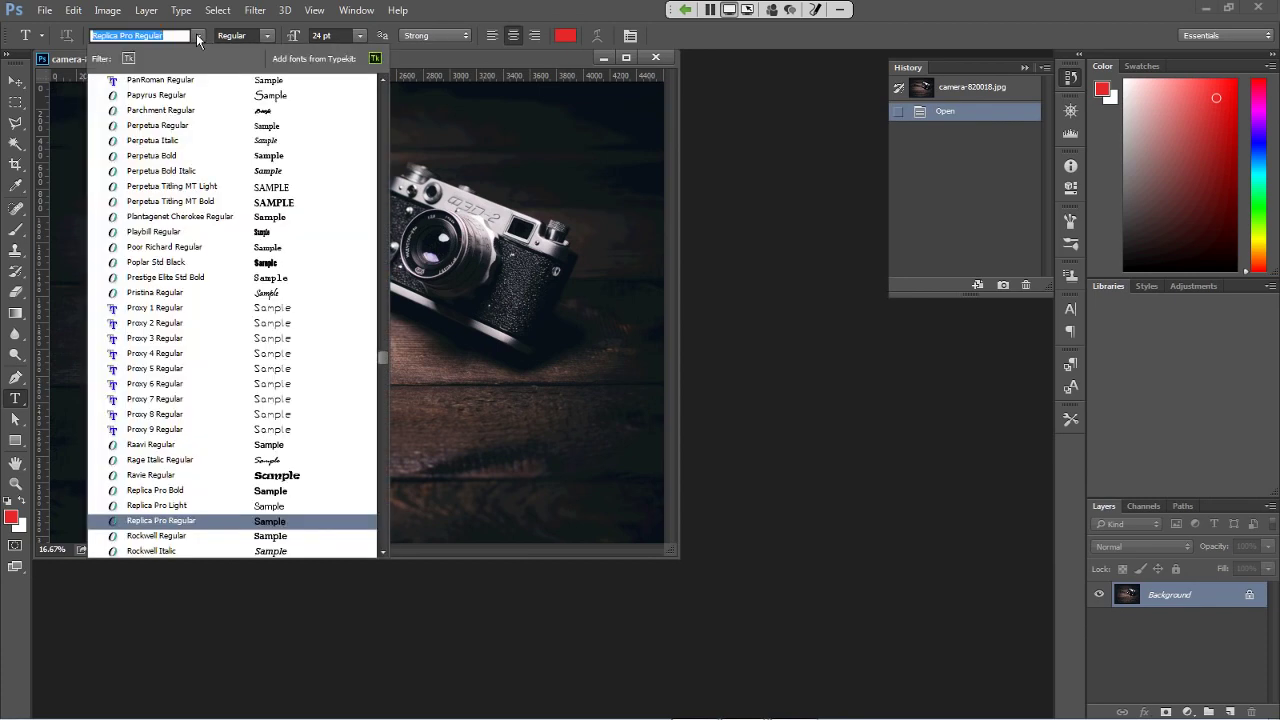
pyautogui.click(197, 37)
pyautogui.click(264, 37)
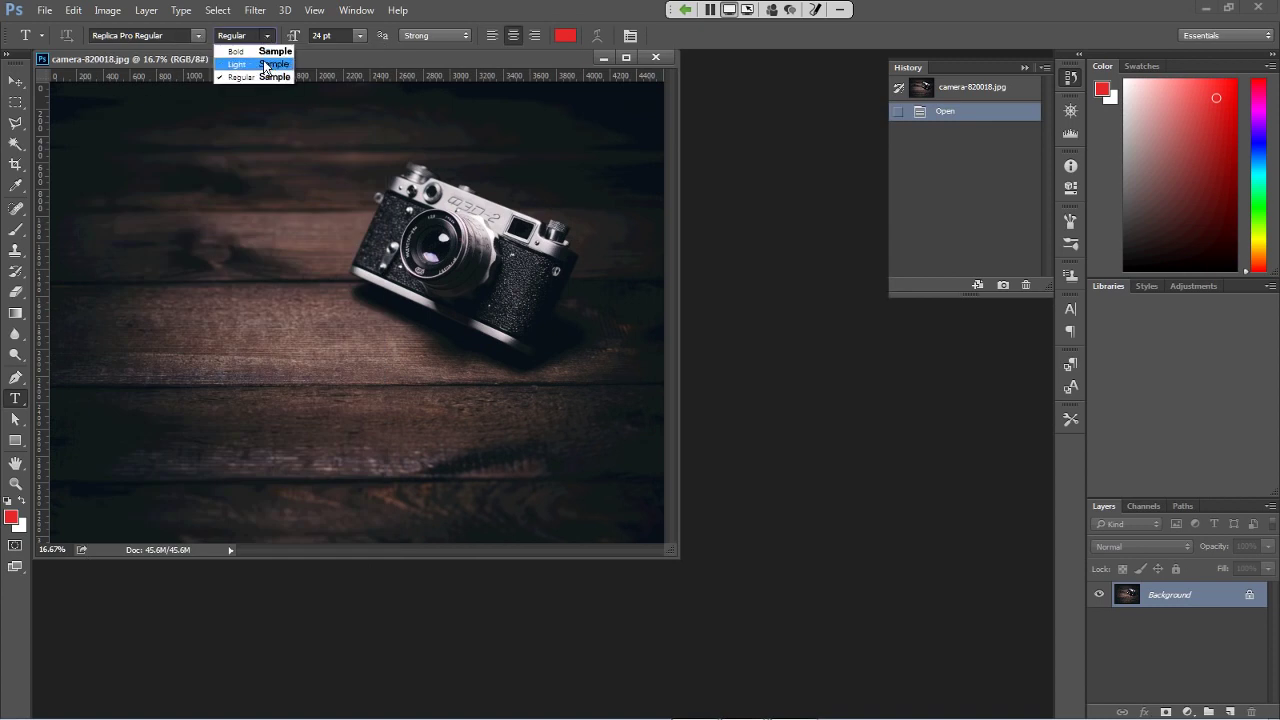
pyautogui.click(356, 43)
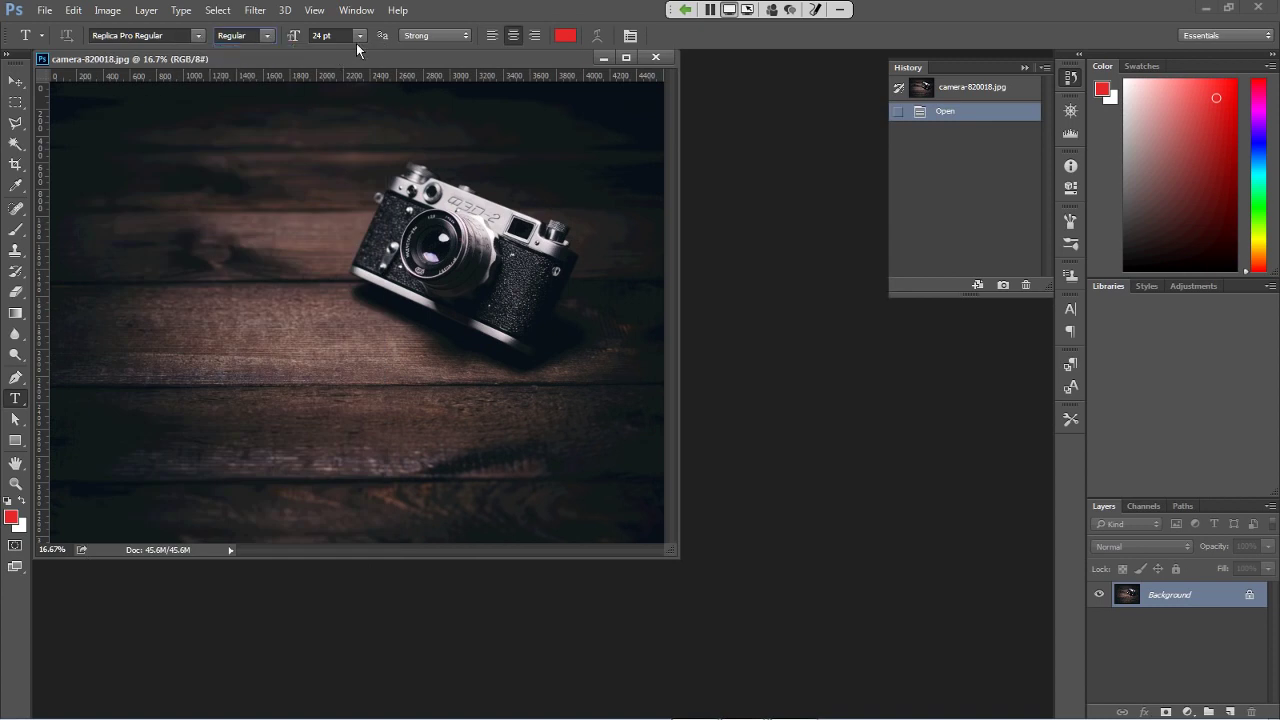
pyautogui.click(360, 41)
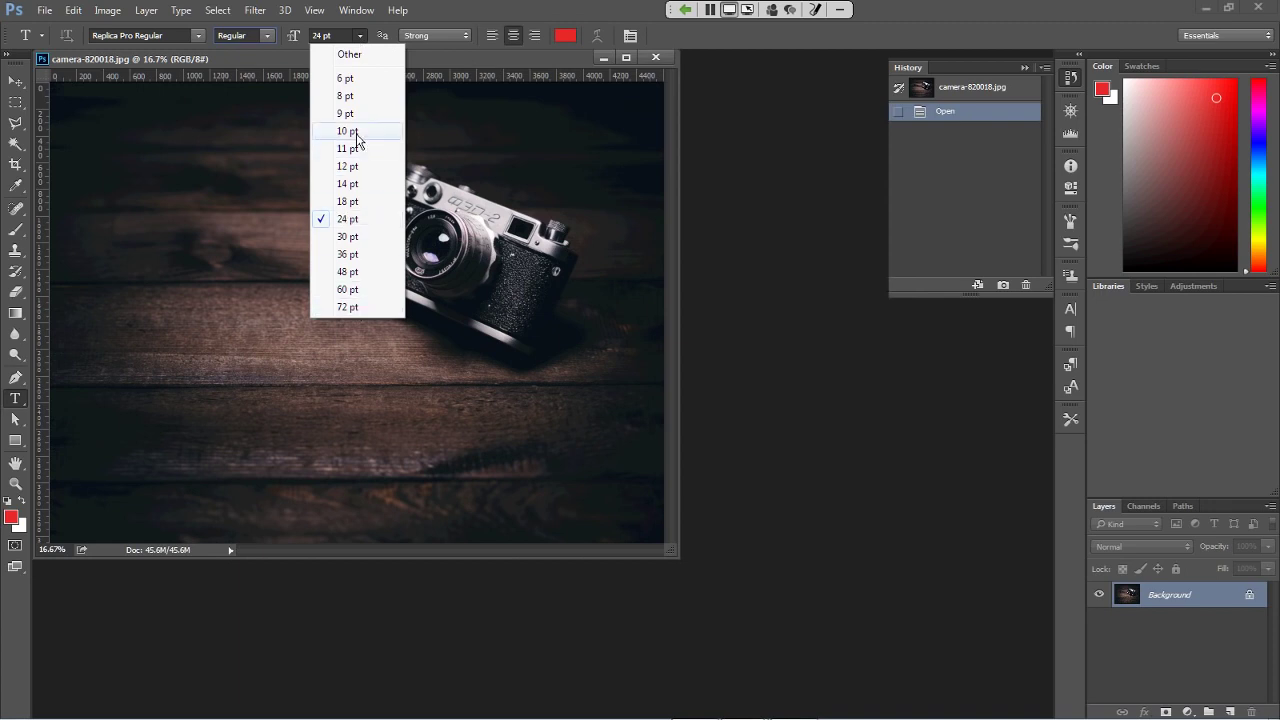
pyautogui.click(441, 8)
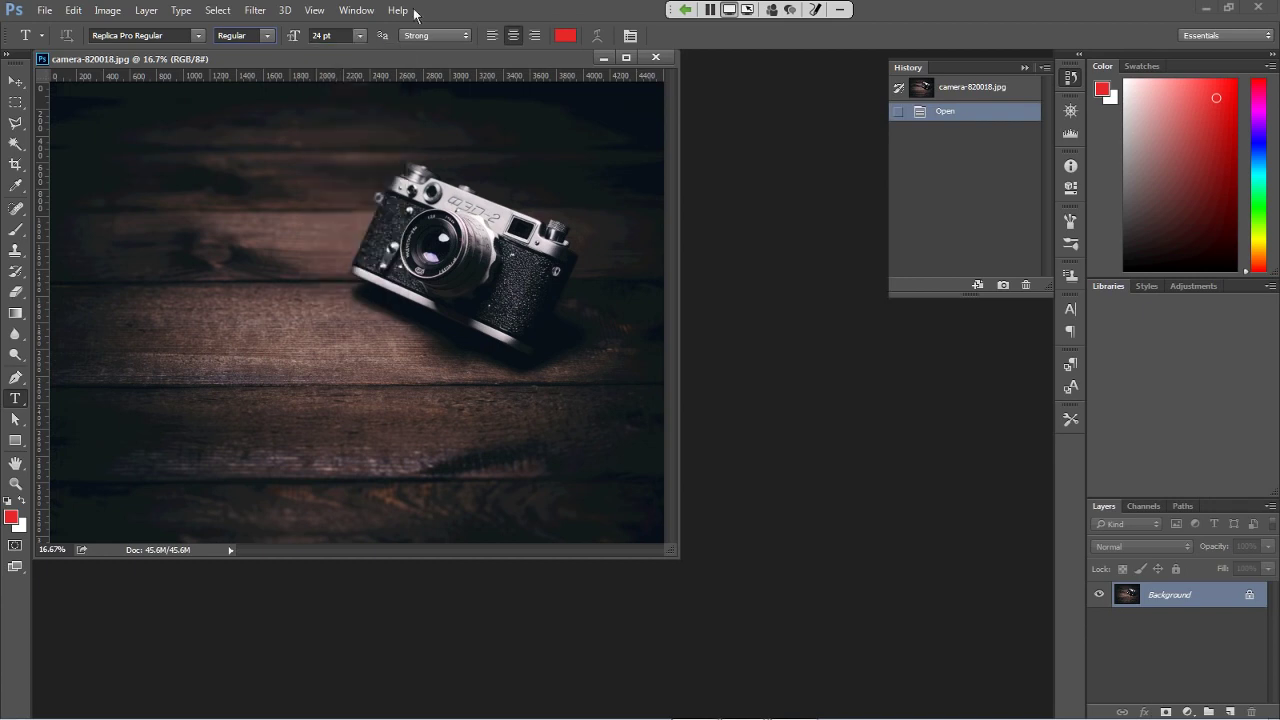
# Set the type to centered alignment, white color and a size of 36 pt
pyautogui.click(512, 38)
pyautogui.click(566, 36)
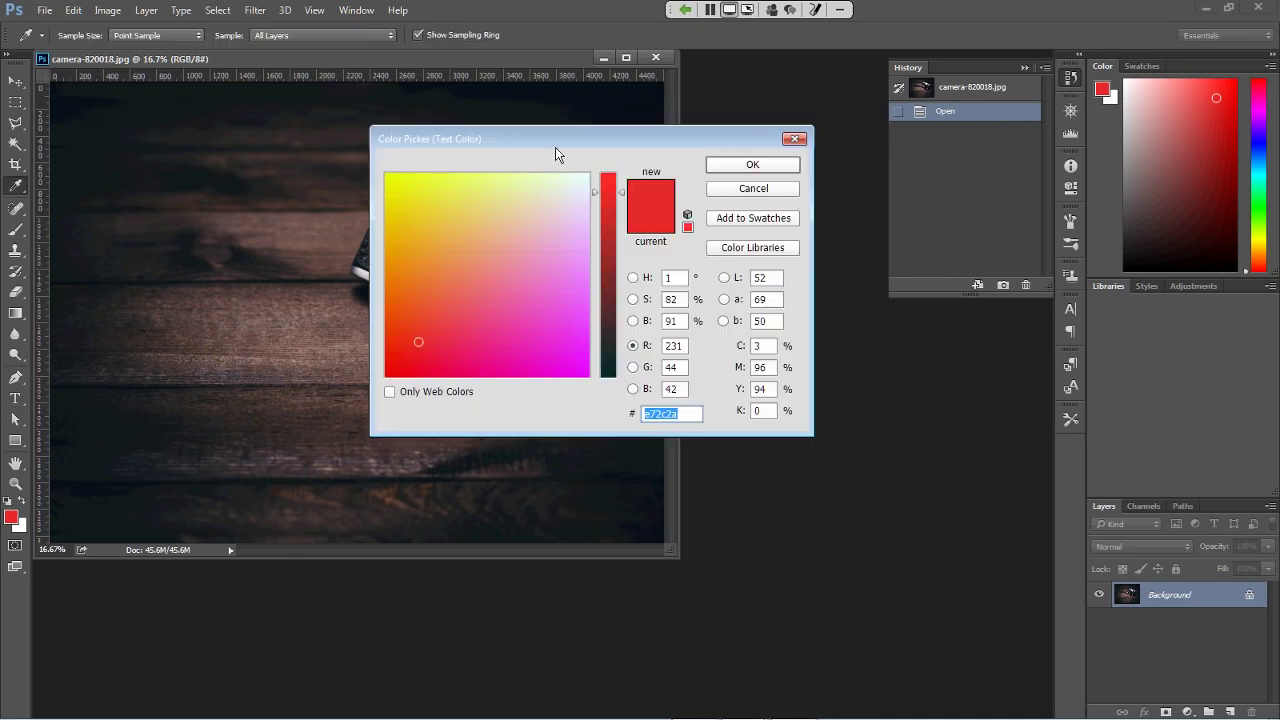
pyautogui.write('ffffff')
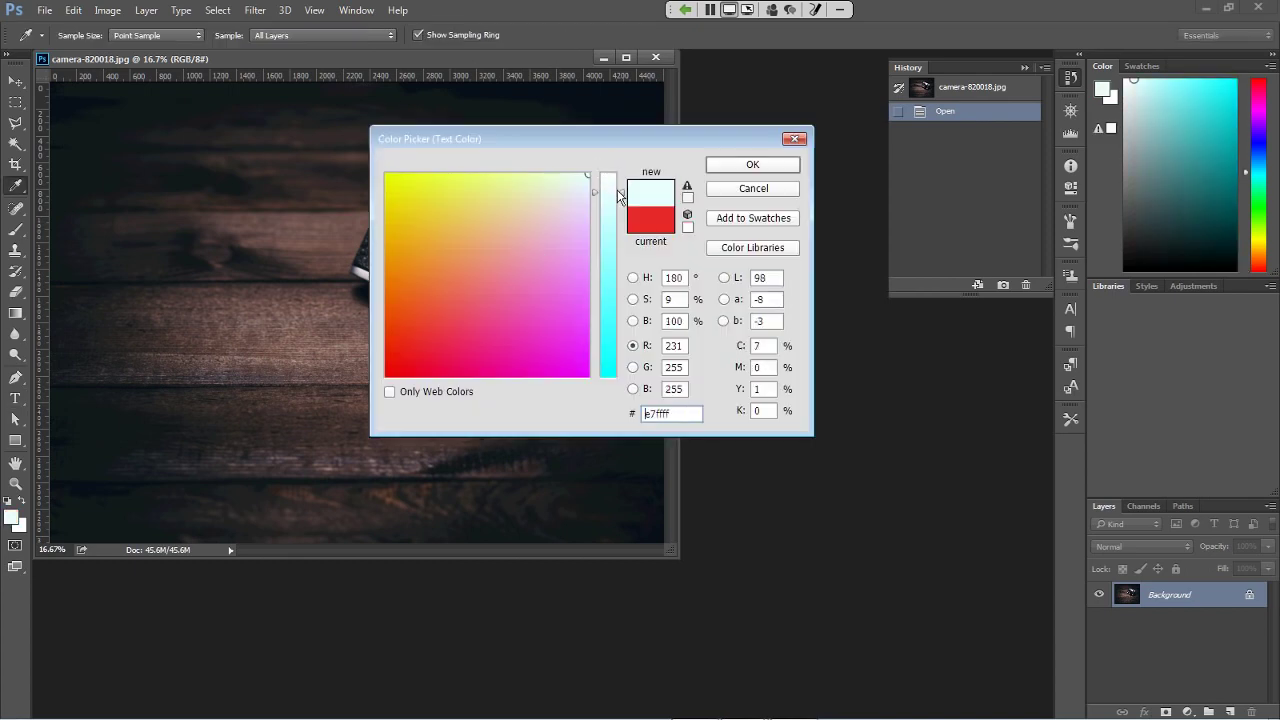
pyautogui.click(752, 165)
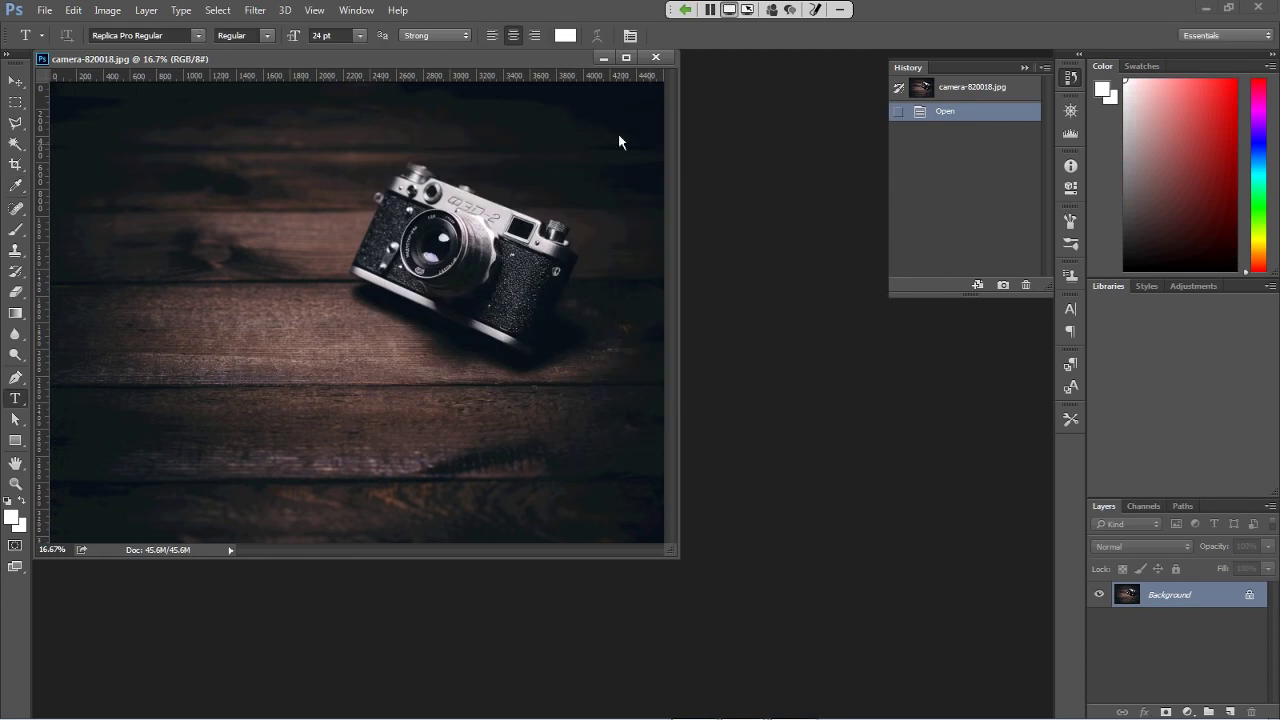
pyautogui.click(358, 37)
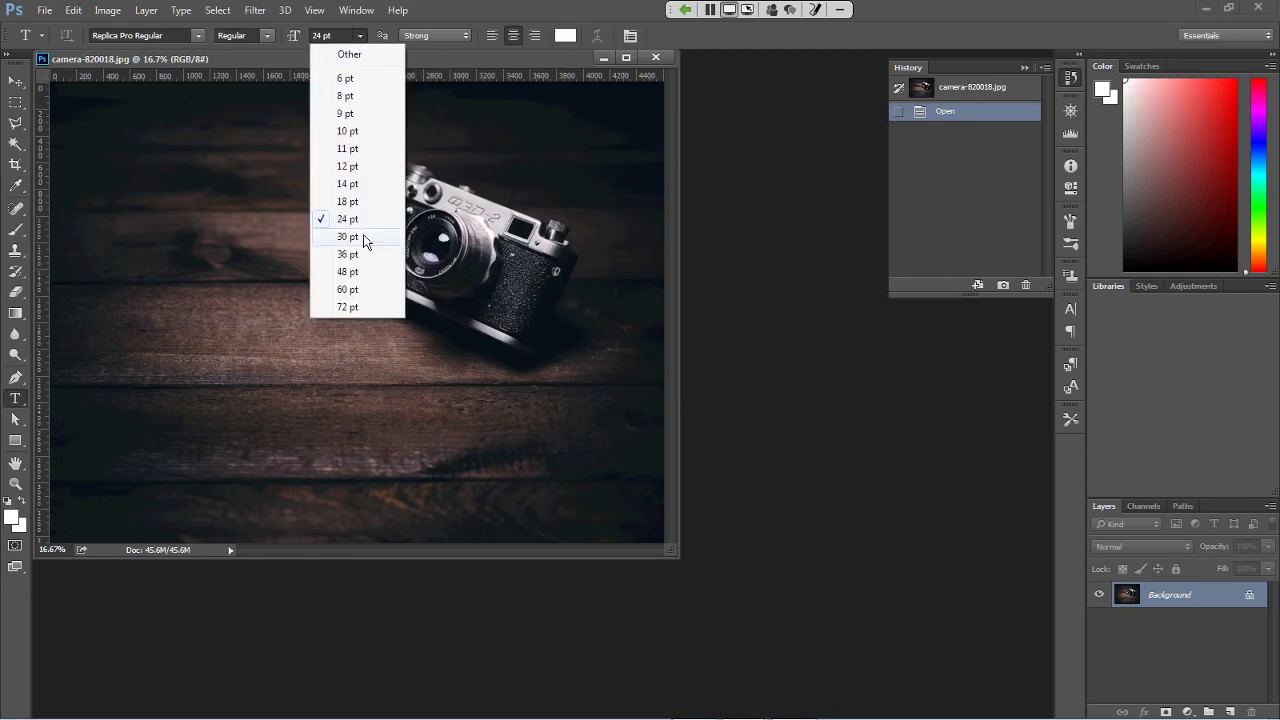
pyautogui.click(363, 236)
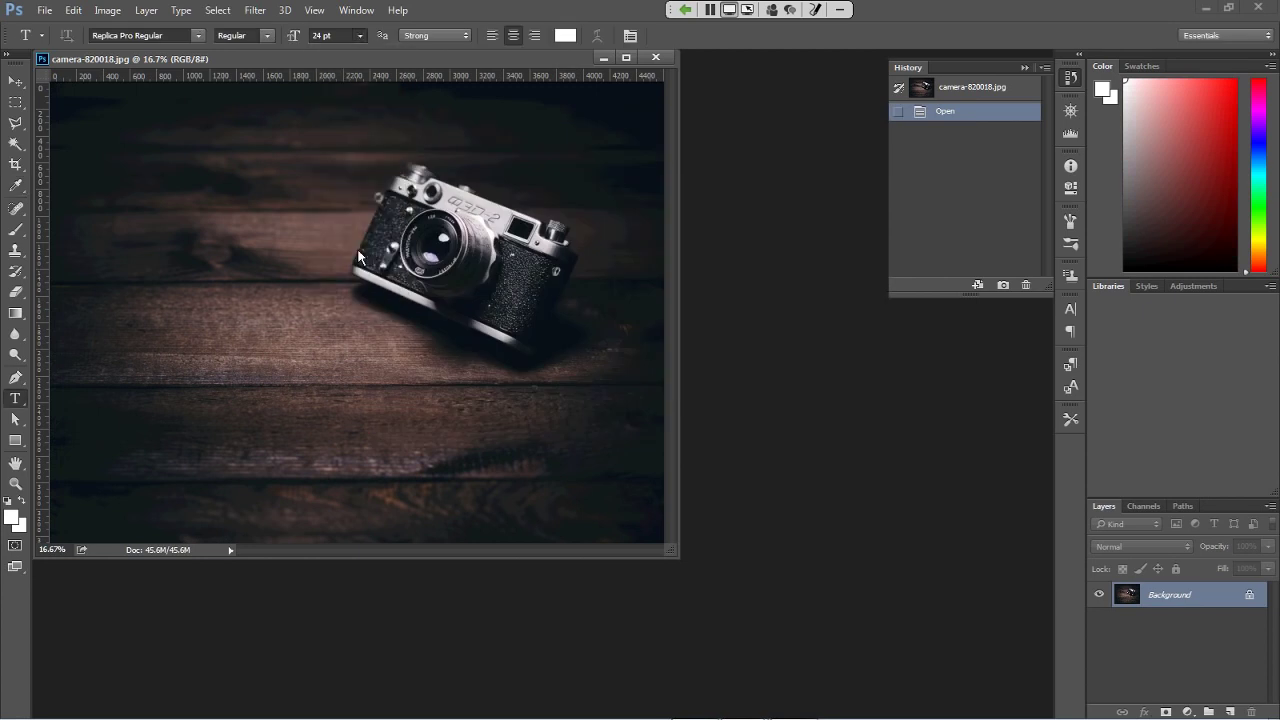
# Add the text "Camera" on the dark planks in the lower-left part of the photo and commit it
pyautogui.click(97, 409)
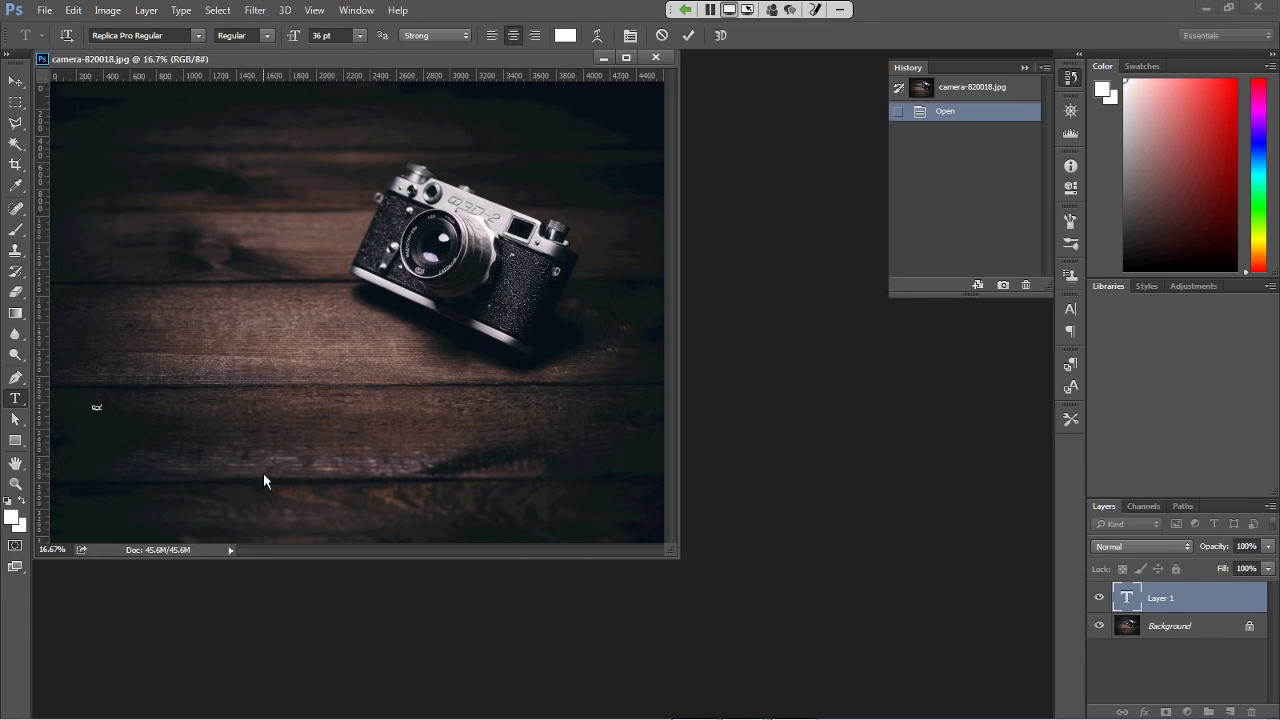
pyautogui.write('al')
pyautogui.hotkey('ctrl', 'Return')
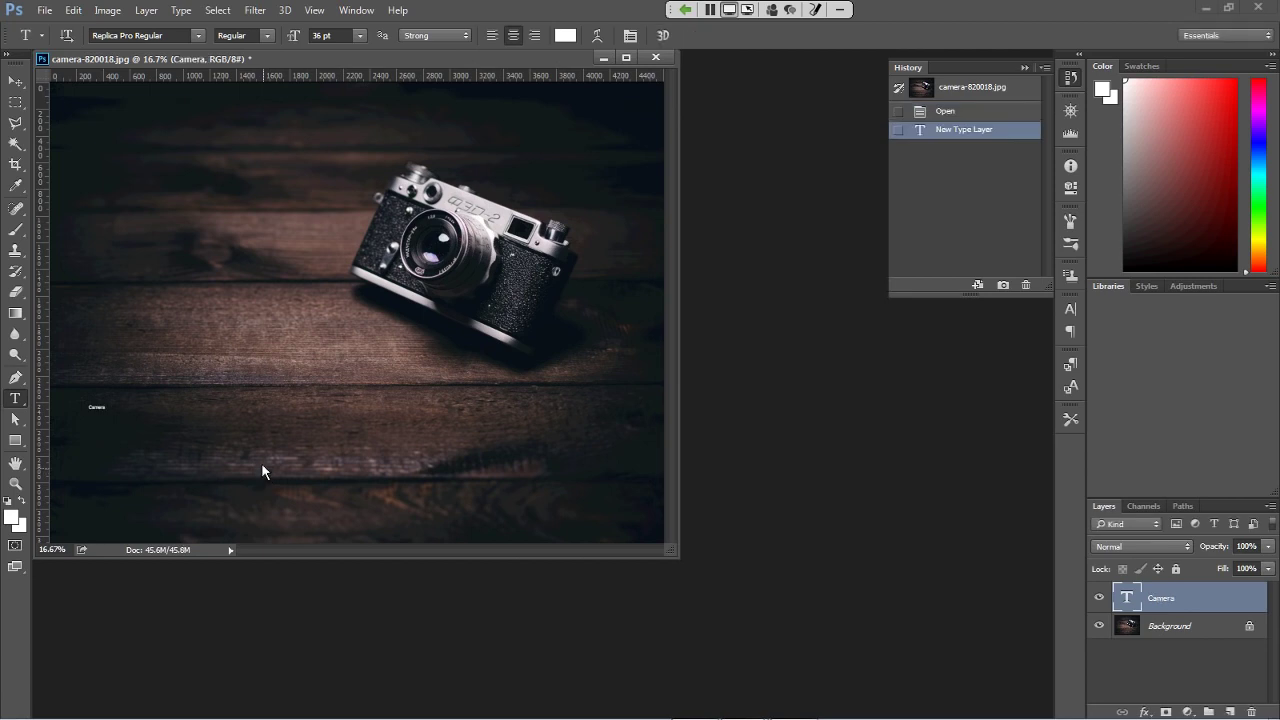
# Set the font size of the Camera text layer to 72 pt
pyautogui.click(1071, 314)
pyautogui.click(957, 343)
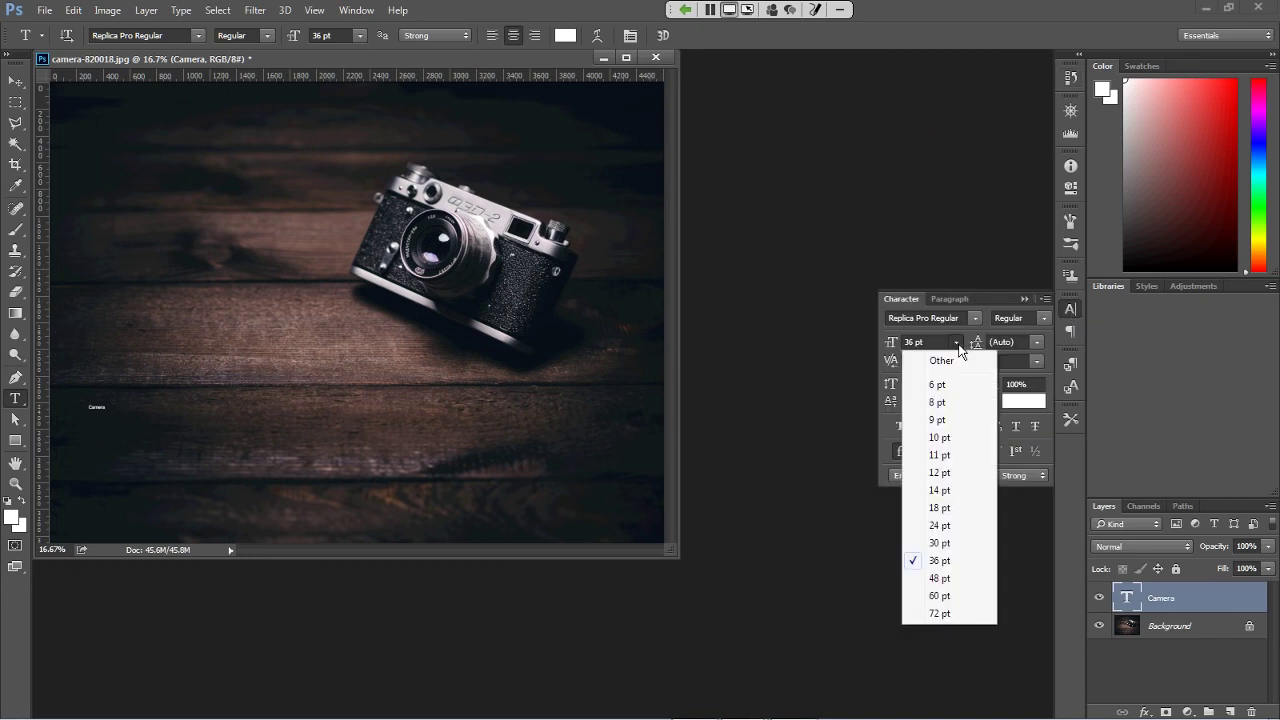
pyautogui.click(957, 618)
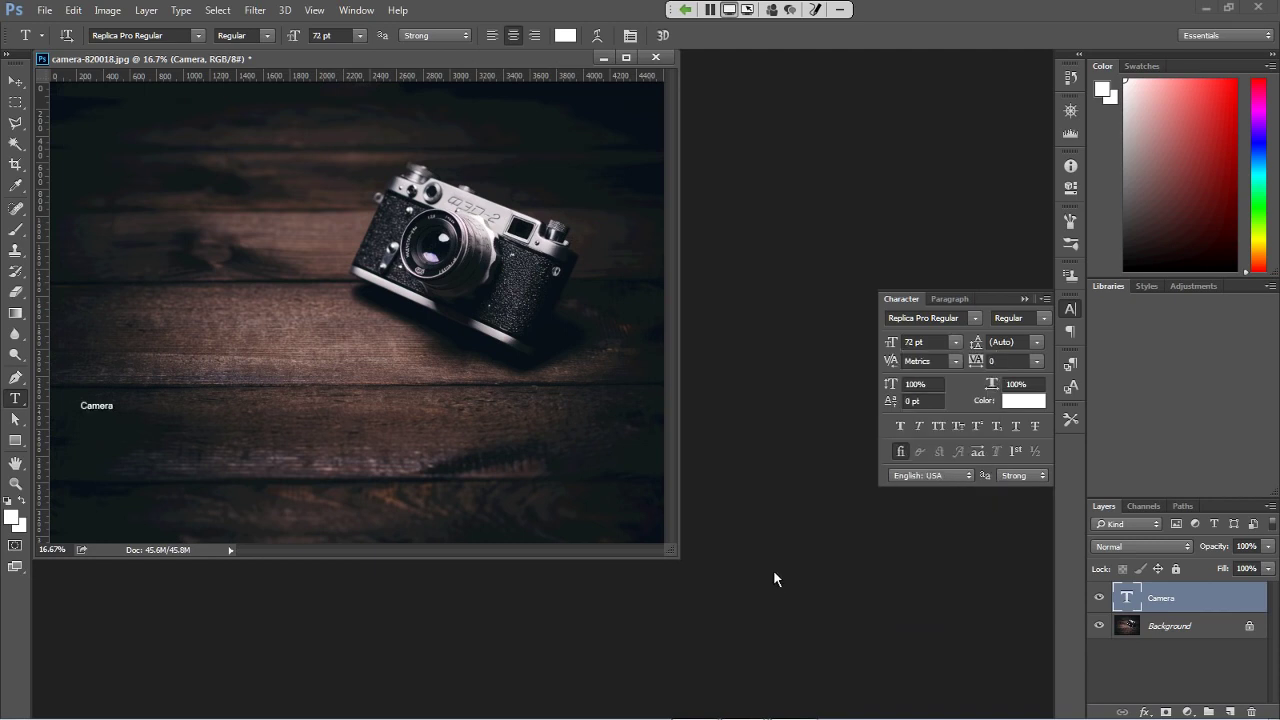
# Enlarge the Camera text beyond the preset sizes by setting its font size to 200 pt
pyautogui.click(956, 342)
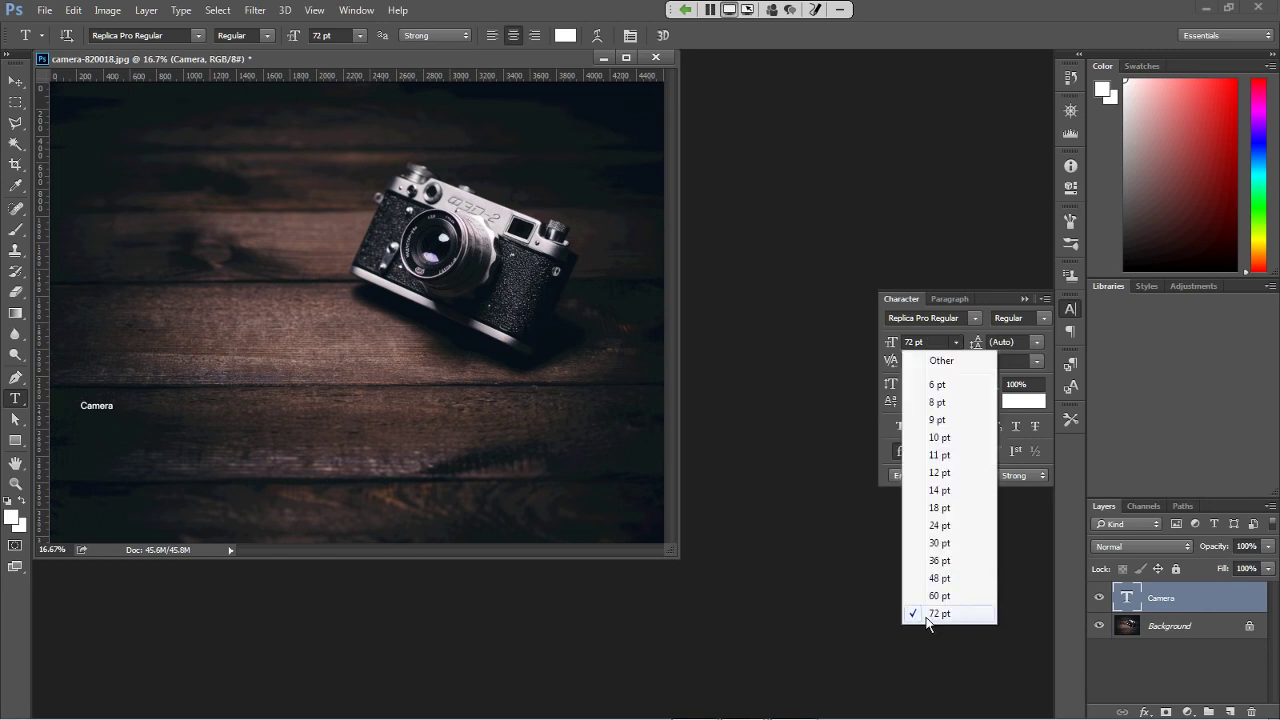
pyautogui.click(935, 342)
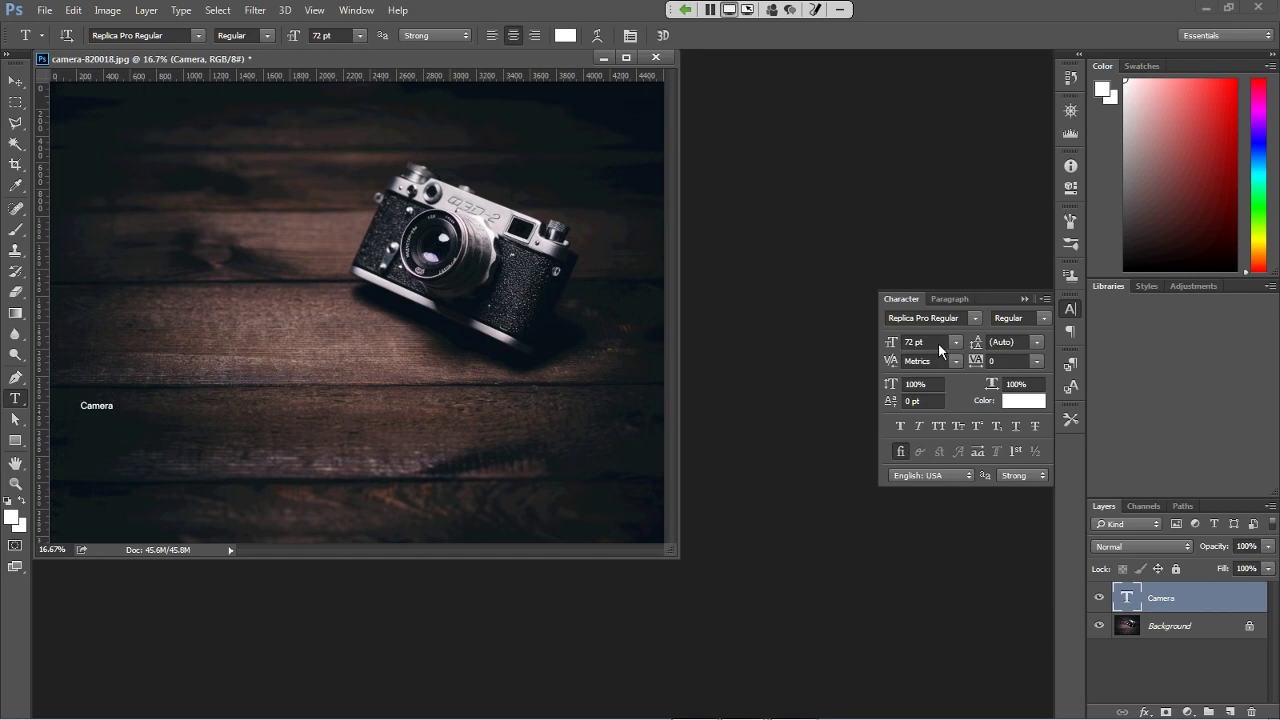
pyautogui.click(934, 342)
pyautogui.moveTo(934, 341); pyautogui.dragTo(839, 346)
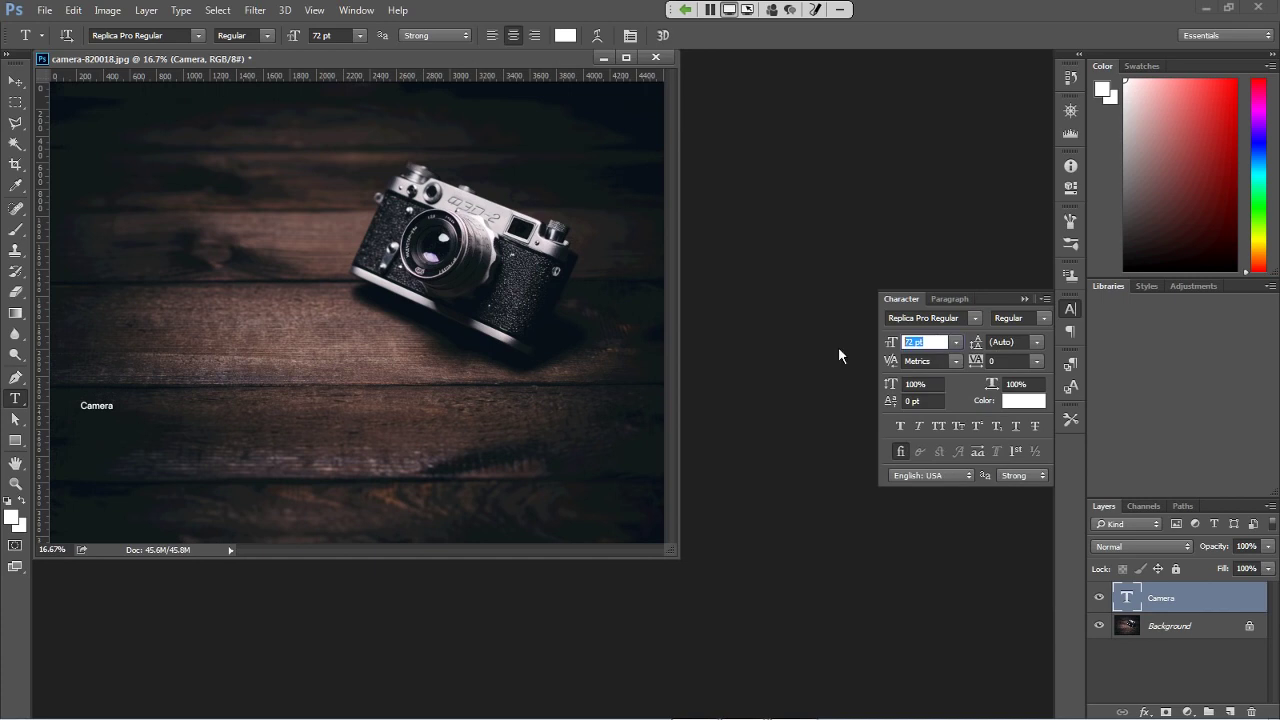
pyautogui.write('200')
pyautogui.press('Return')
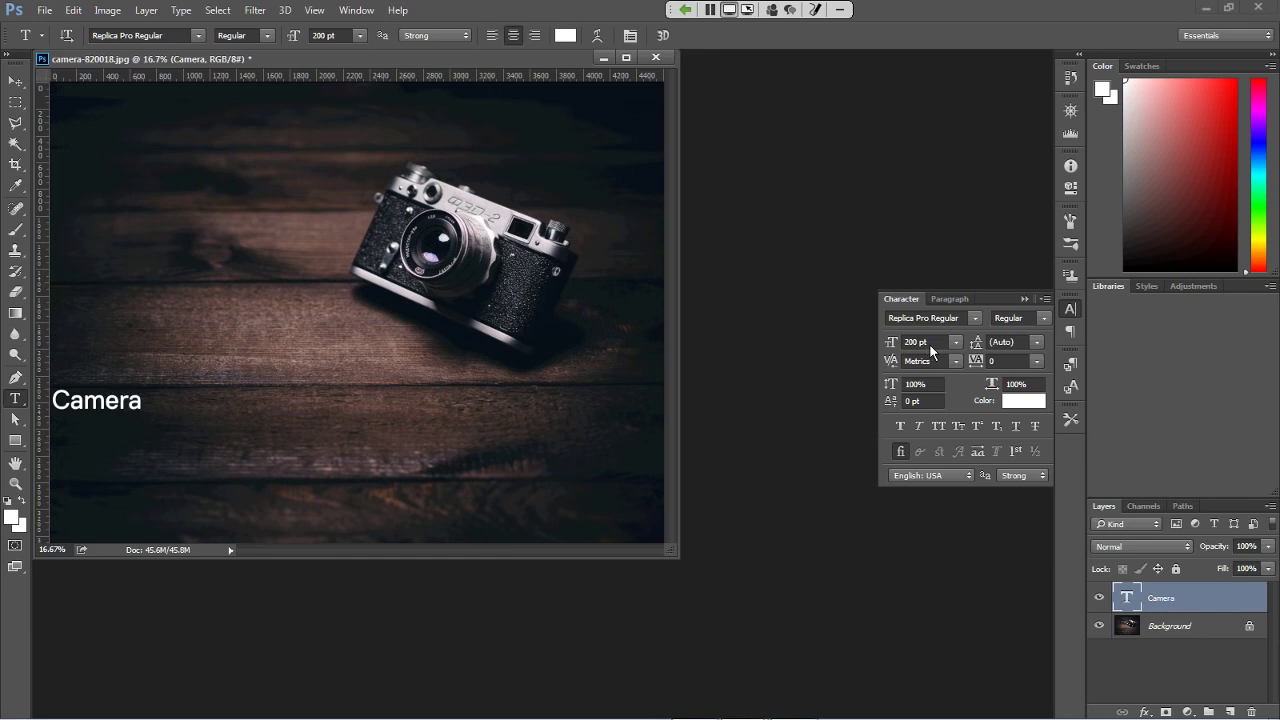
# Set the font size of the Camera text layer to 300 pt
pyautogui.write('300')
pyautogui.press('Return')
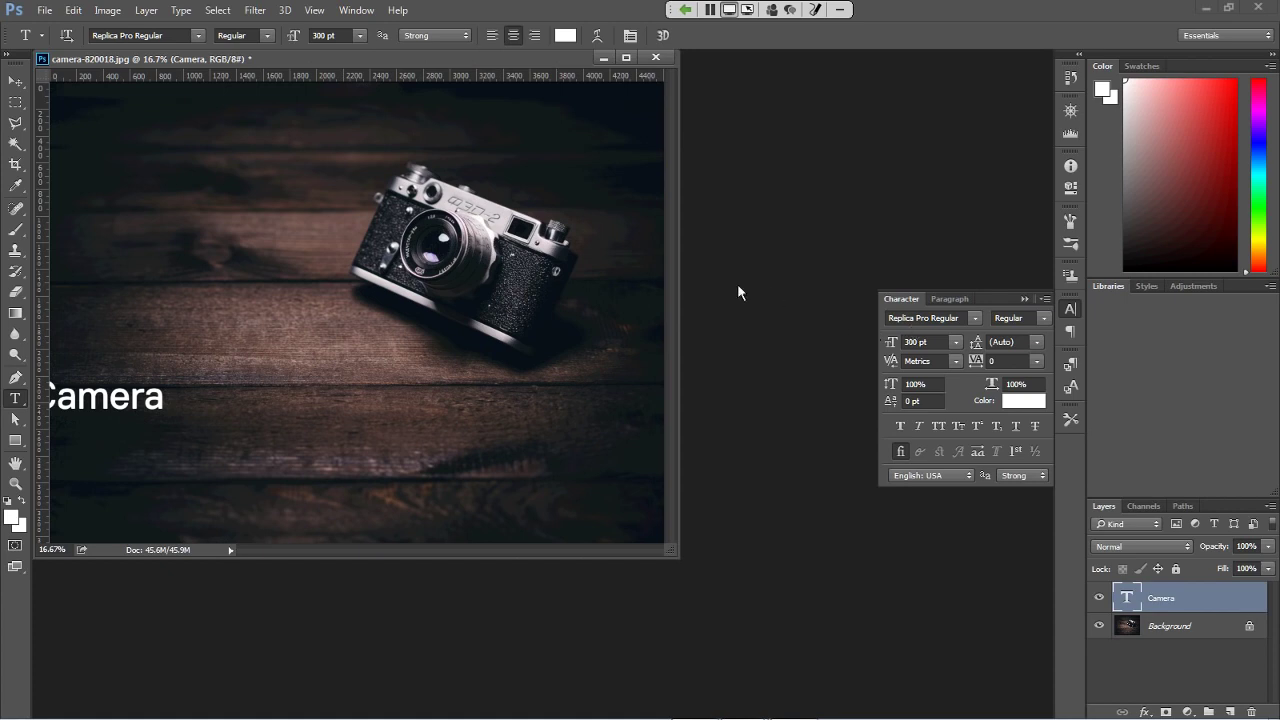
# Reposition the Camera text with the Move tool, trying the photo's upper-left corner before placing it on the lower-right planks below the camera
pyautogui.click(16, 81)
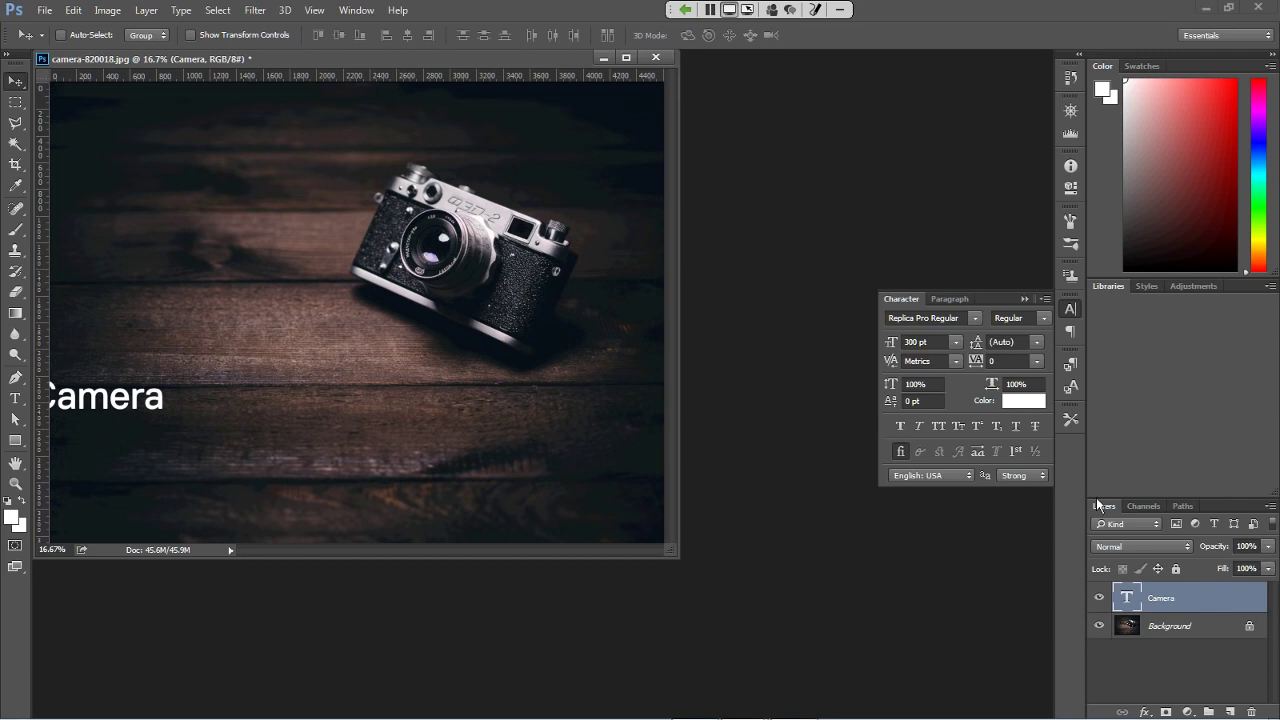
pyautogui.click(340, 12)
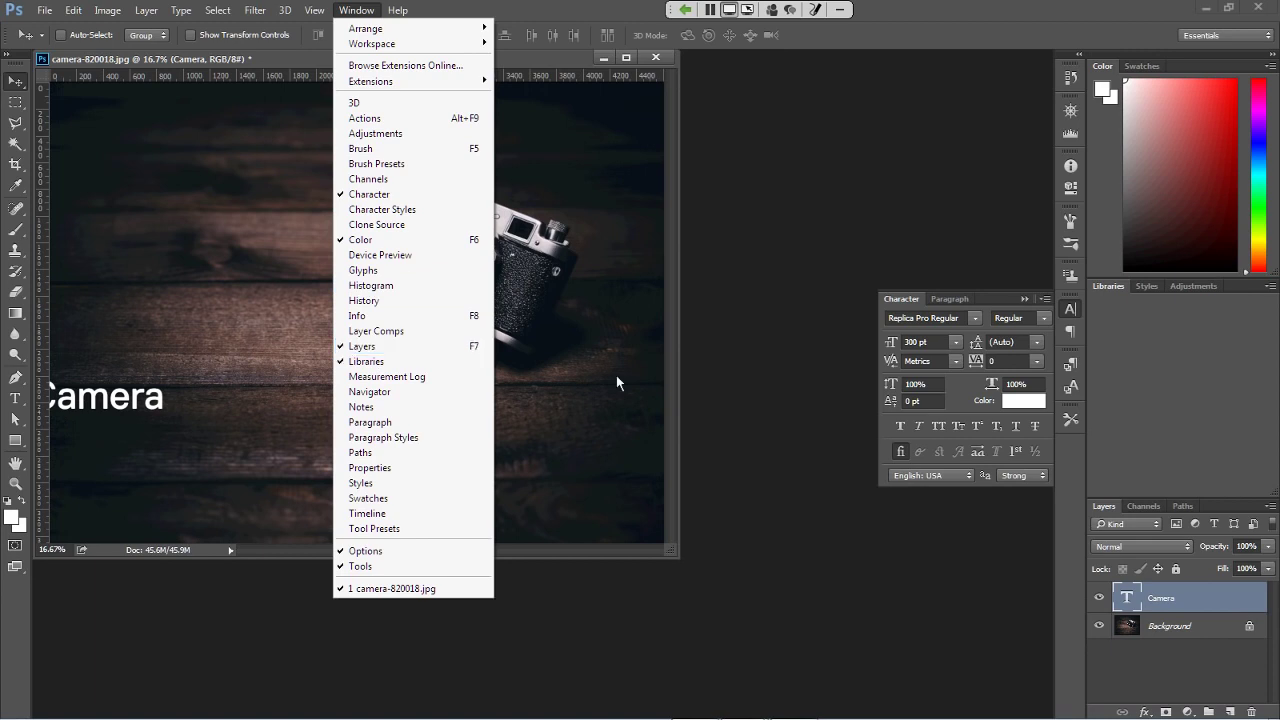
pyautogui.click(1193, 589)
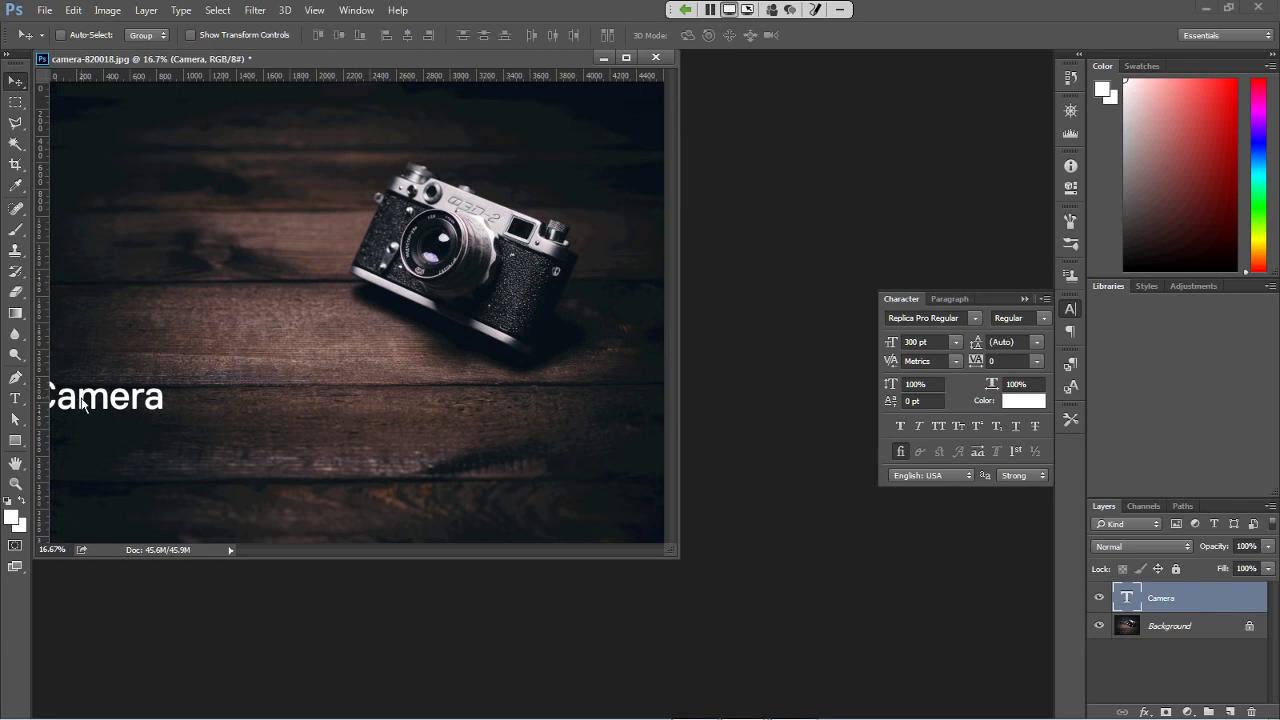
pyautogui.moveTo(79, 399); pyautogui.dragTo(125, 145)
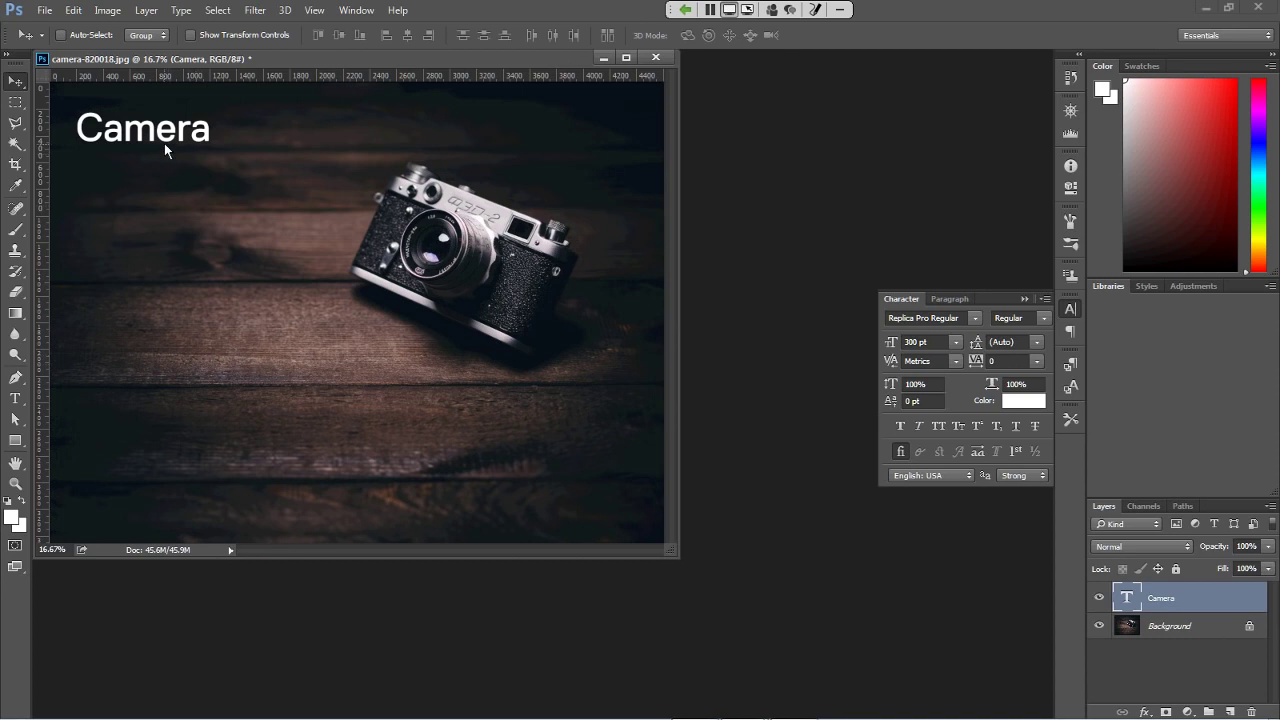
pyautogui.moveTo(164, 143); pyautogui.dragTo(558, 500)
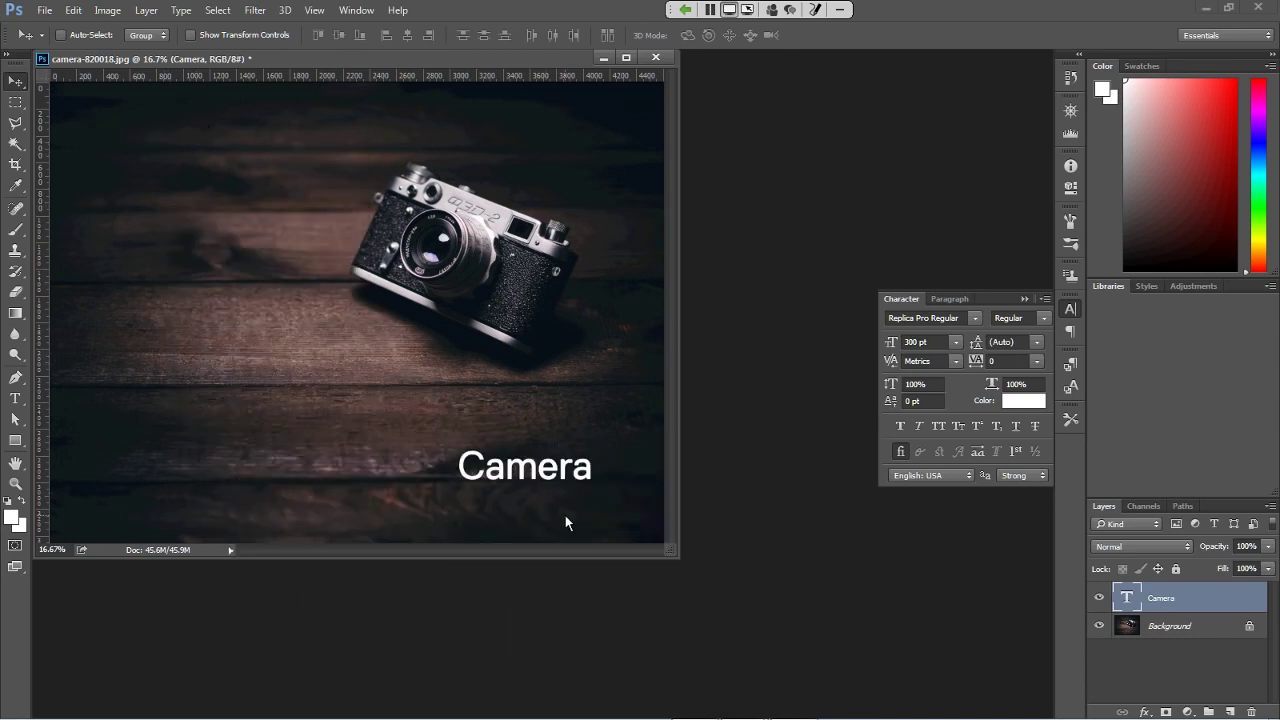